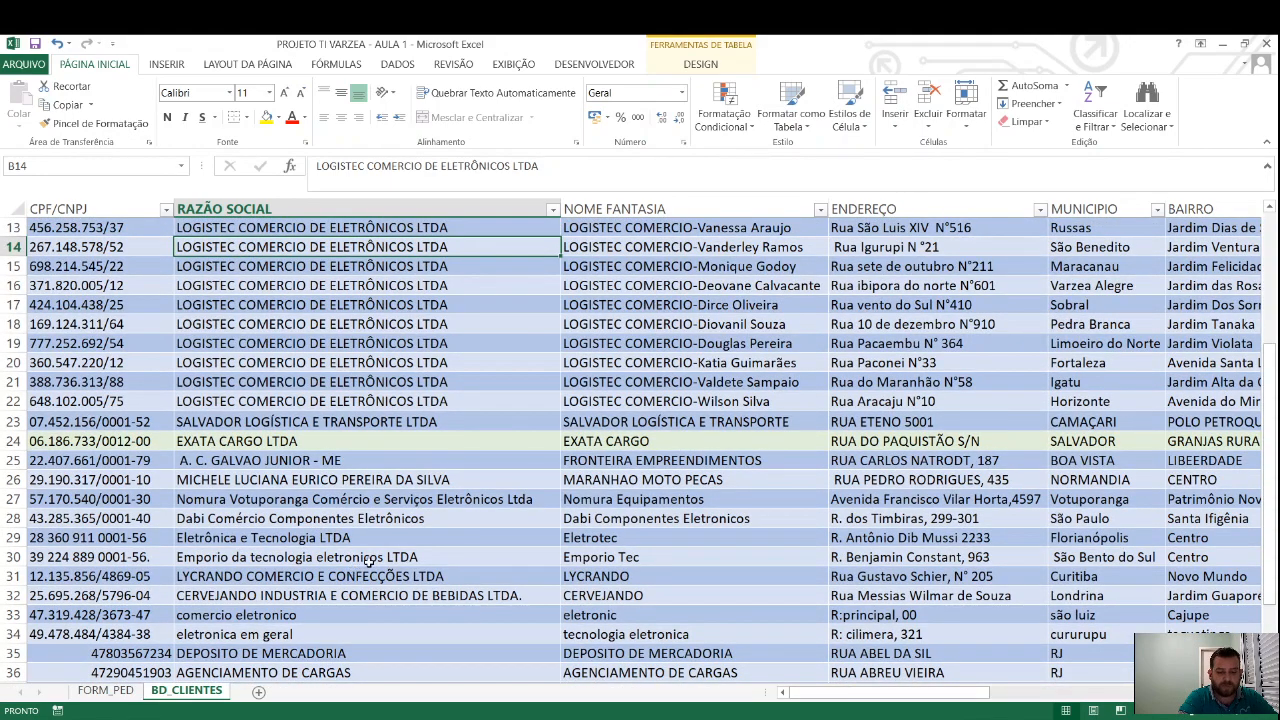
# Examine the Ecoanálises record in the client database across all its columns, from CPF/CNPJ through OBSERVAÇÃO
pyautogui.scroll(2, 288, 568)
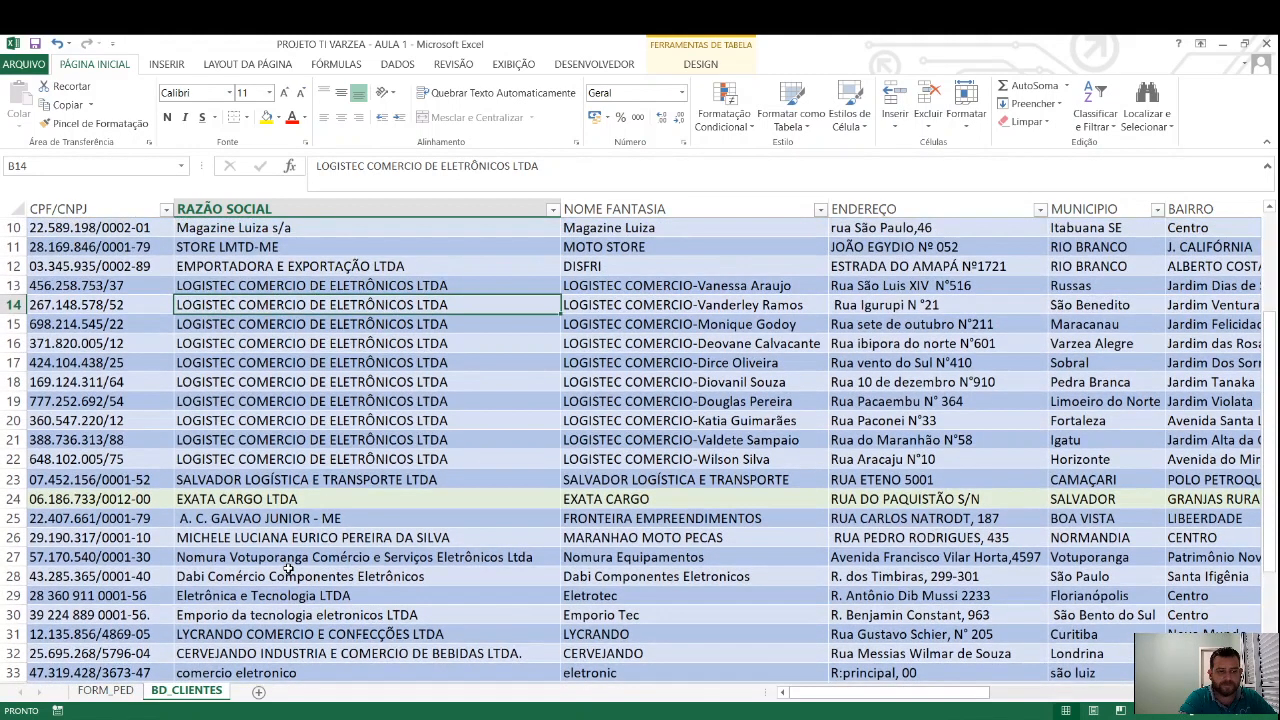
pyautogui.scroll(1, 288, 568)
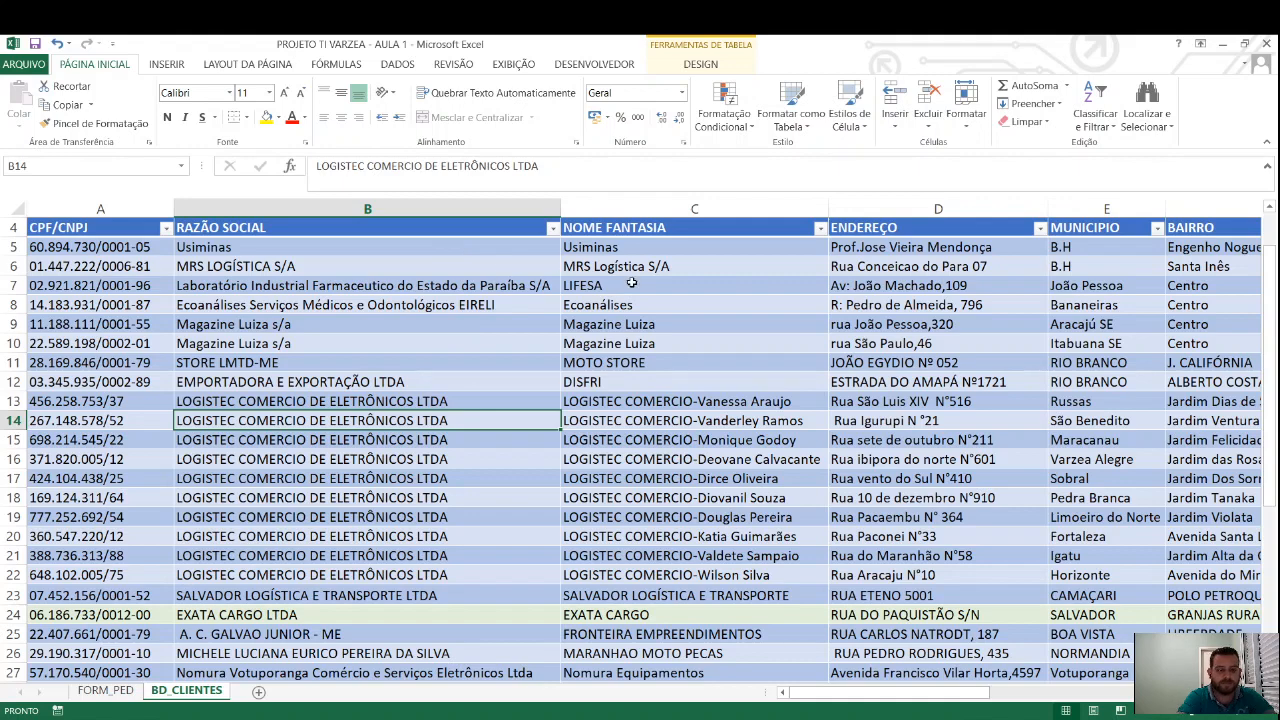
pyautogui.click(208, 297)
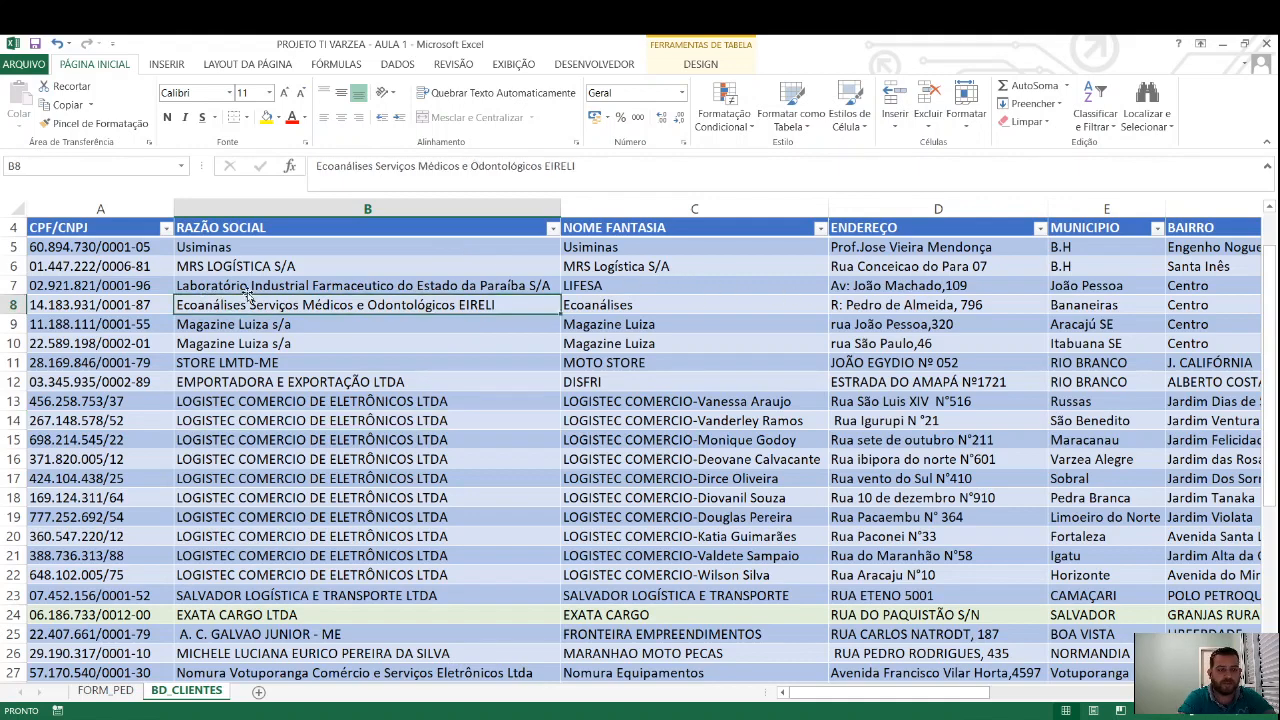
pyautogui.click(978, 307)
pyautogui.click(1062, 307)
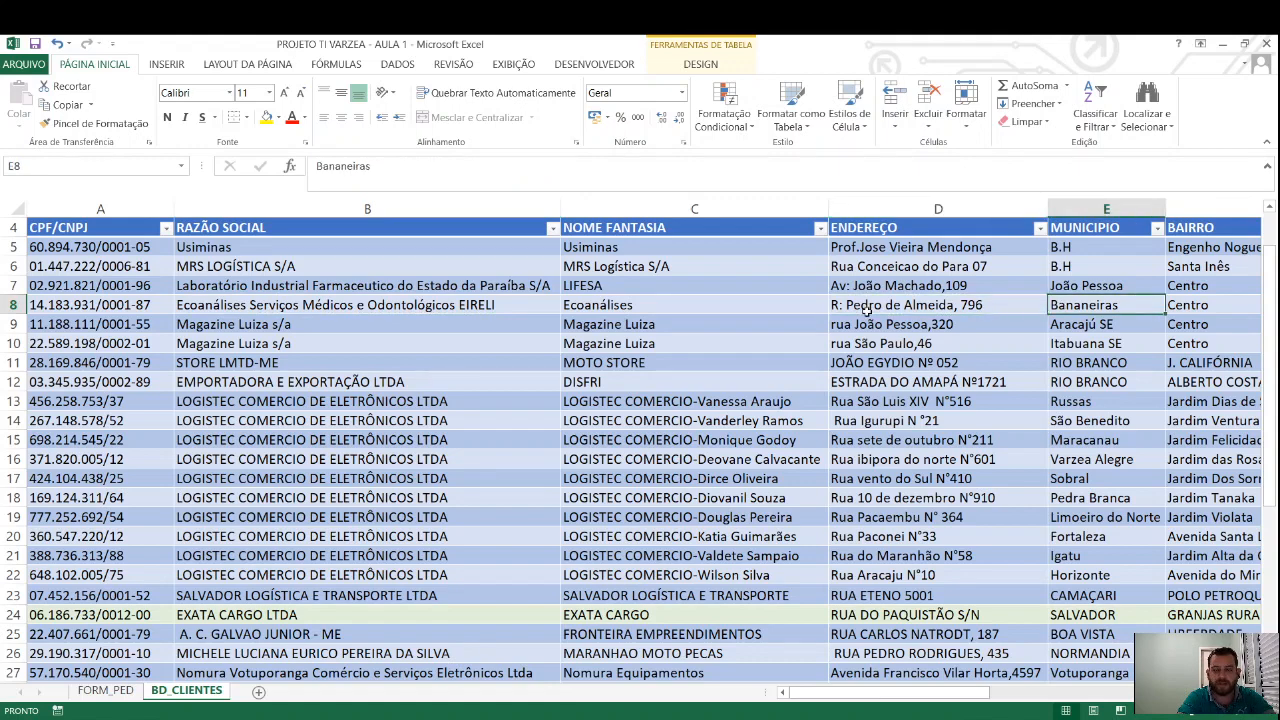
pyautogui.click(95, 307)
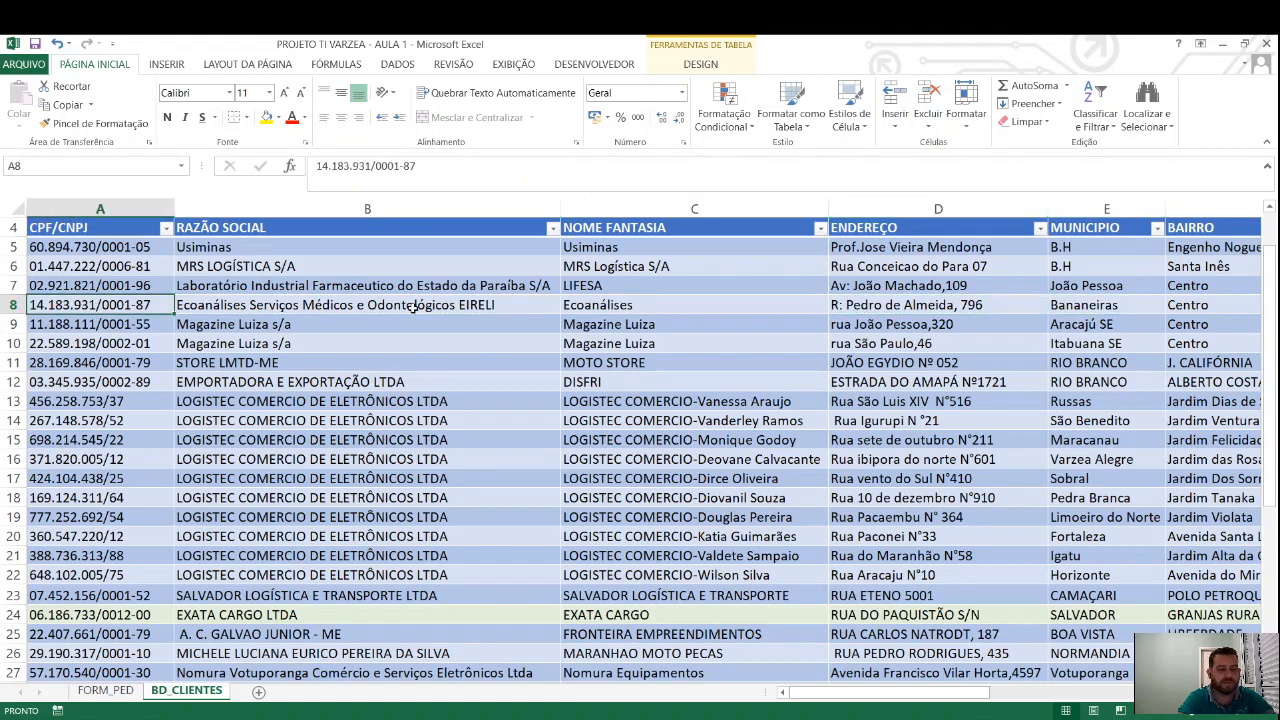
pyautogui.click(537, 302)
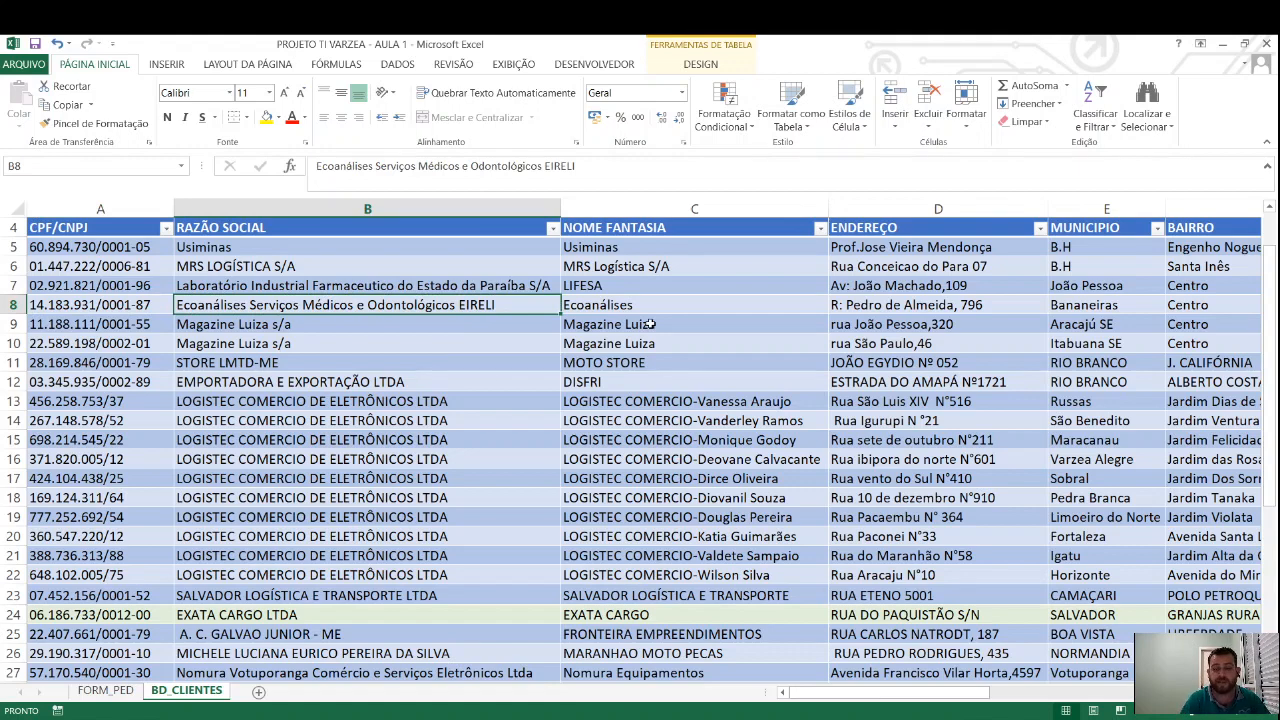
pyautogui.press('Right')
pyautogui.press('Right')
pyautogui.press('Right')
pyautogui.press('Right')
pyautogui.press('Right')
pyautogui.press('Right')
pyautogui.press('Right')
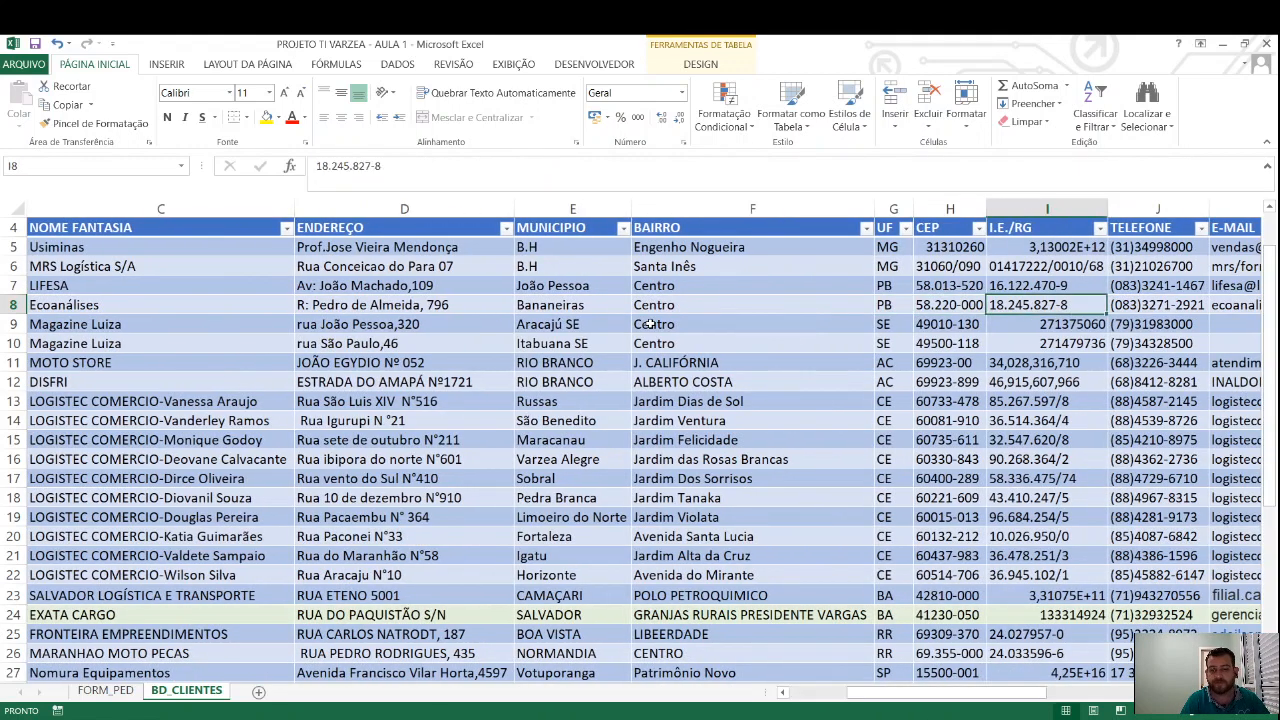
pyautogui.press('Right')
pyautogui.press('Right')
pyautogui.press('Right')
pyautogui.press('Right')
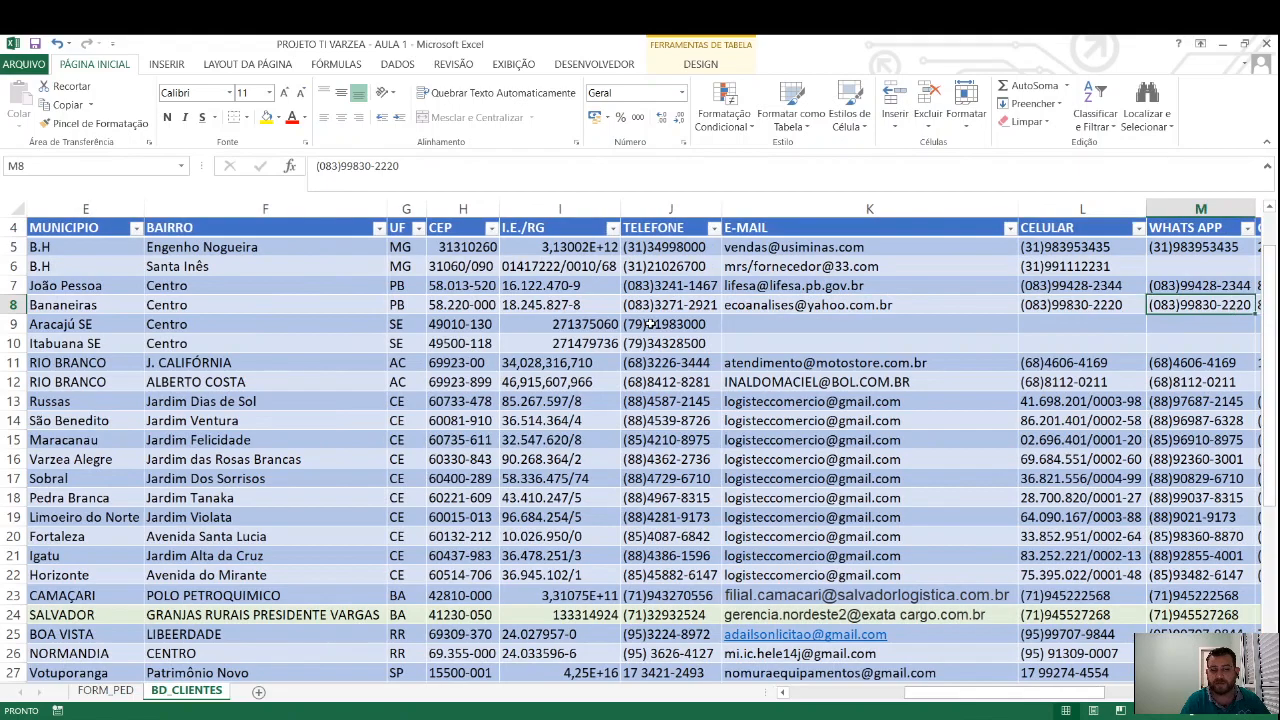
pyautogui.press('Right')
pyautogui.press('Right')
pyautogui.press('Right')
pyautogui.press('Right')
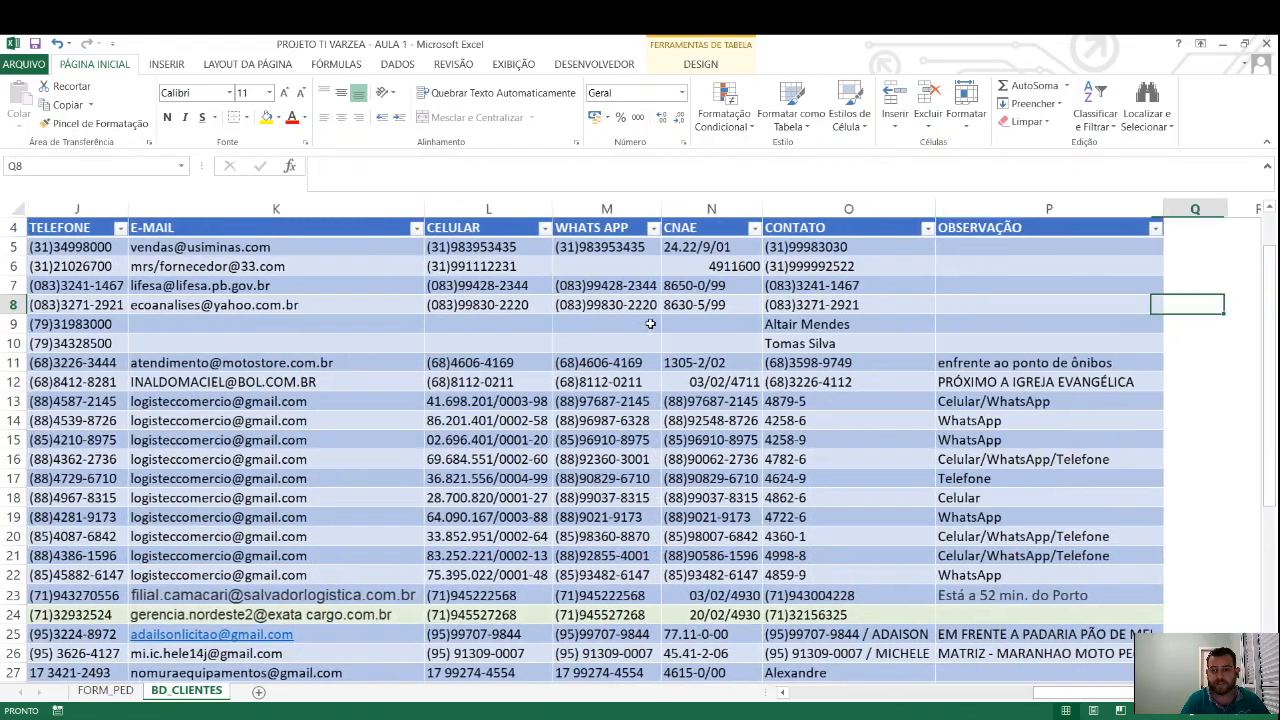
pyautogui.press('Left')
pyautogui.press('Left')
pyautogui.press('Left')
pyautogui.press('Left')
pyautogui.press('Left')
pyautogui.press('Left')
pyautogui.press('Left')
pyautogui.press('Left')
pyautogui.press('Left')
pyautogui.press('Left')
pyautogui.press('Left')
pyautogui.press('Left')
pyautogui.press('Left')
pyautogui.press('Left')
pyautogui.press('Left')
pyautogui.press('Left')
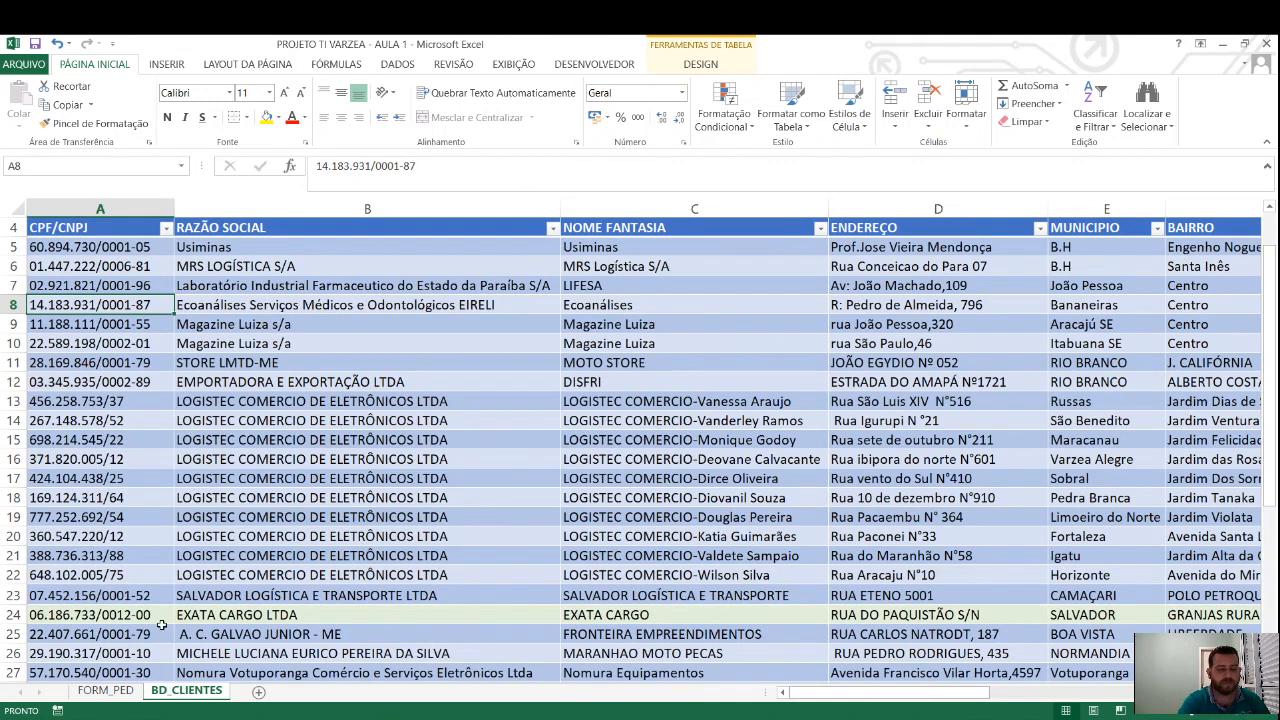
# Compare the Nome and CPF/CNPJ entry cells on the FORM_PED sheet with the client records on the BD_CLIENTES sheet
pyautogui.click(105, 691)
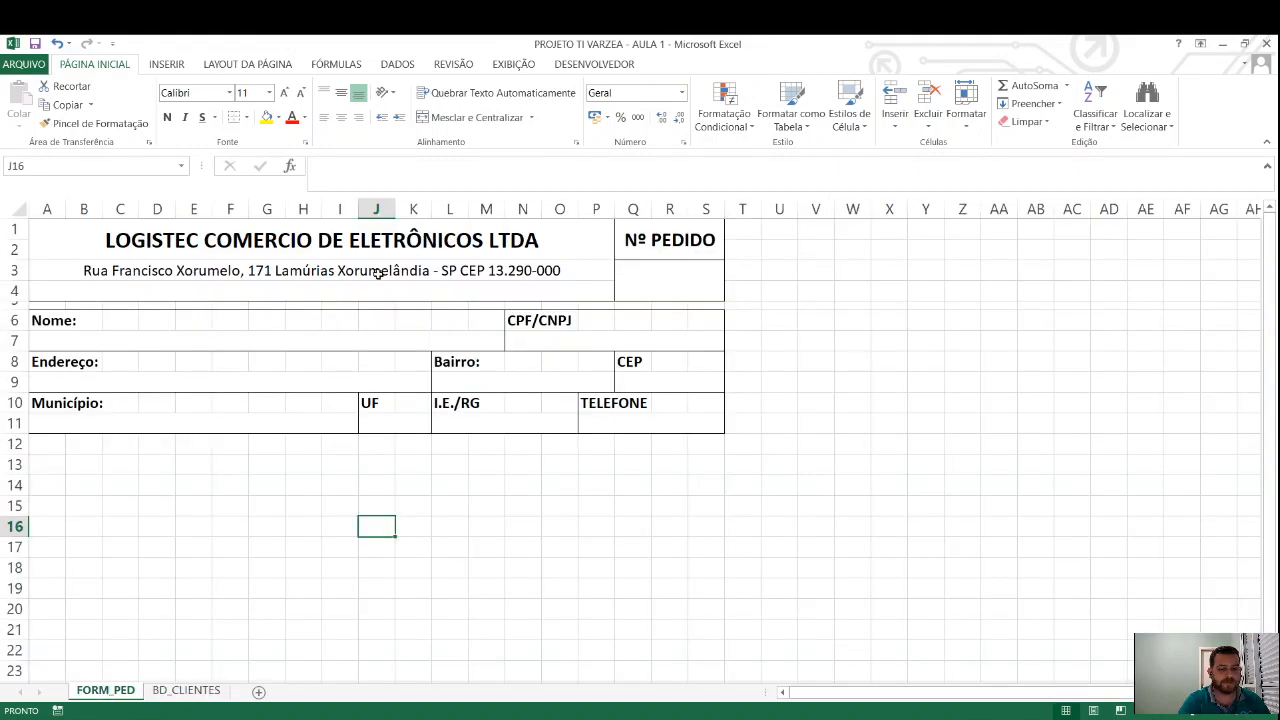
pyautogui.click(314, 343)
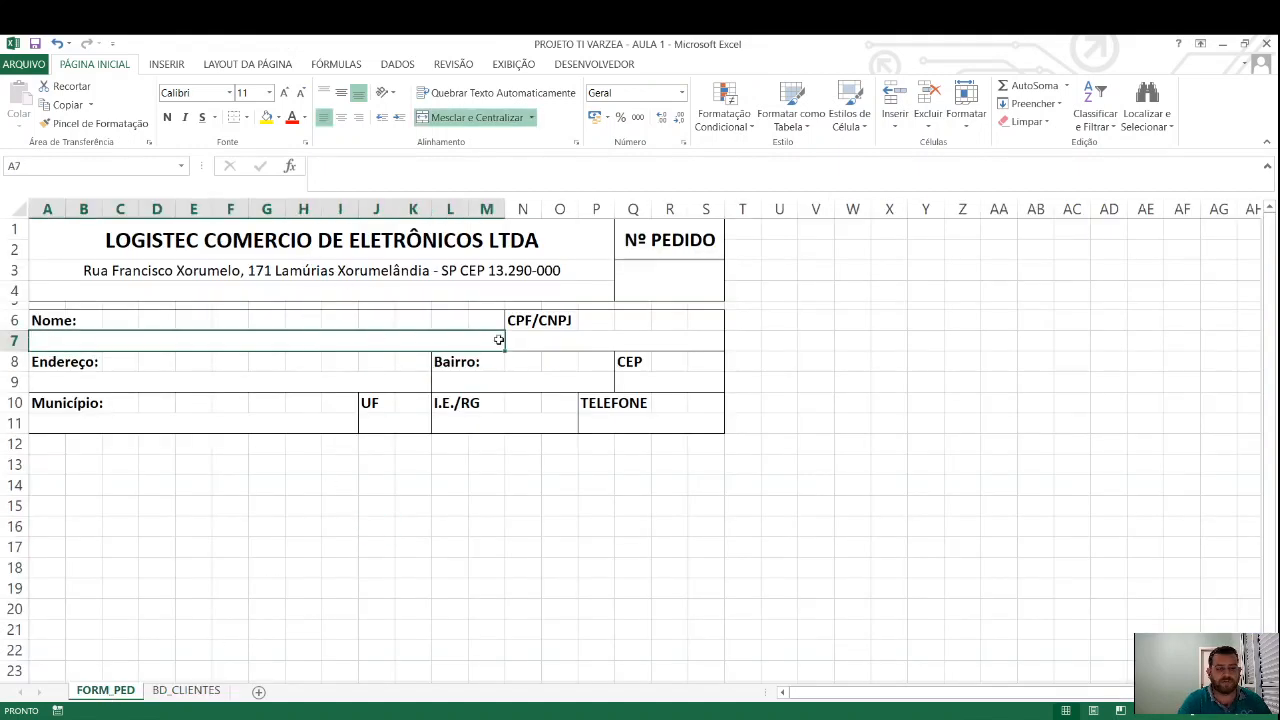
pyautogui.click(561, 340)
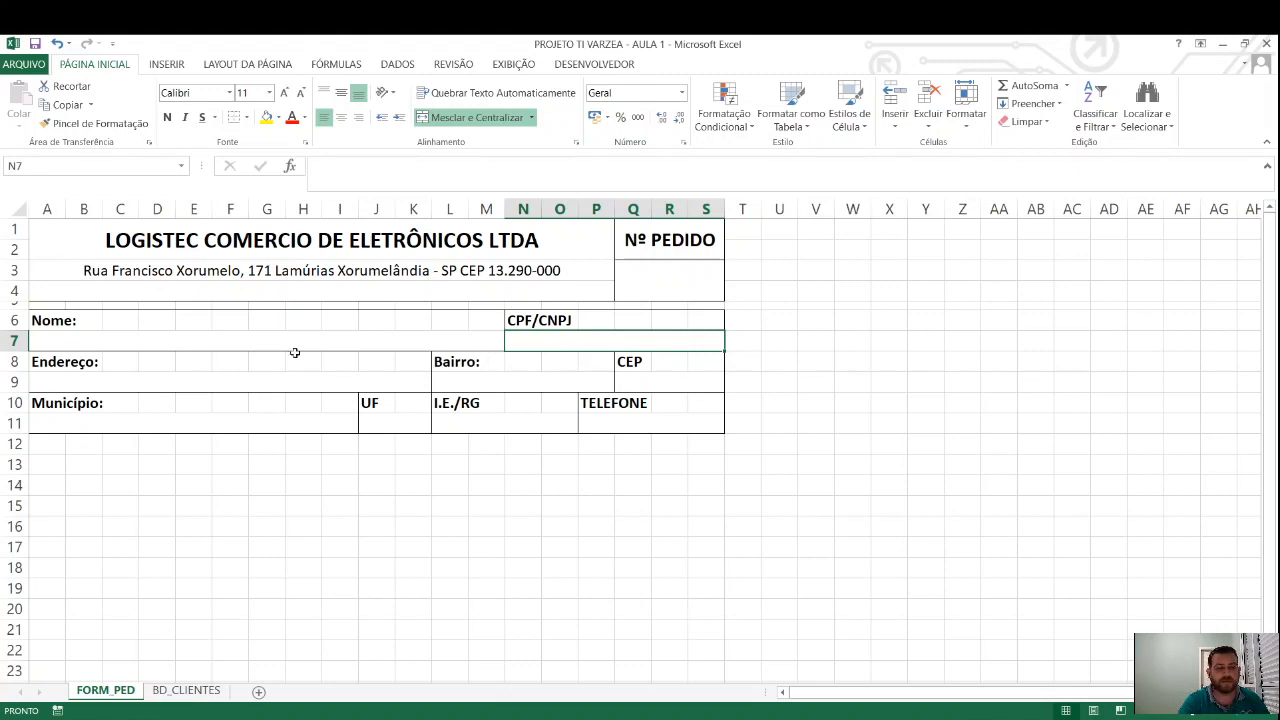
pyautogui.click(186, 690)
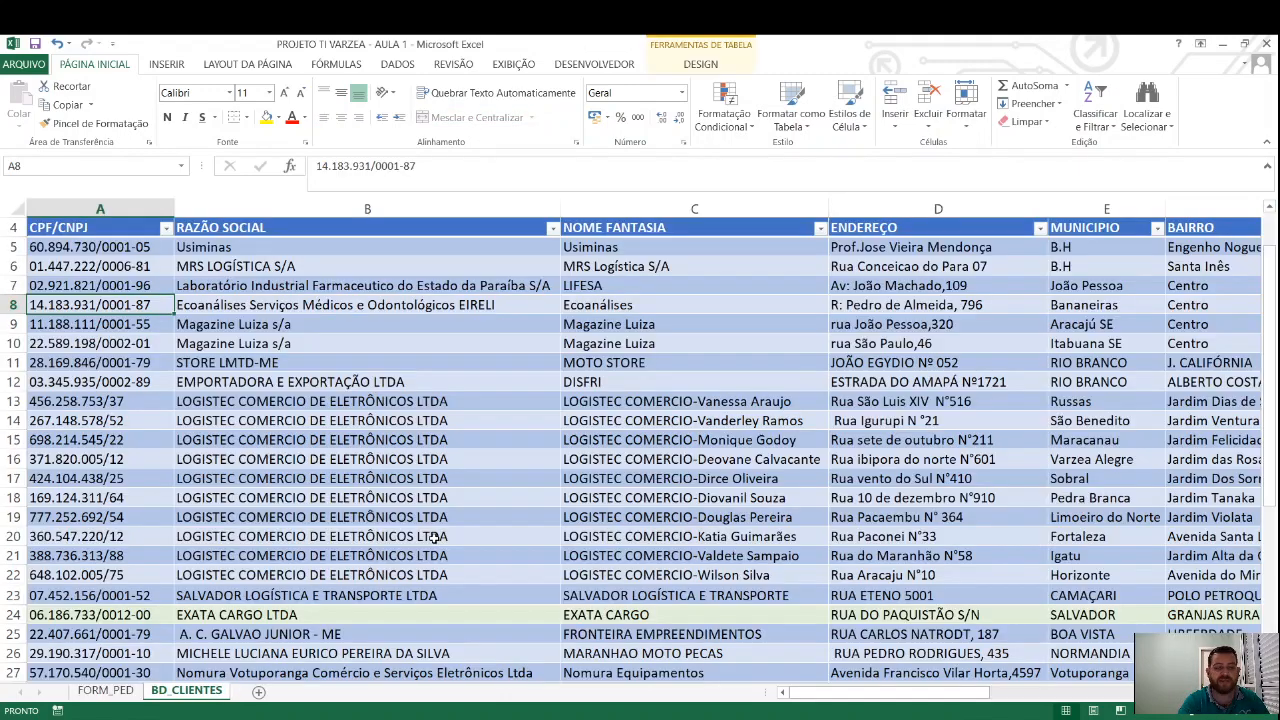
pyautogui.click(280, 396)
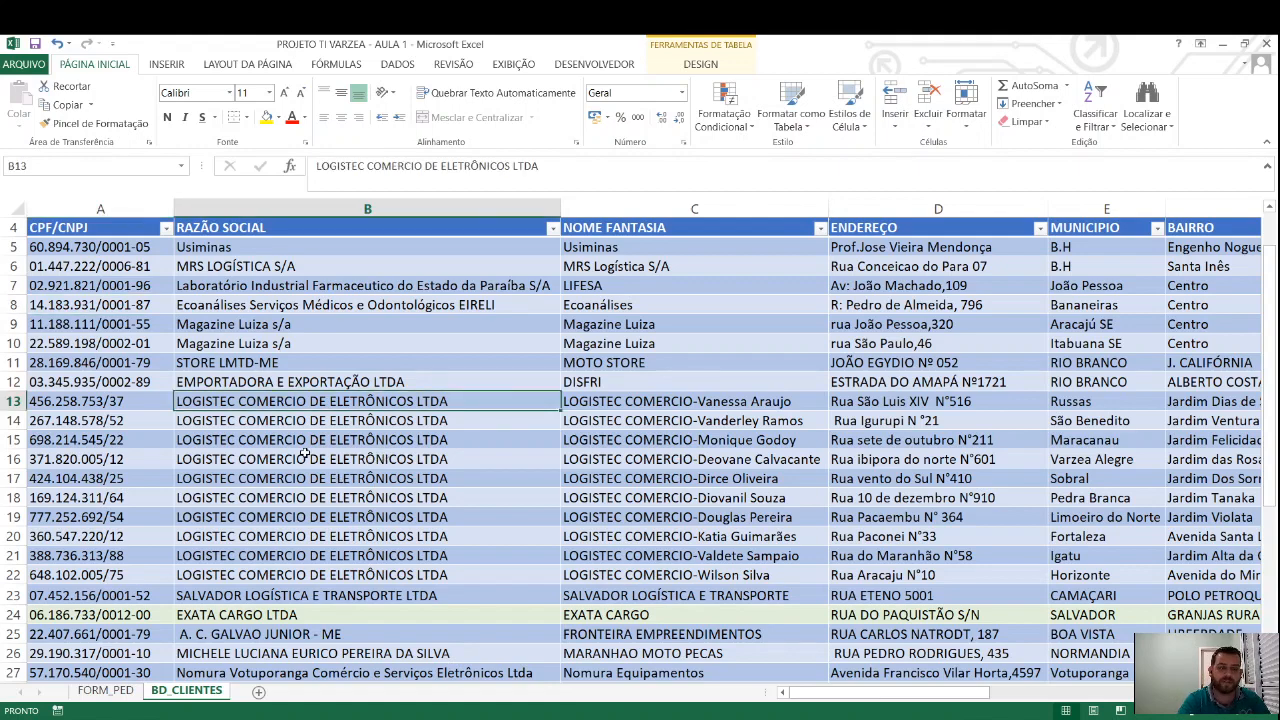
pyautogui.click(103, 323)
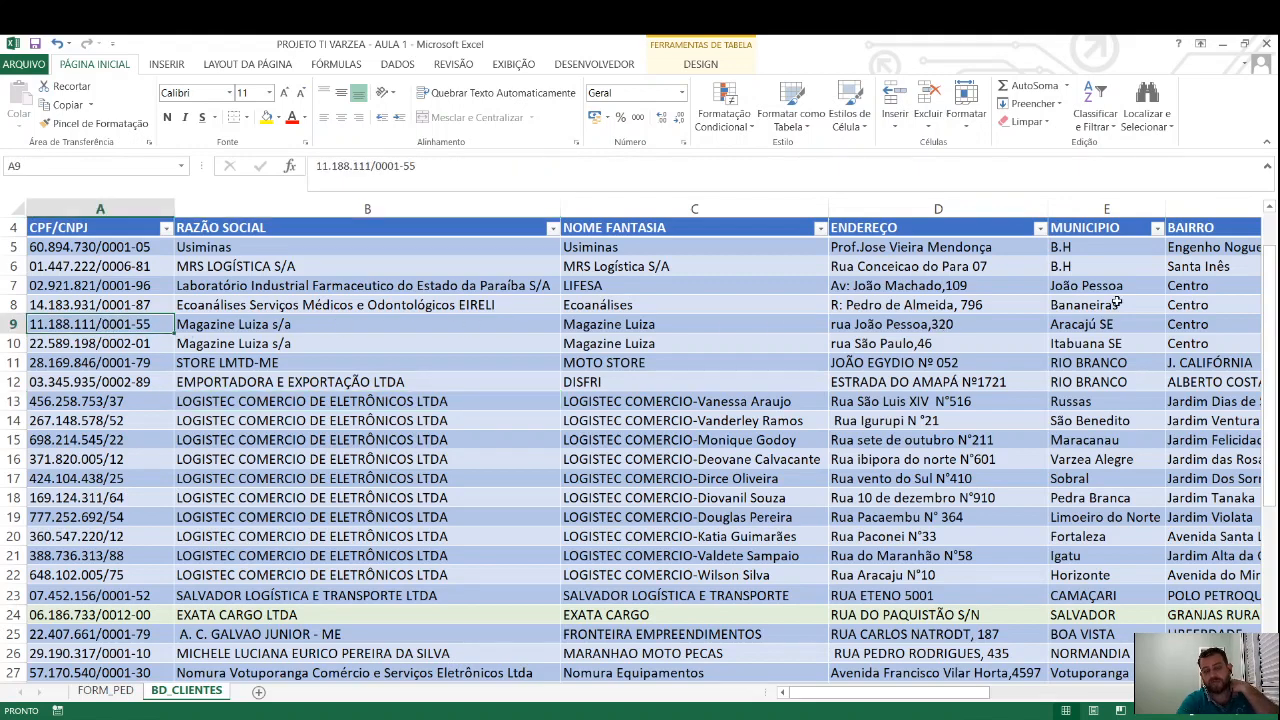
pyautogui.scroll(1, 668, 332)
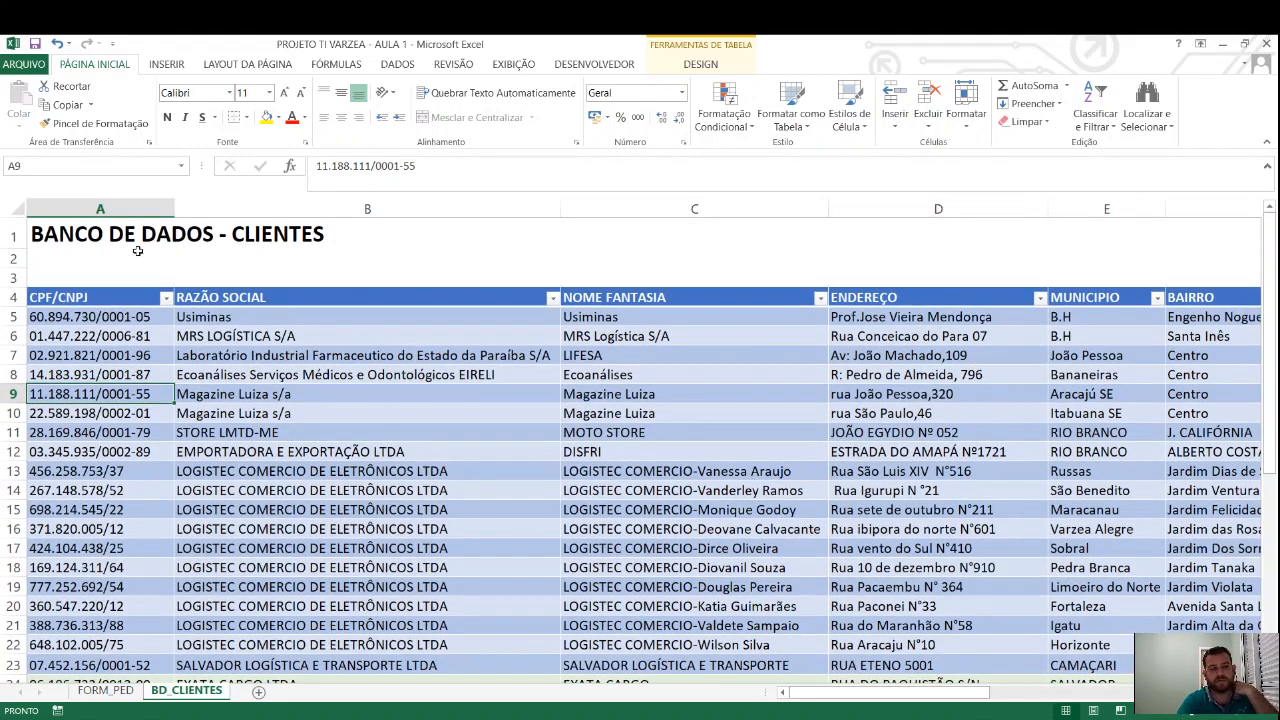
pyautogui.click(104, 234)
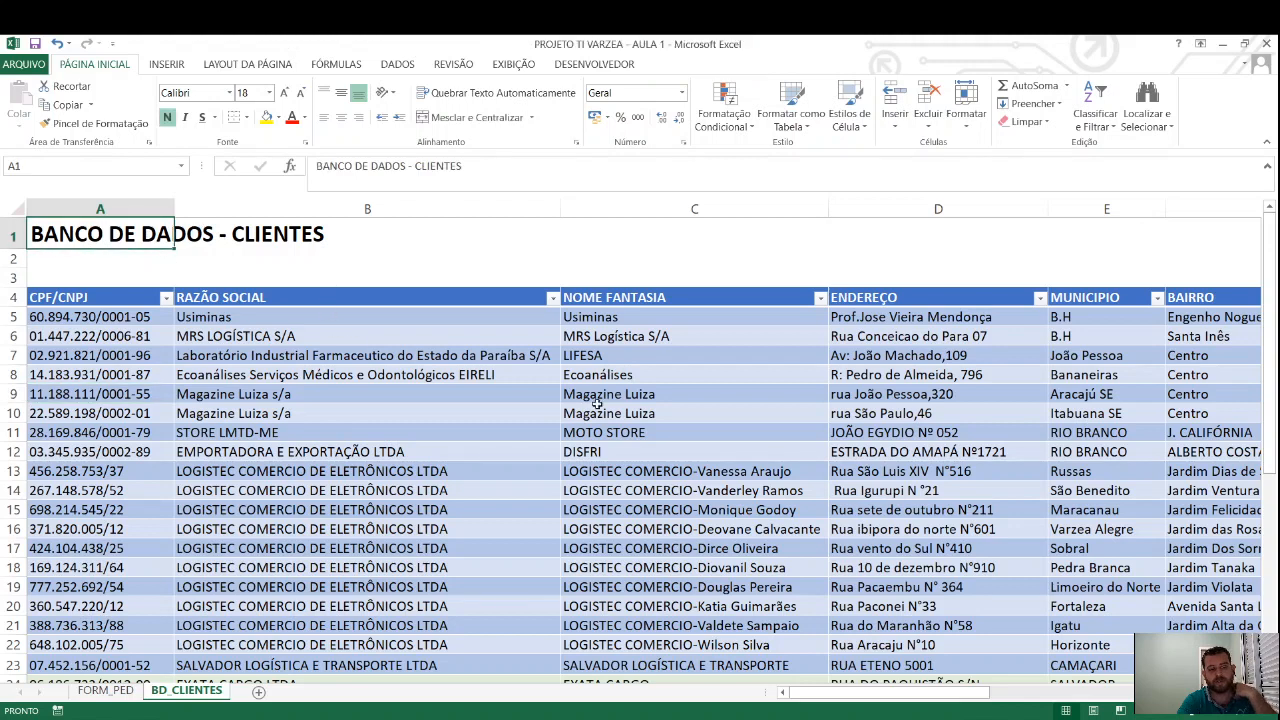
# Fill the CPF/CNPJ entry cell on the FORM_PED sheet with light blue
pyautogui.click(124, 697)
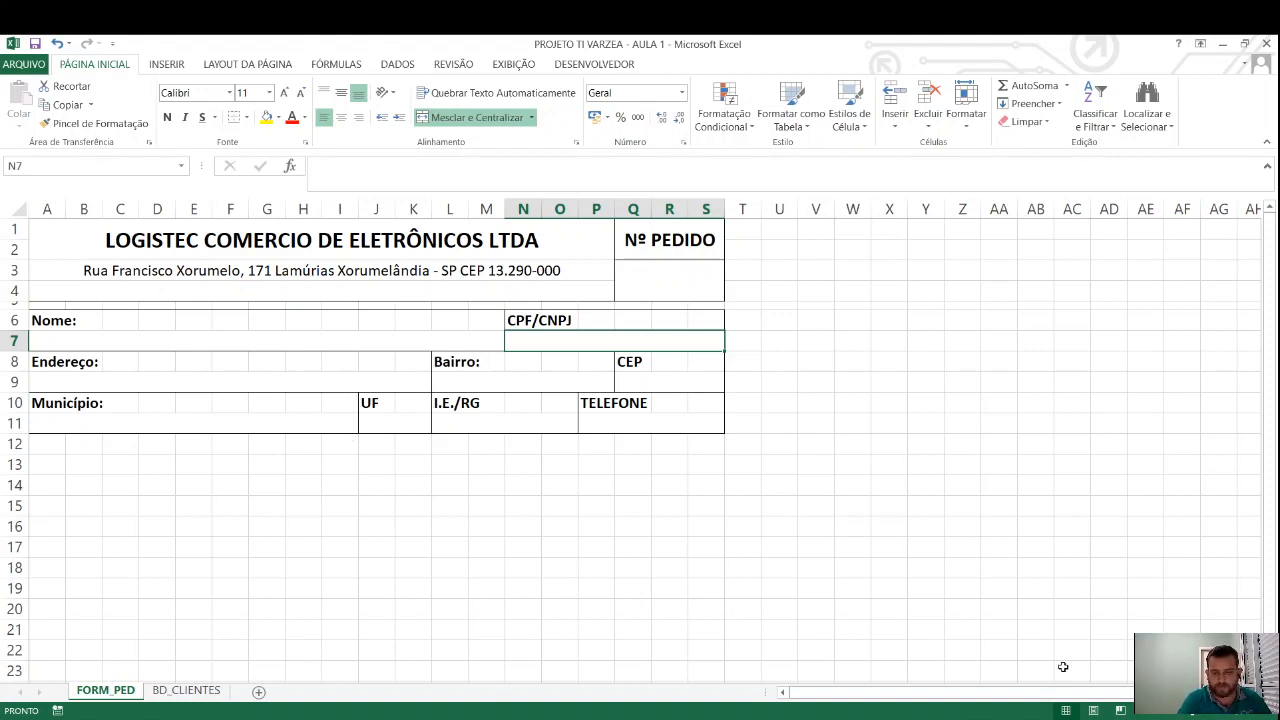
pyautogui.click(1238, 714)
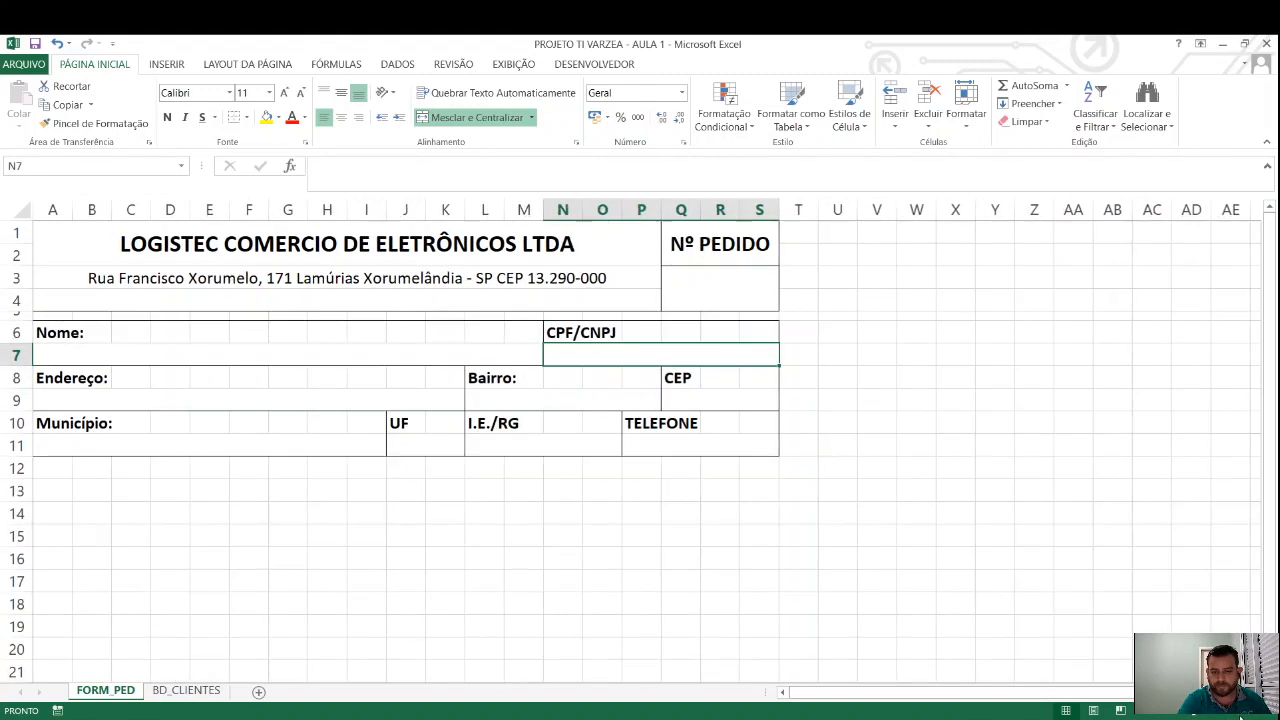
pyautogui.click(1238, 714)
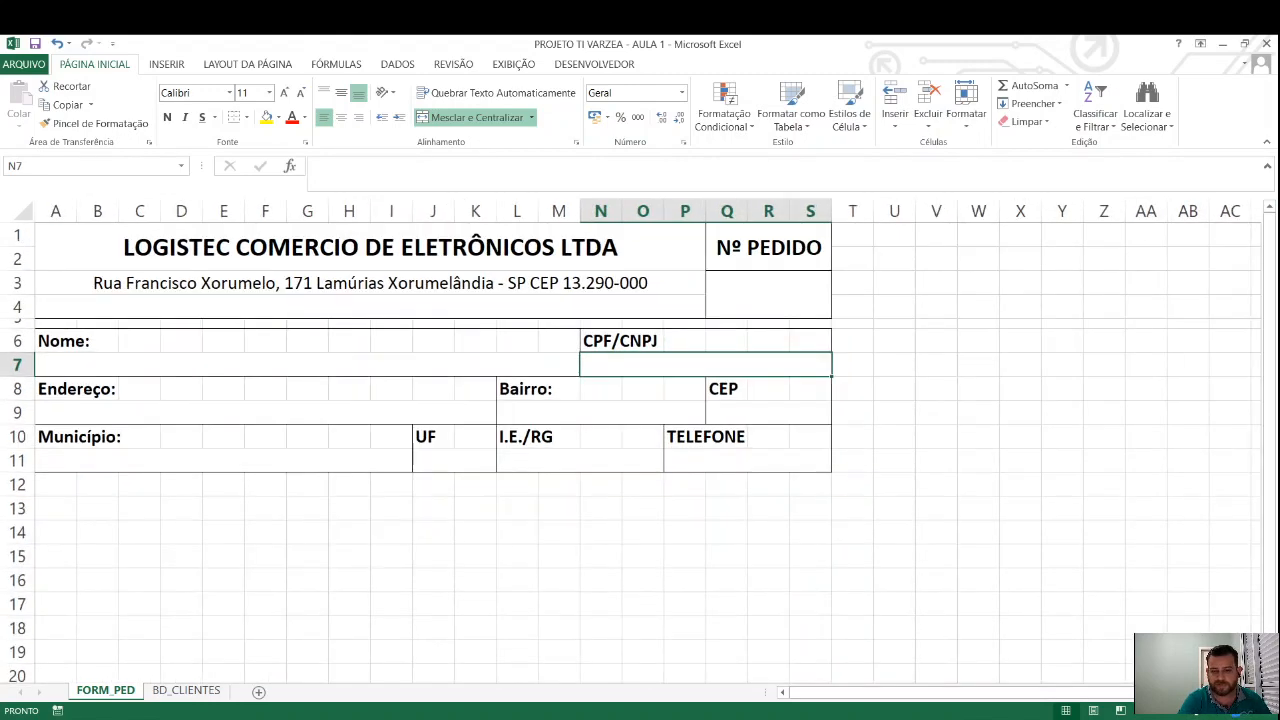
pyautogui.click(1238, 714)
pyautogui.click(1238, 714)
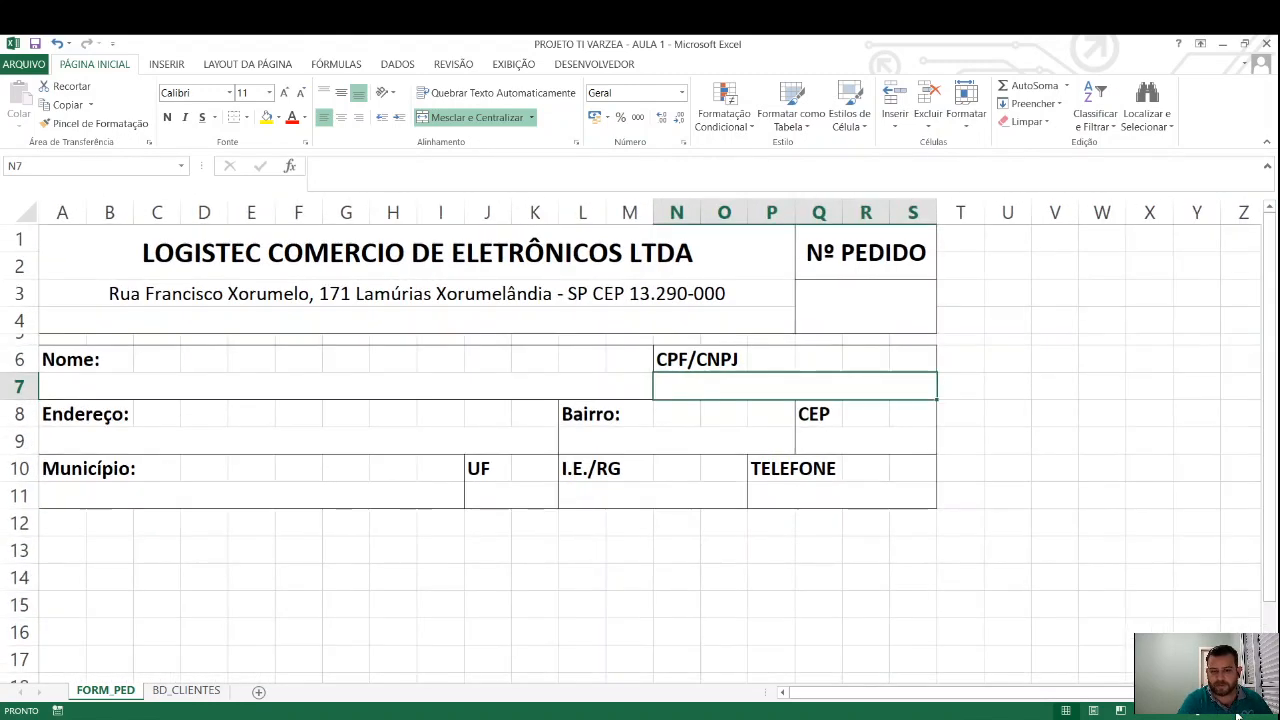
pyautogui.click(1238, 714)
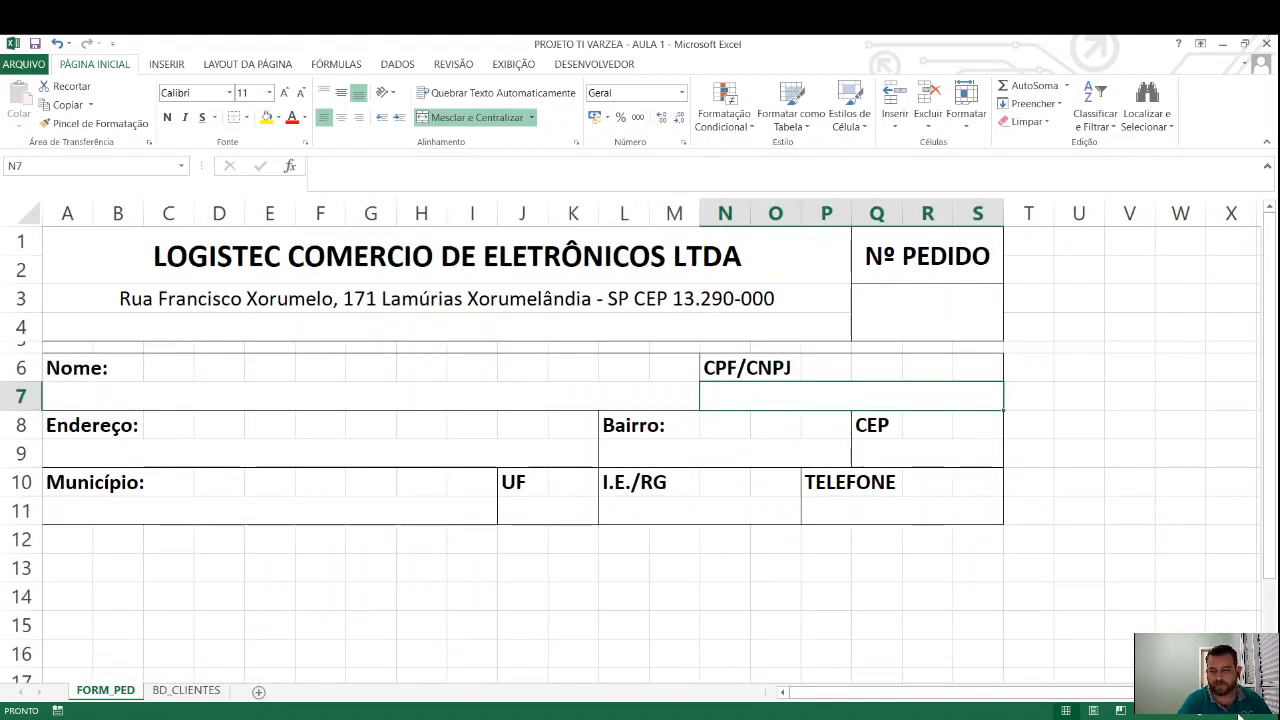
pyautogui.click(1240, 716)
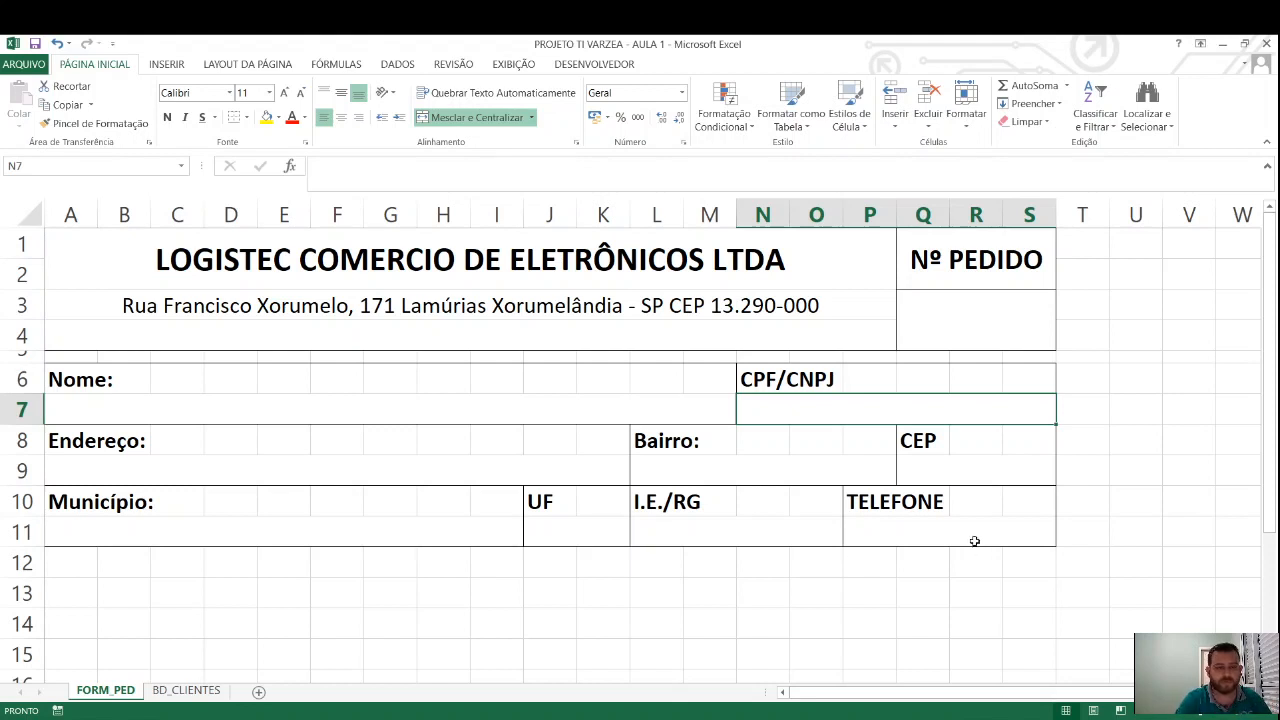
pyautogui.click(361, 407)
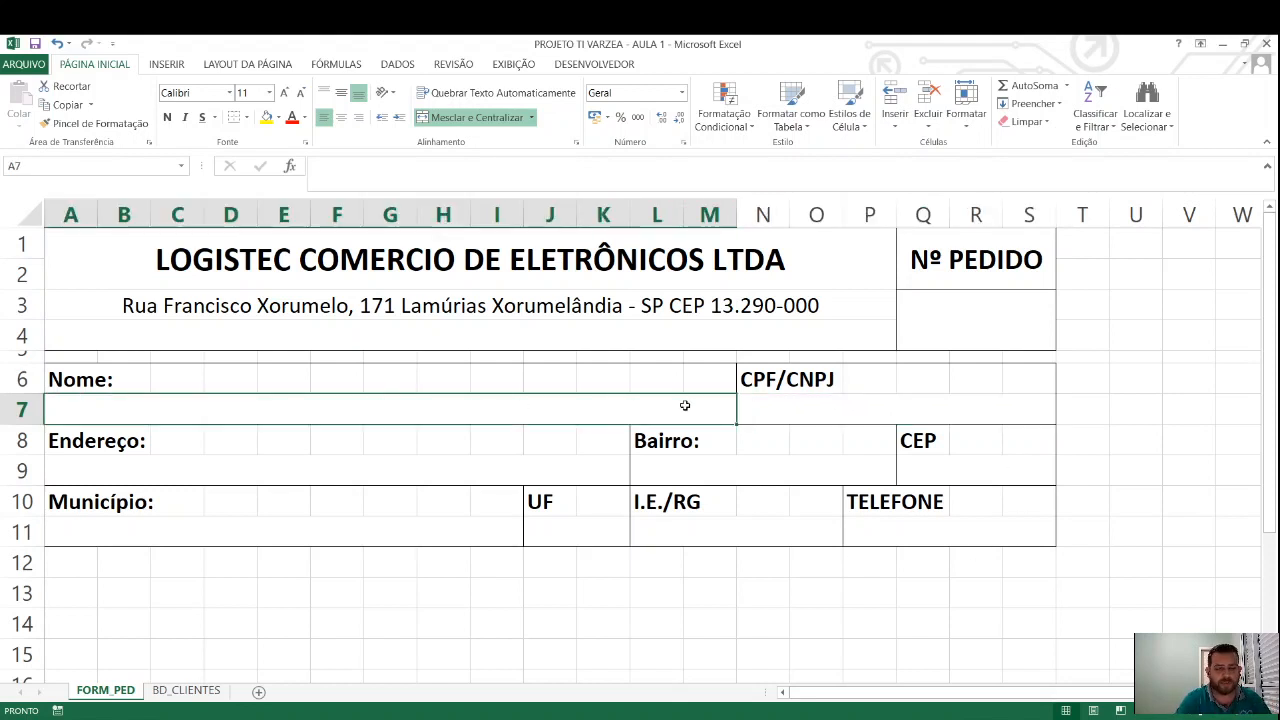
pyautogui.click(796, 414)
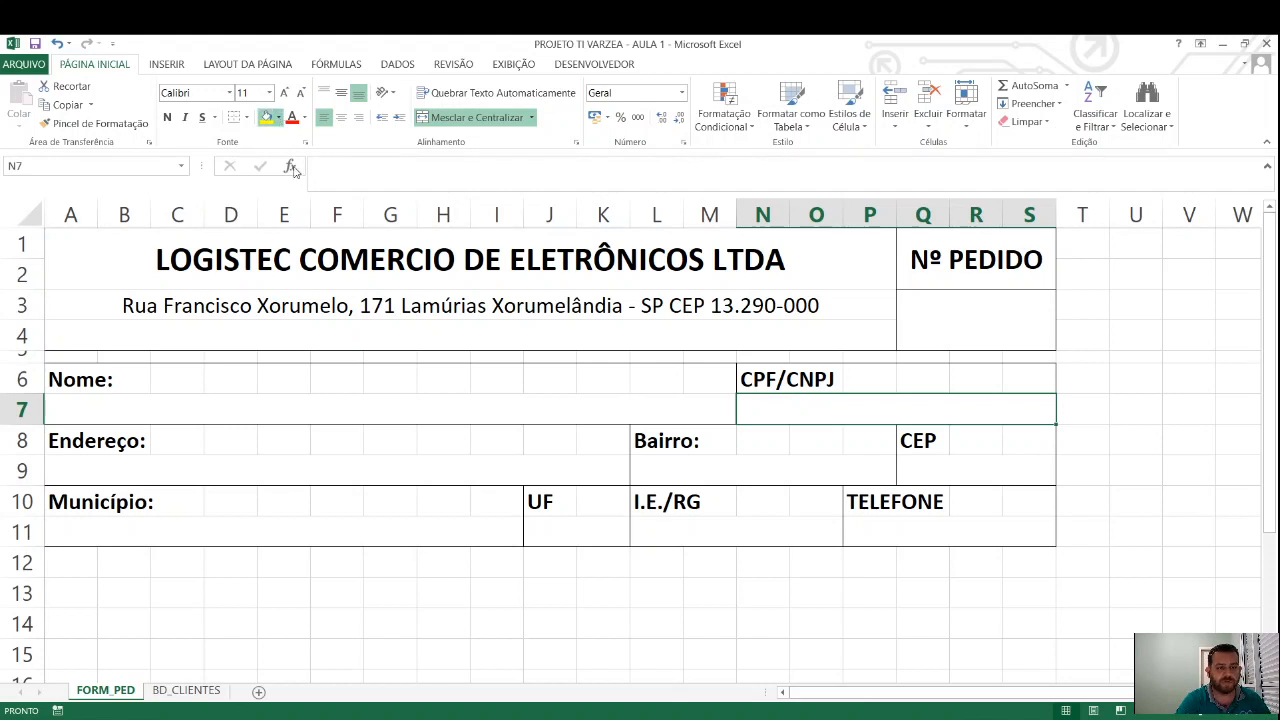
pyautogui.click(266, 117)
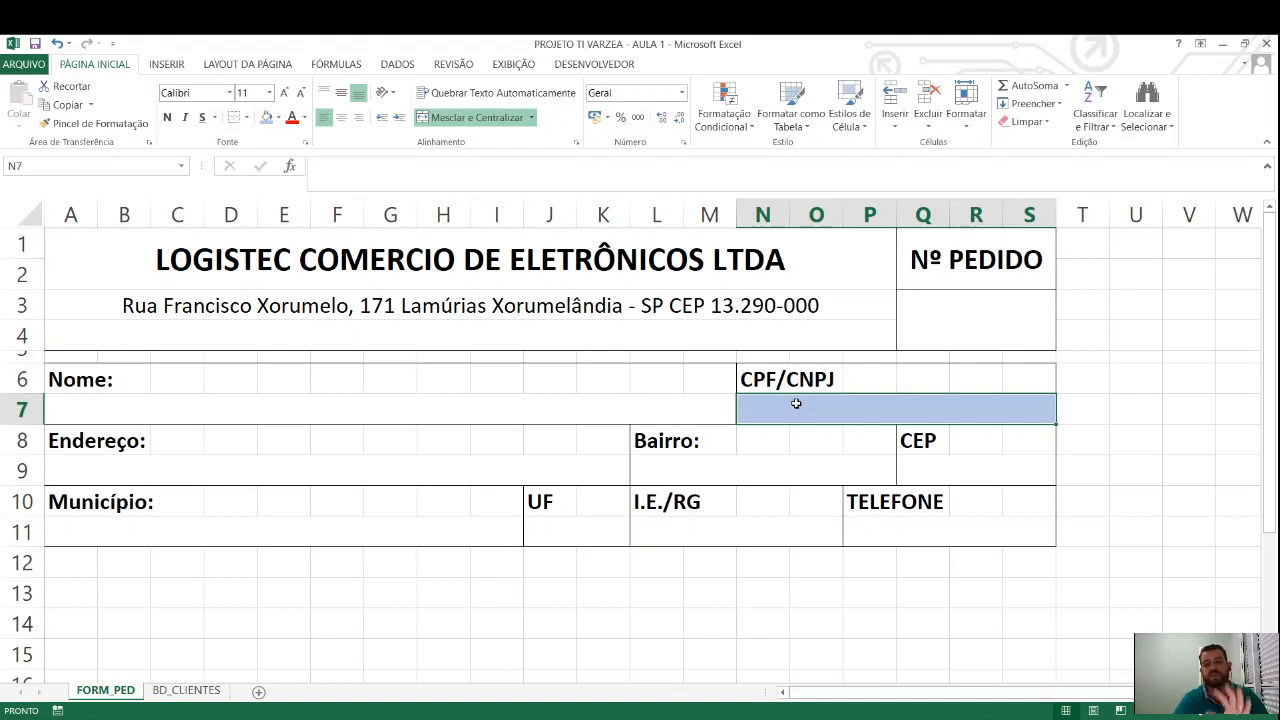
# Review the order form's entry cells for Nome, Endereço, Município, UF, I.E./RG, TELEFONE, CEP, Bairro and CPF/CNPJ
pyautogui.click(195, 402)
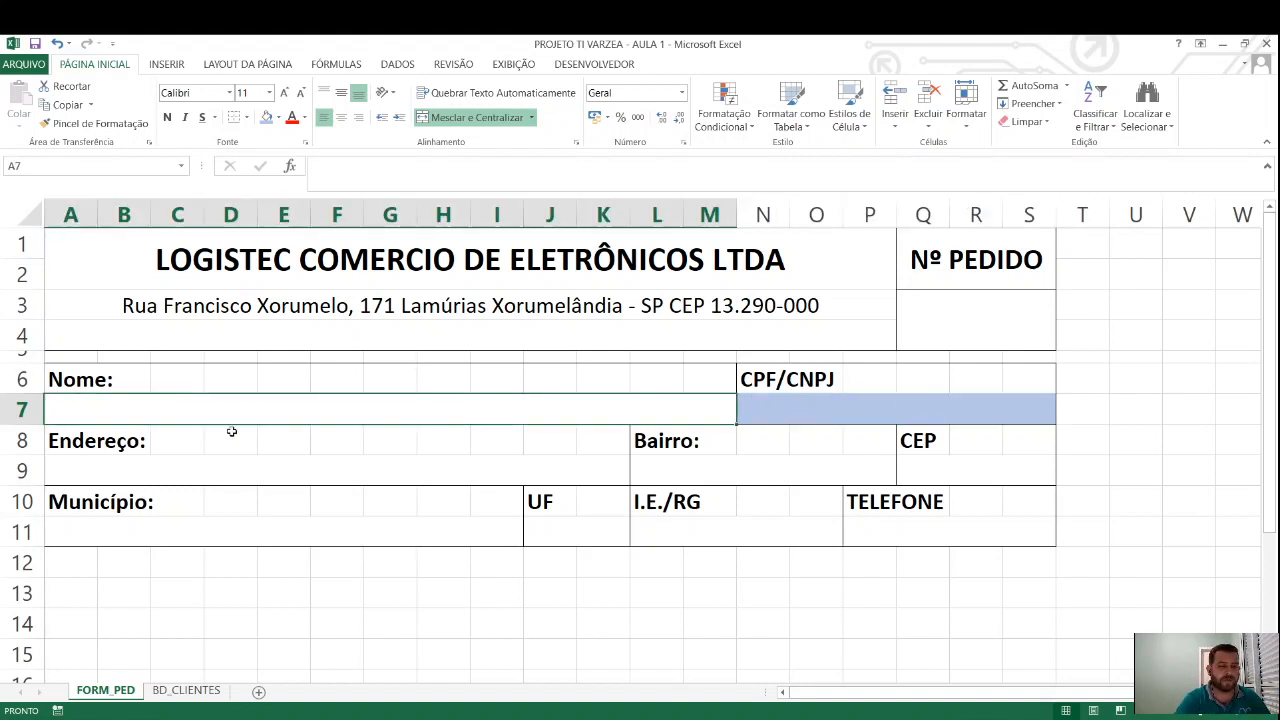
pyautogui.click(331, 477)
pyautogui.click(338, 524)
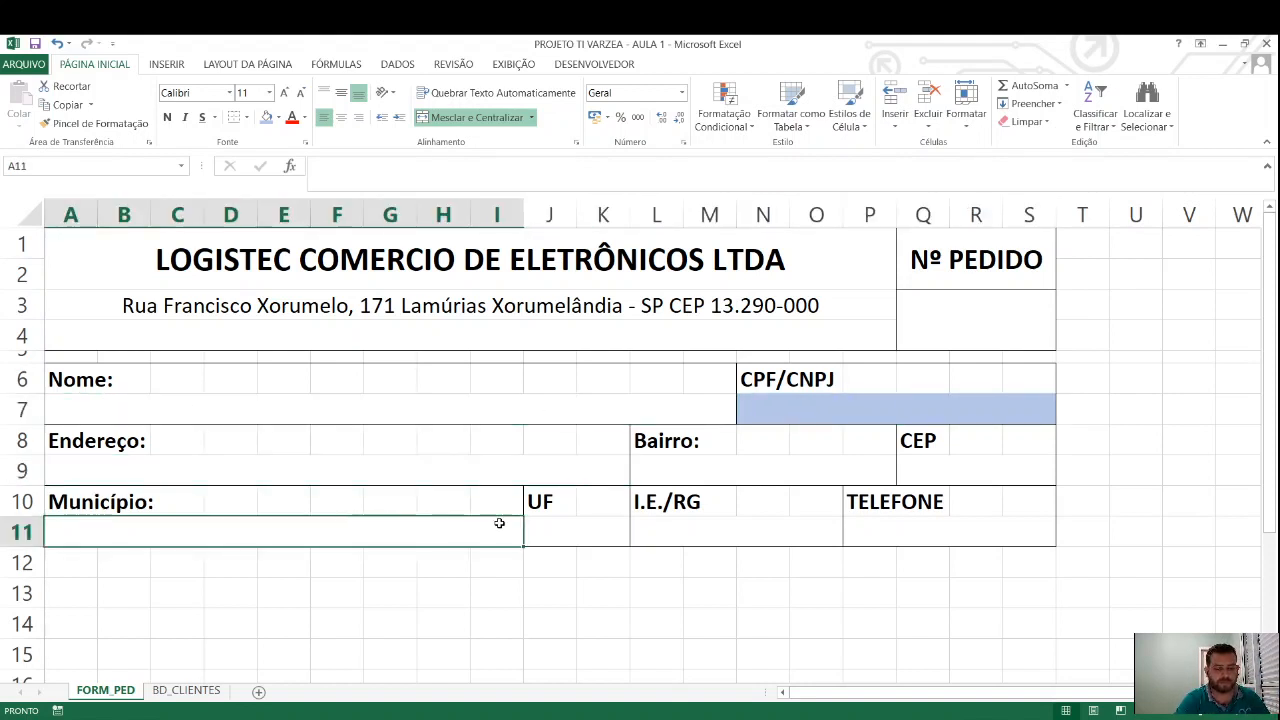
pyautogui.click(551, 529)
pyautogui.click(691, 530)
pyautogui.click(898, 535)
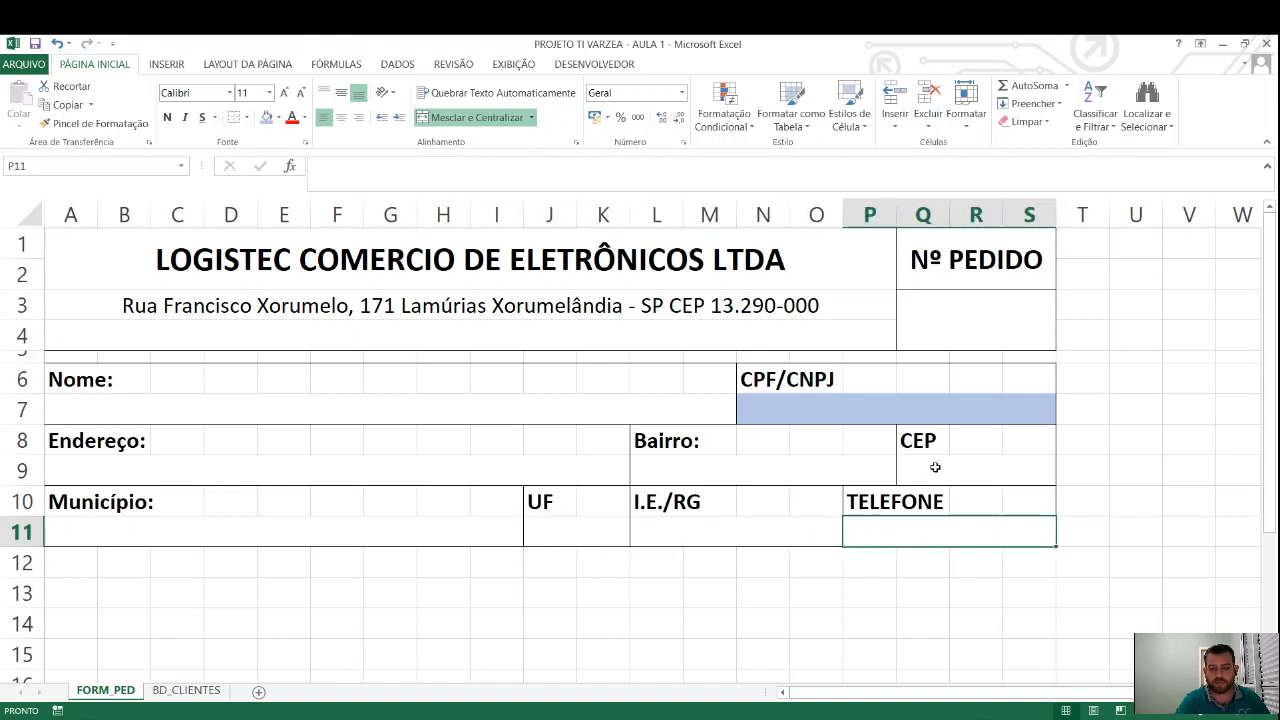
pyautogui.click(931, 466)
pyautogui.click(764, 467)
pyautogui.click(817, 411)
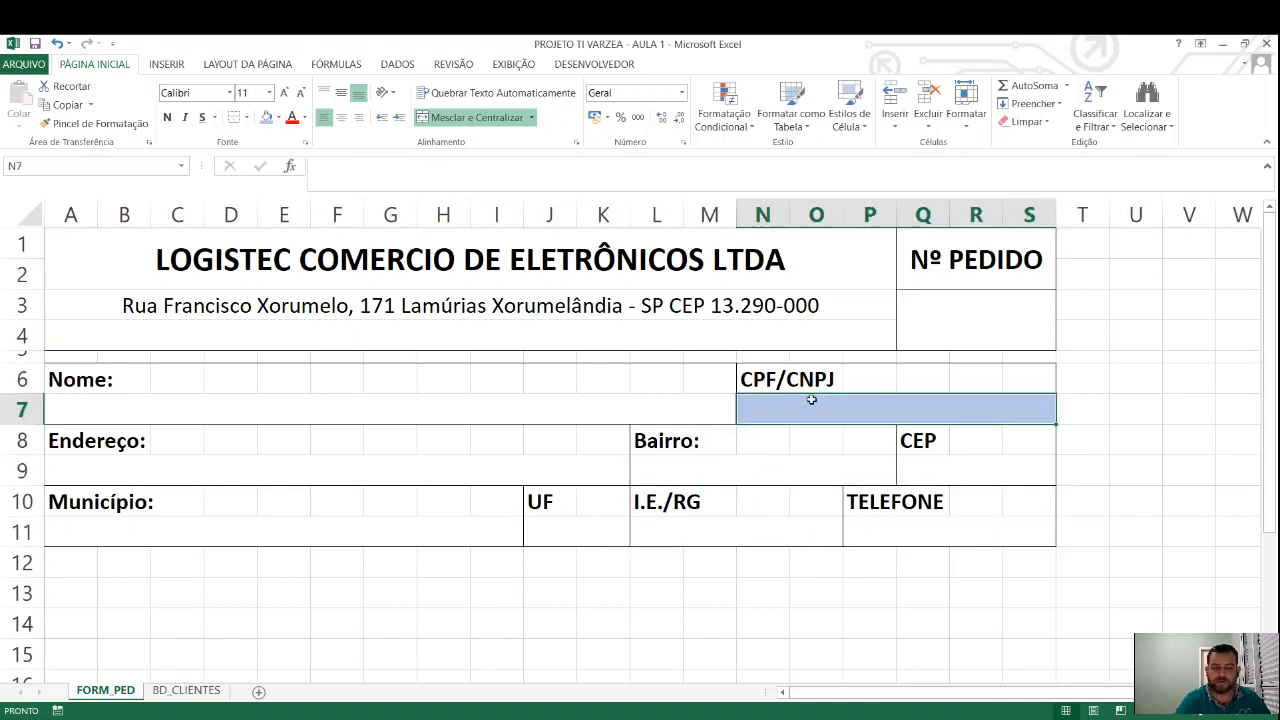
pyautogui.click(74, 411)
pyautogui.click(115, 470)
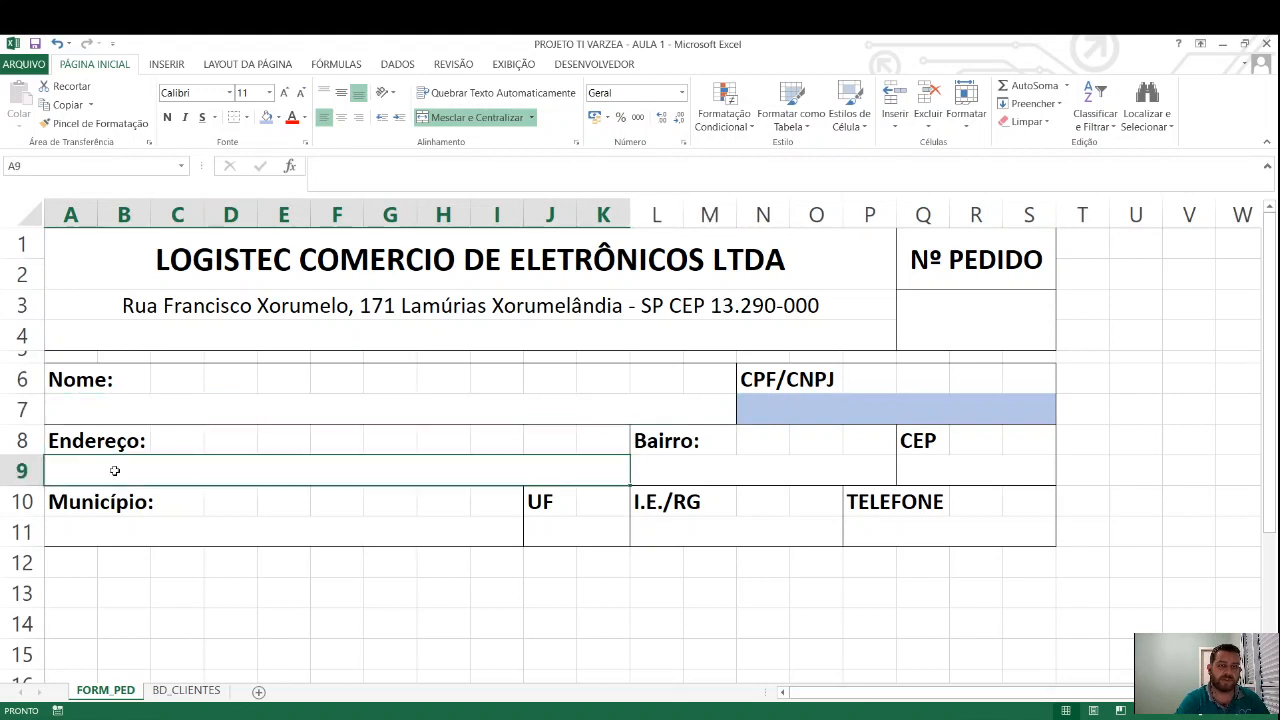
pyautogui.click(234, 530)
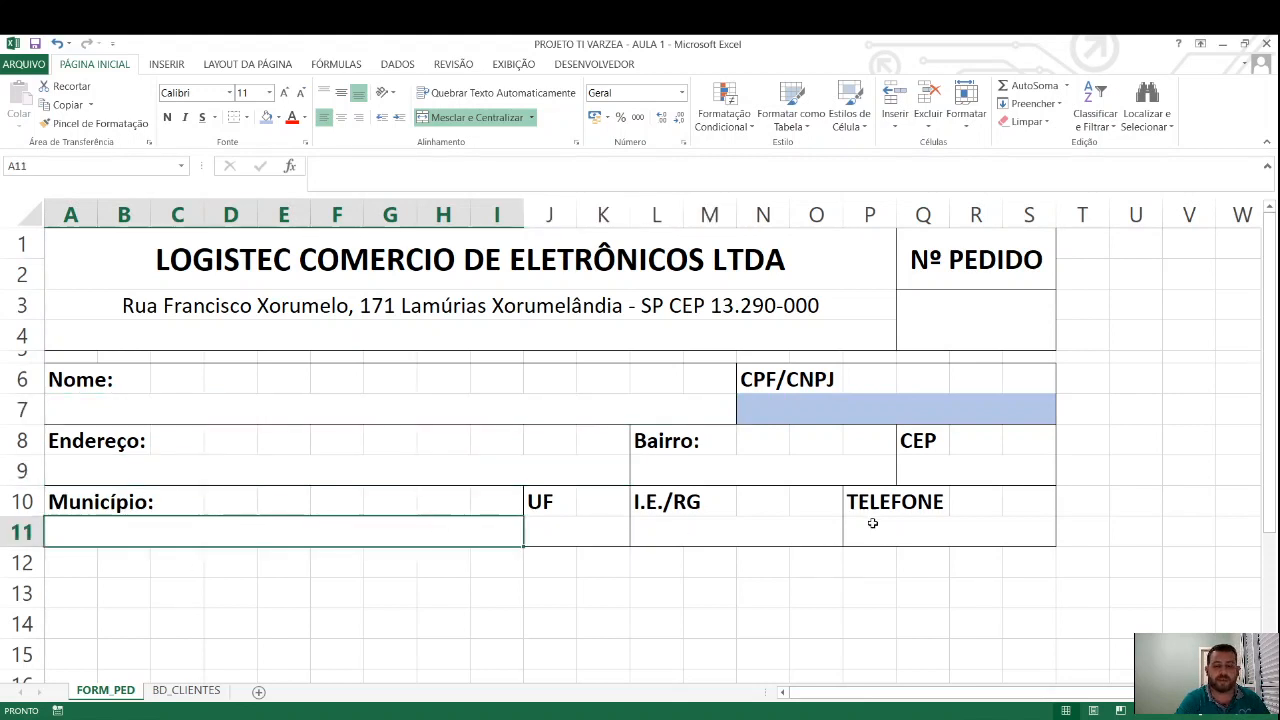
pyautogui.click(258, 411)
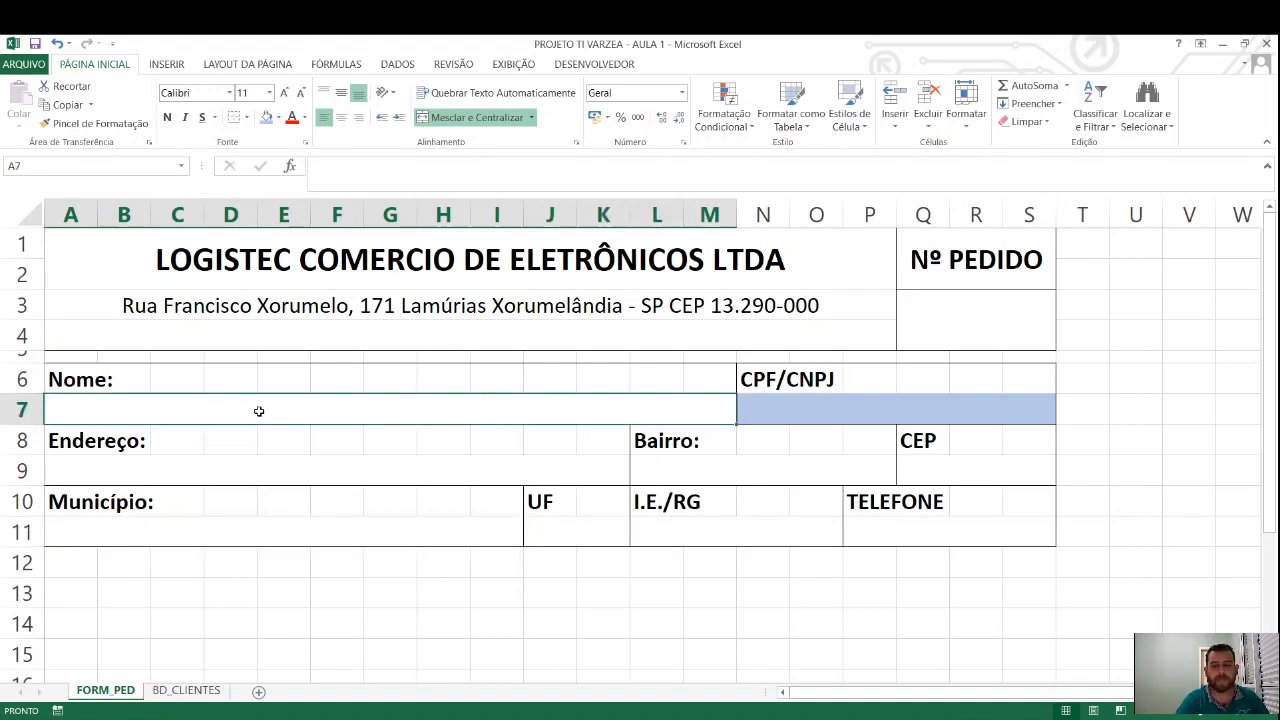
# On the BD_CLIENTES sheet, number the CPF/CNPJ, RAZÃO SOCIAL and NOME FANTASIA columns 1, 2 and 3 in row 3
pyautogui.click(186, 690)
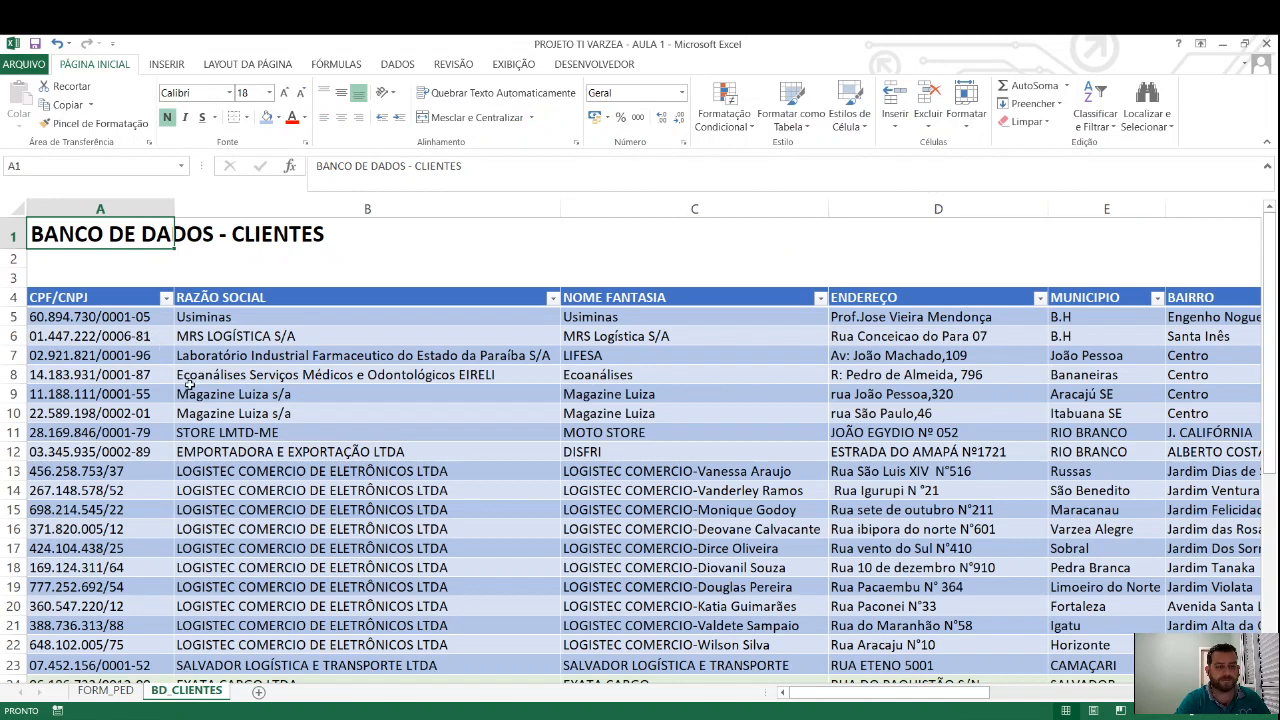
pyautogui.click(142, 279)
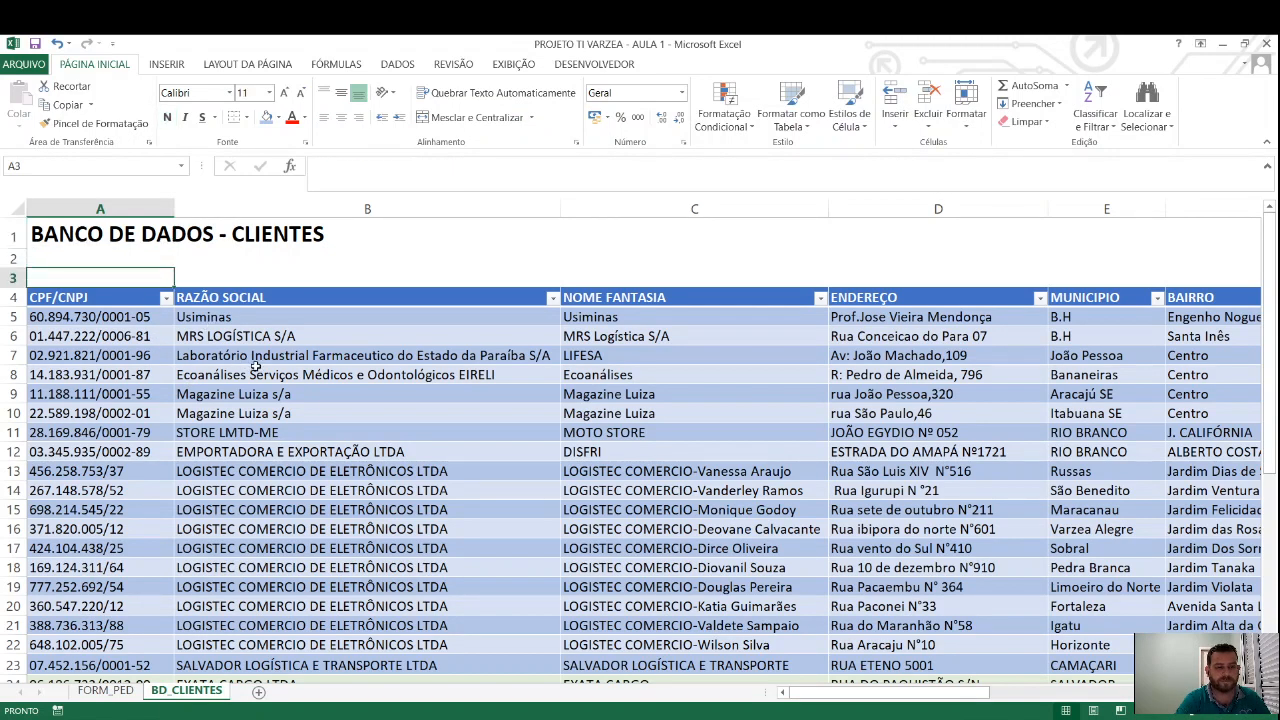
pyautogui.click(335, 310)
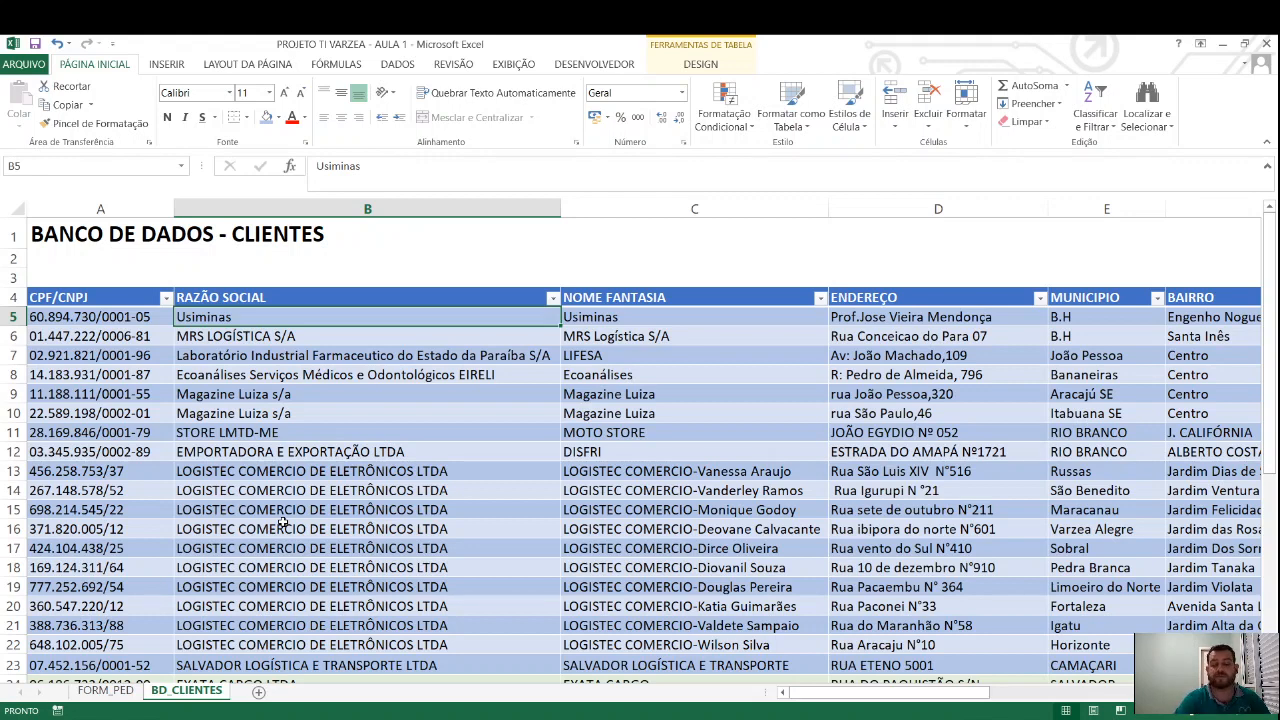
pyautogui.click(362, 392)
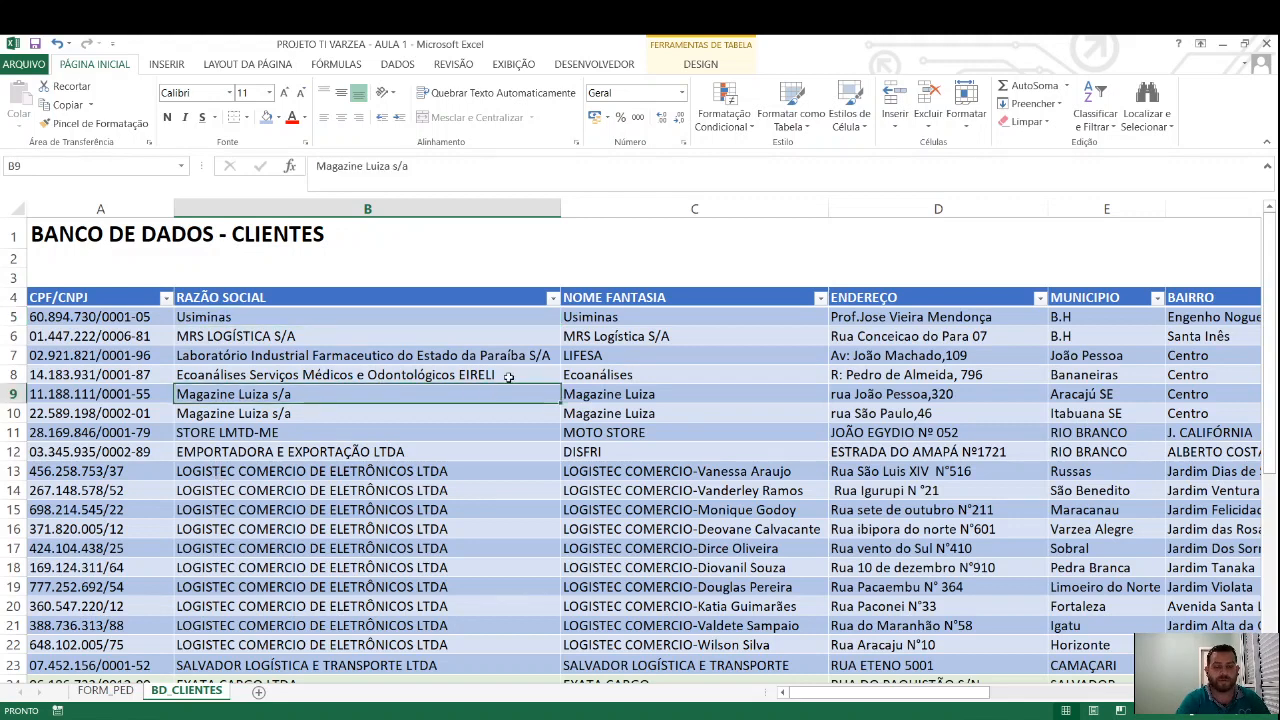
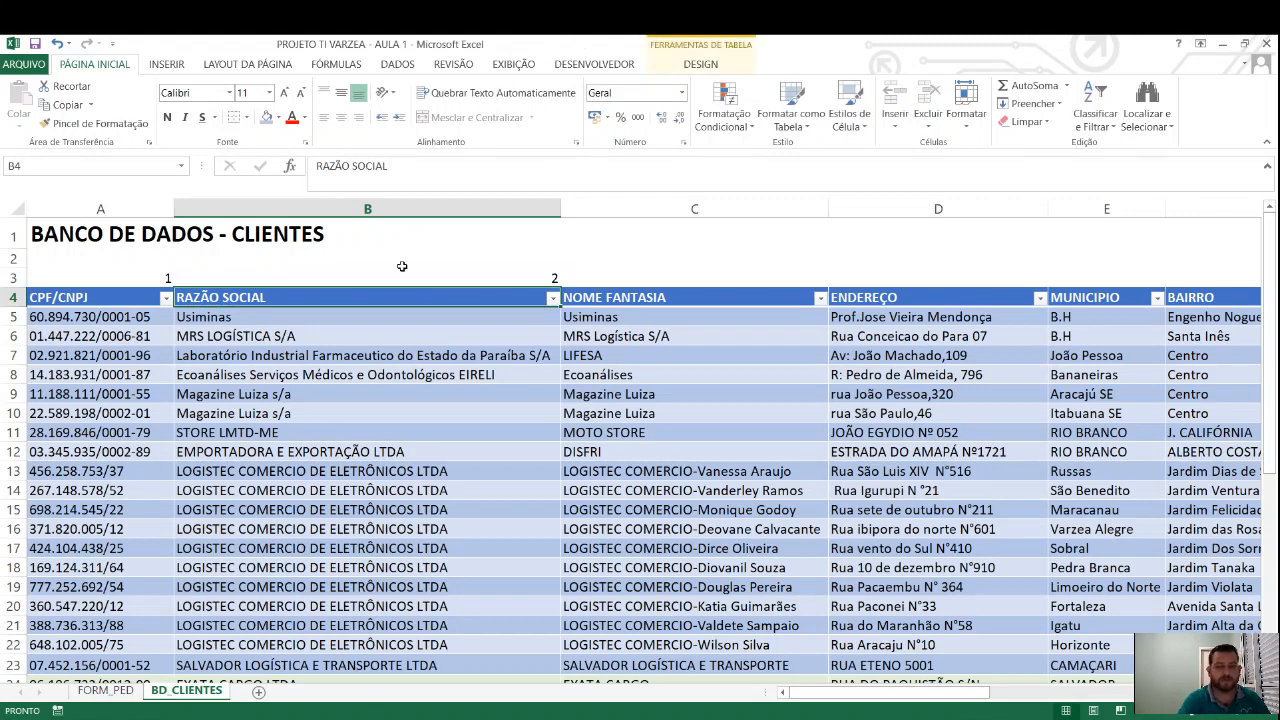
pyautogui.click(610, 279)
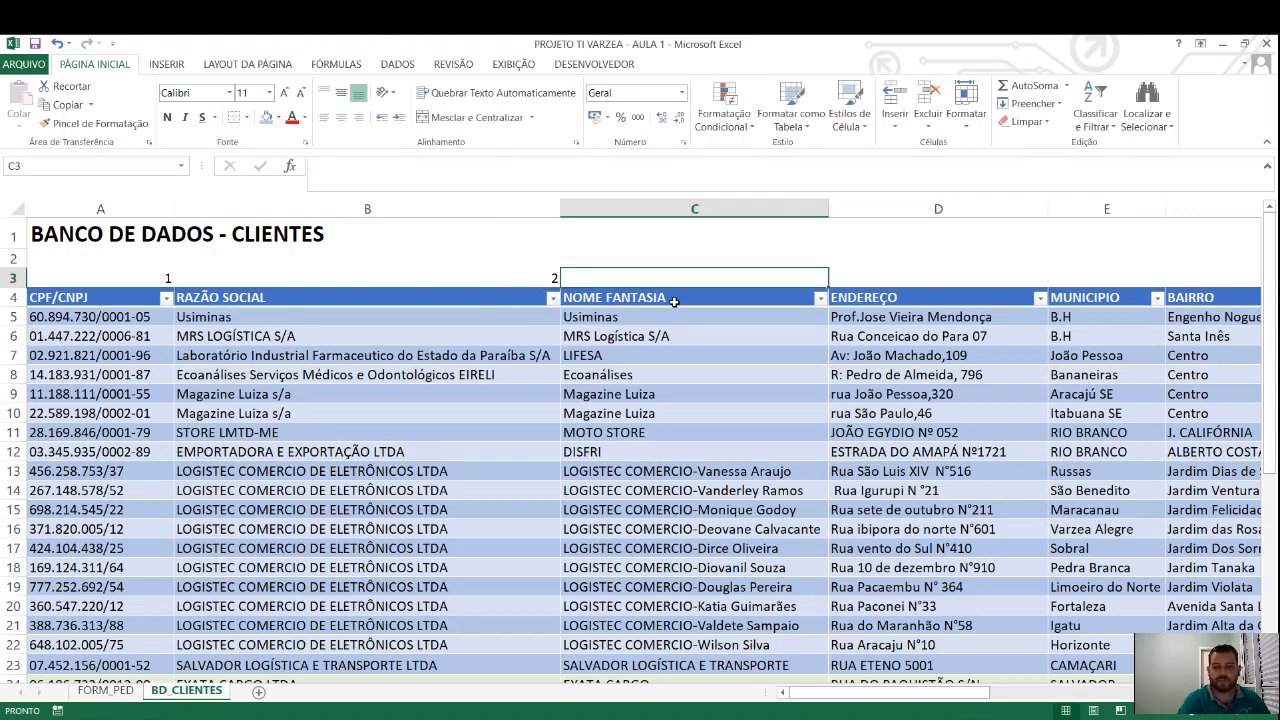
pyautogui.write('3')
pyautogui.press('Return')
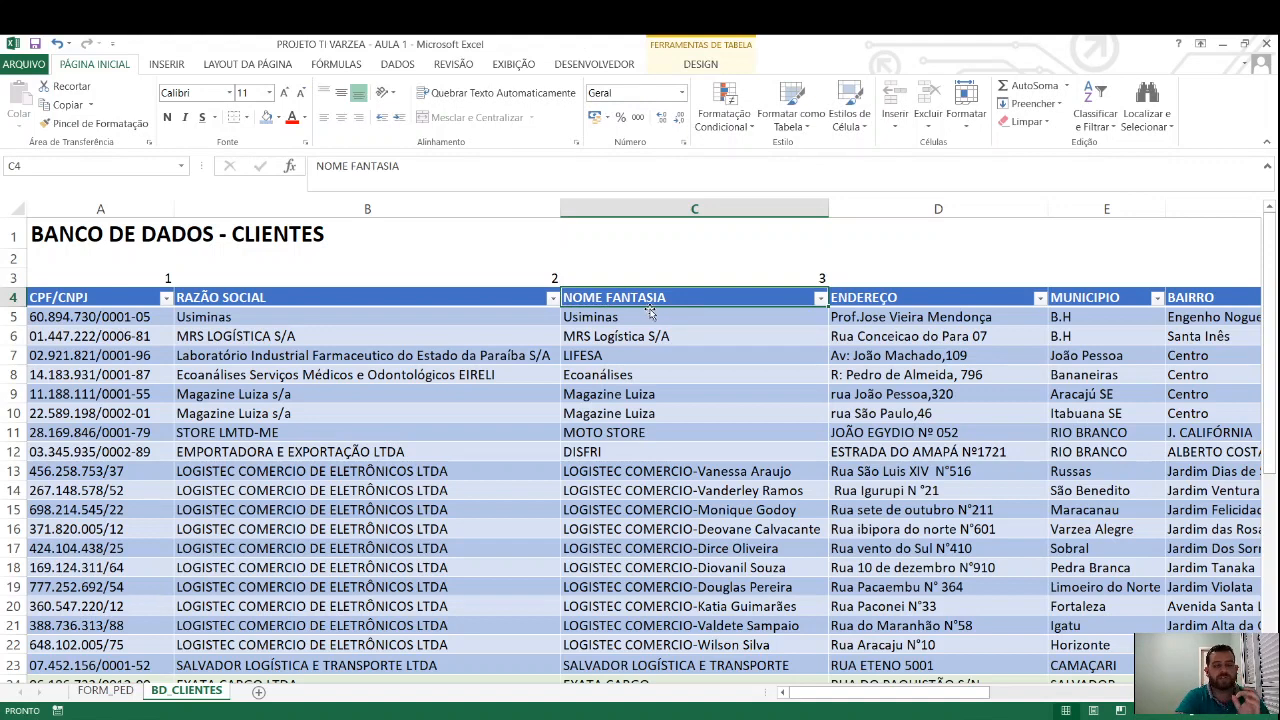
# Compare the numbered columns and client records on the BD_CLIENTES sheet with the Nome and CPF/CNPJ fields on the FORM_PED sheet
pyautogui.click(485, 277)
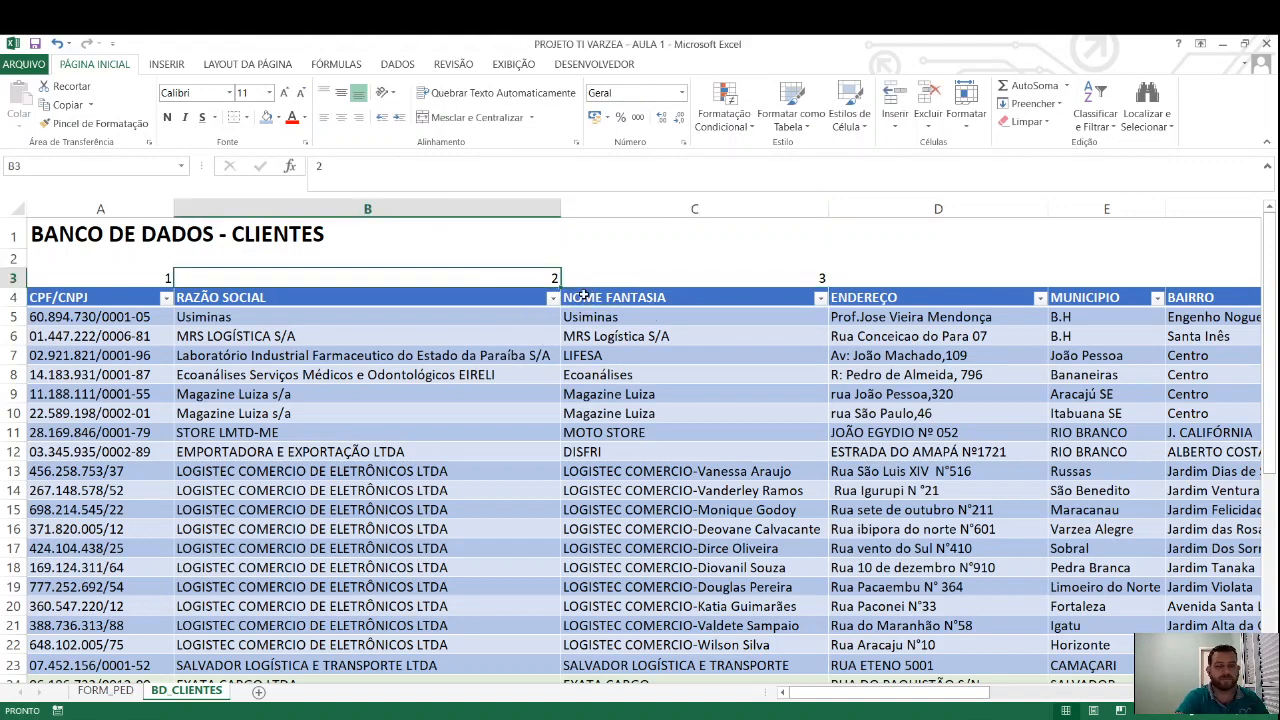
pyautogui.click(230, 408)
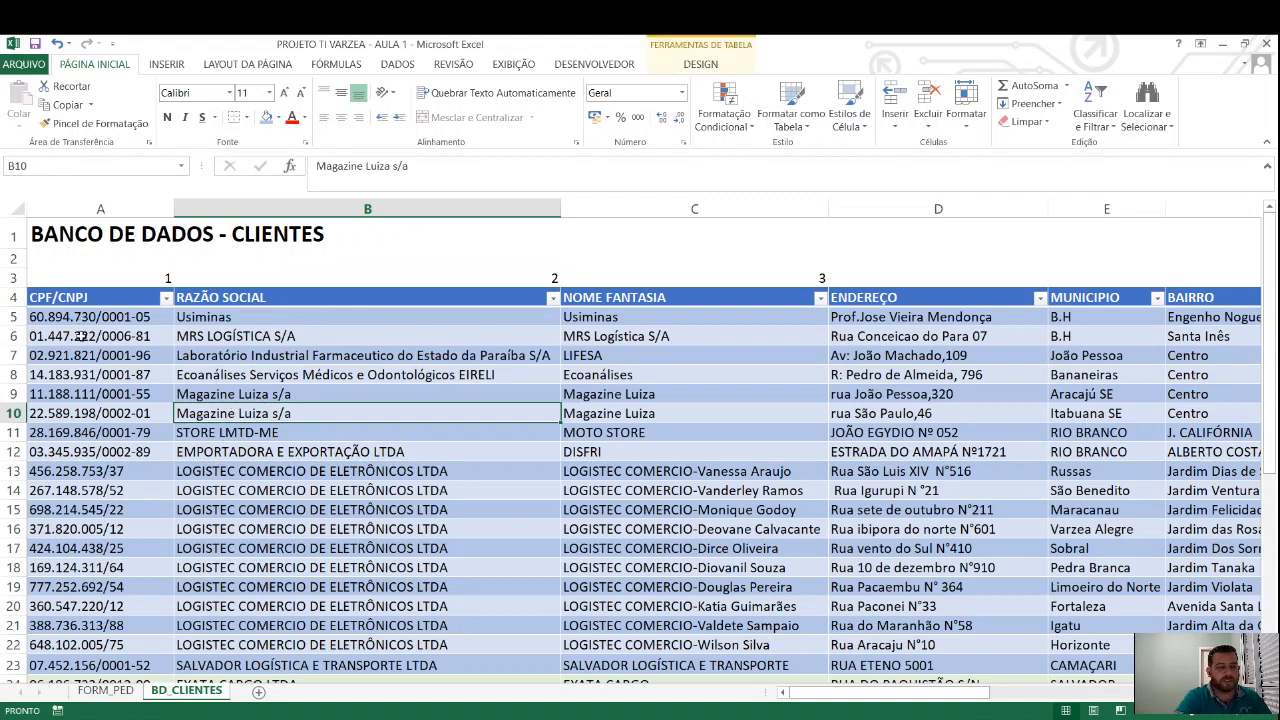
pyautogui.click(105, 375)
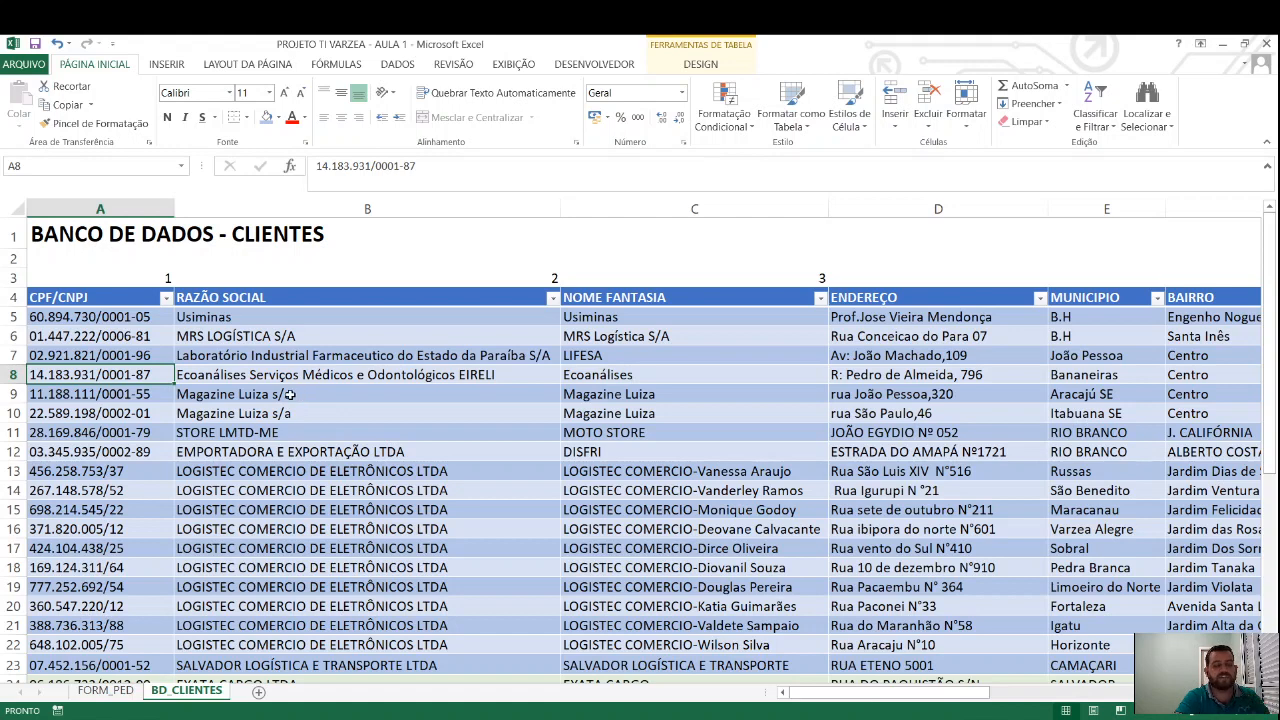
pyautogui.click(296, 395)
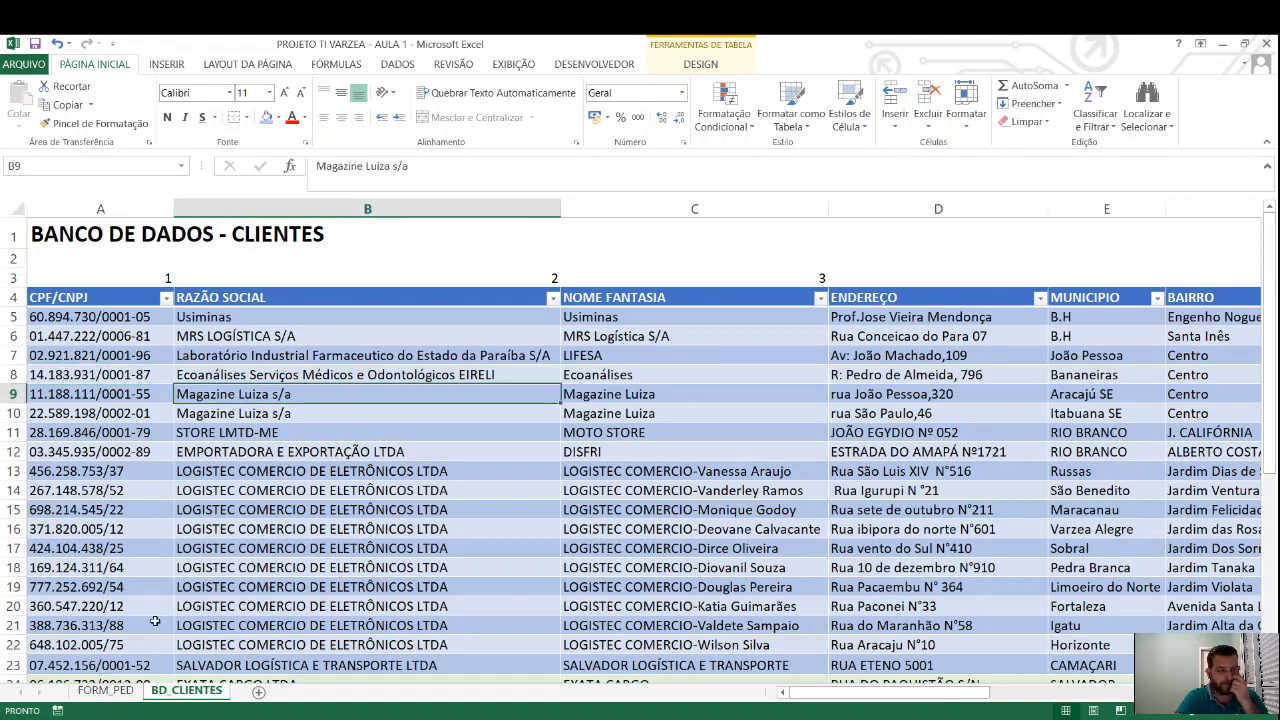
pyautogui.hotkey('ctrl', 'pageup')
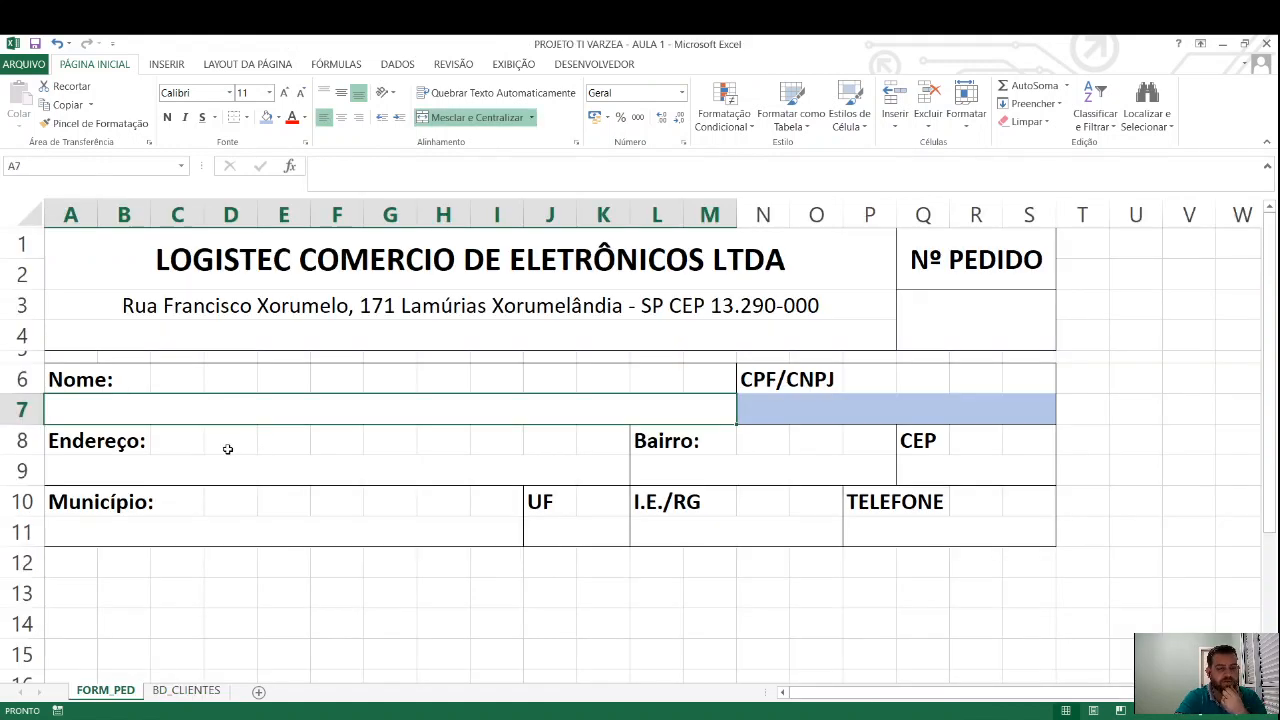
pyautogui.click(200, 691)
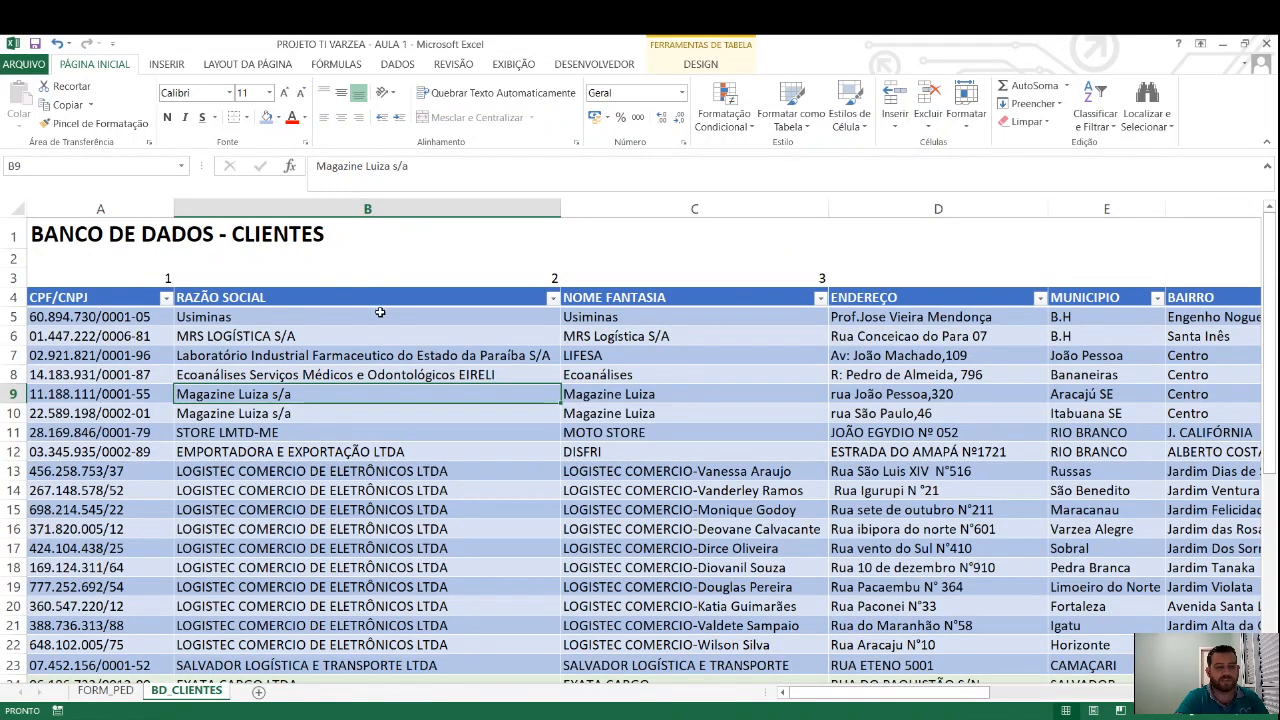
pyautogui.click(105, 691)
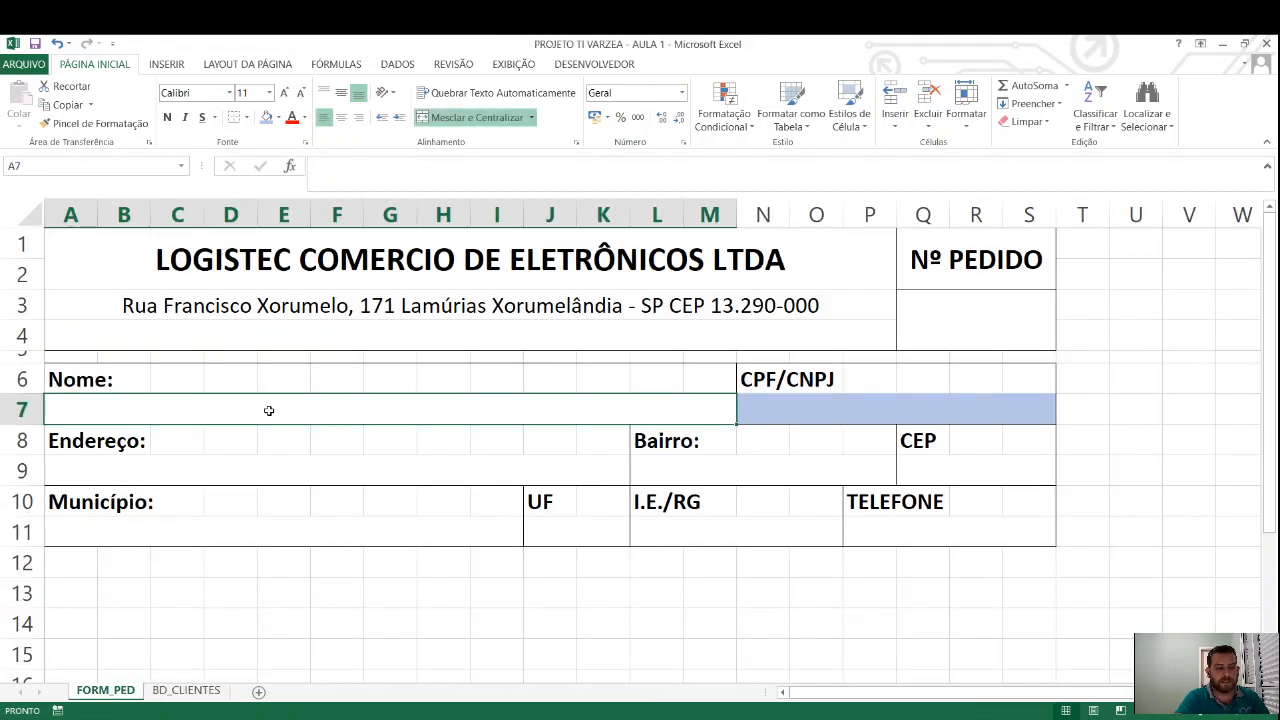
pyautogui.click(184, 692)
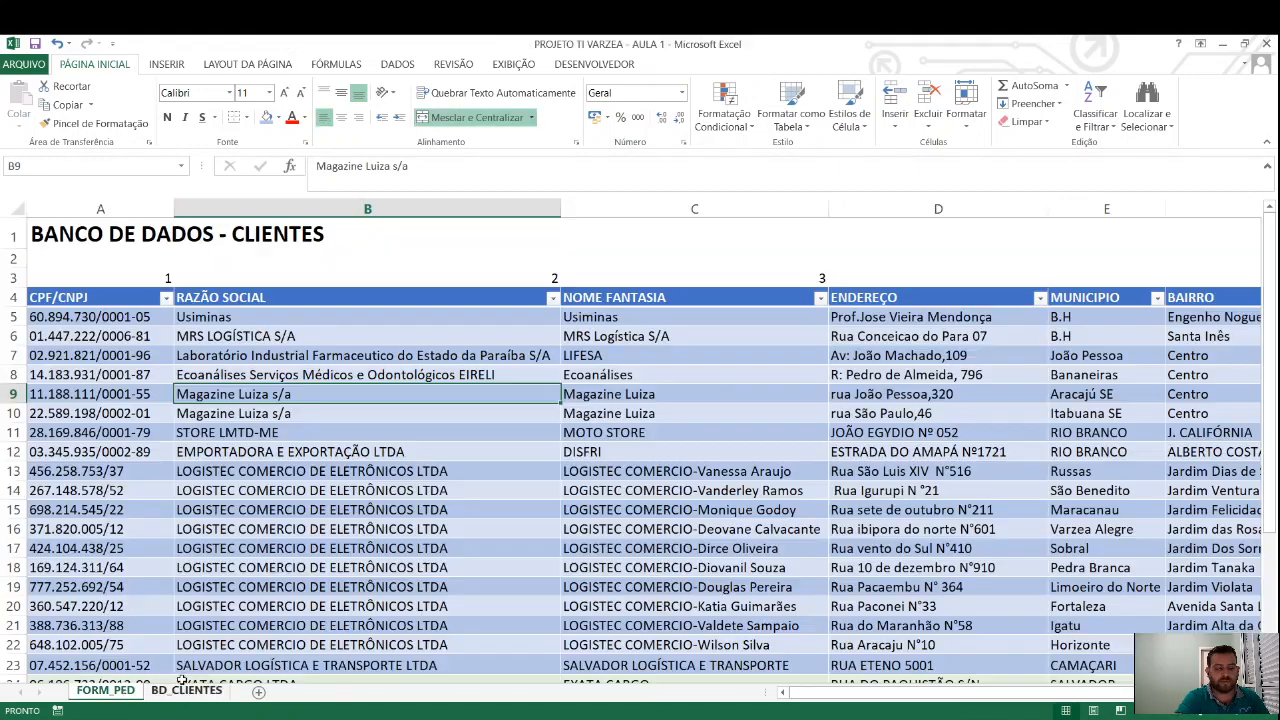
# Correct the company name of the DISFRI record in cell B12 to IMPORTADORA E EXPORTAÇÃO LTDA
pyautogui.click(145, 471)
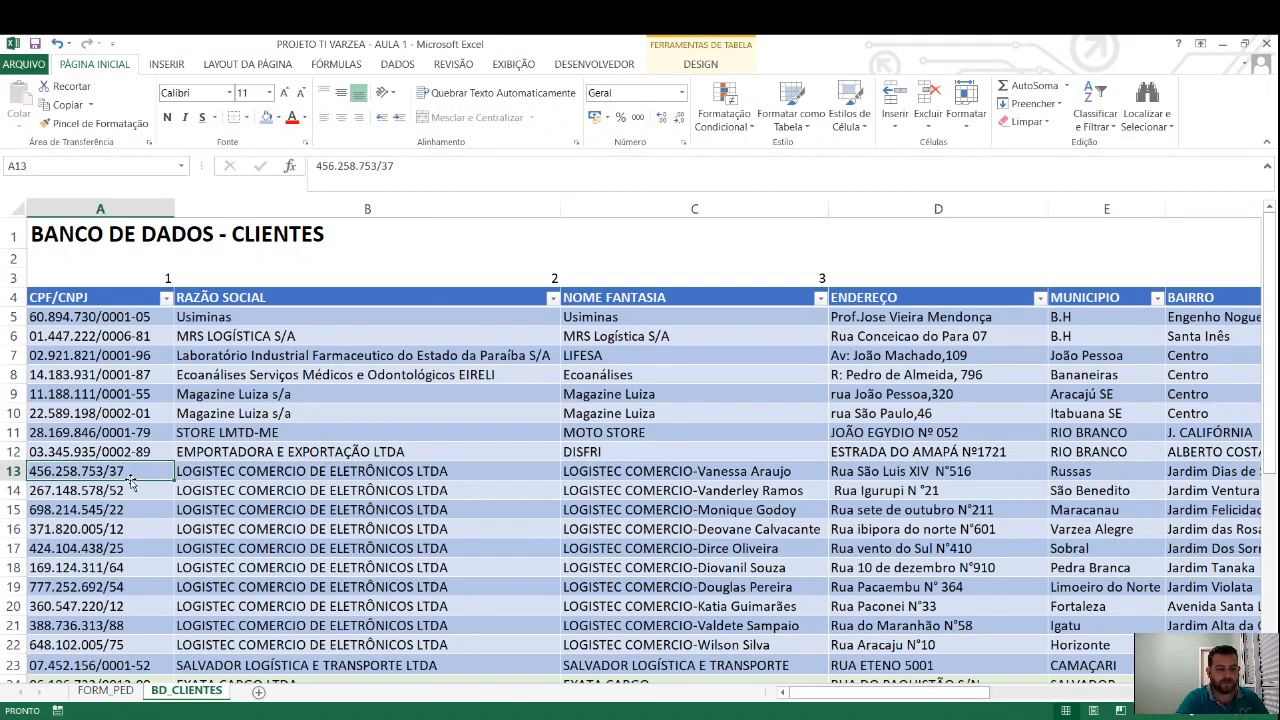
pyautogui.click(140, 451)
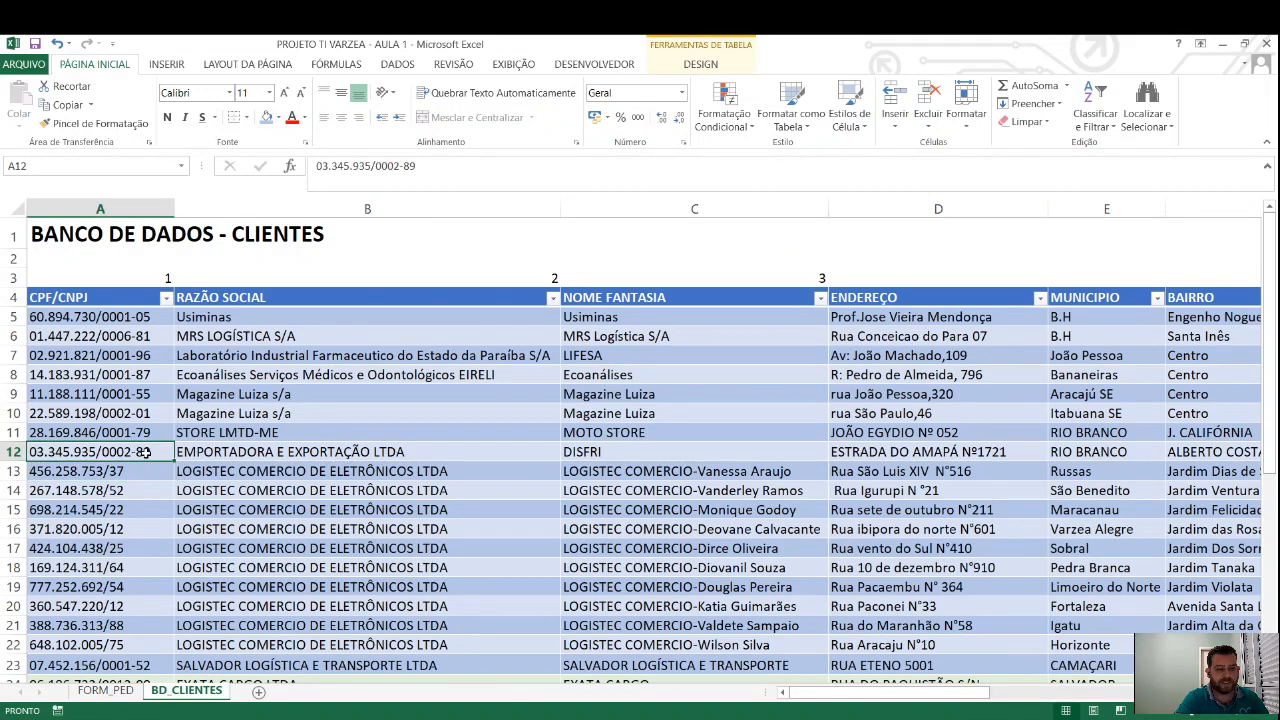
pyautogui.doubleClick(150, 452)
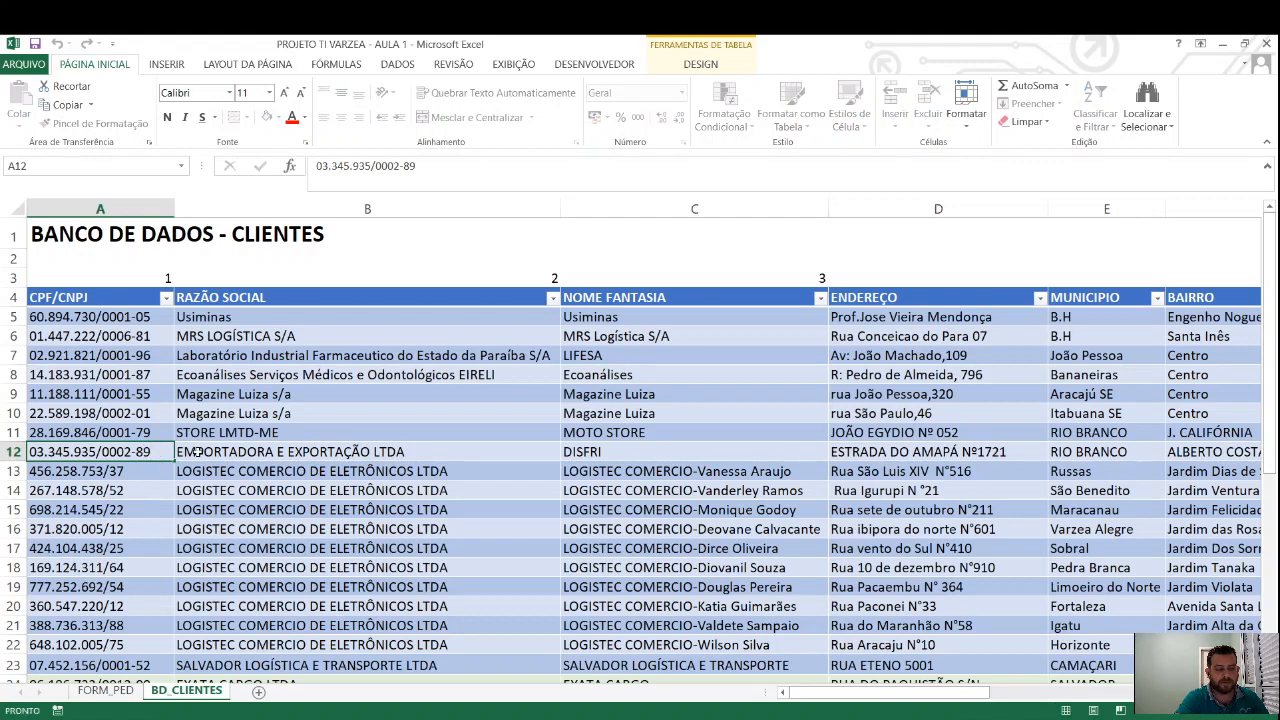
pyautogui.click(197, 452)
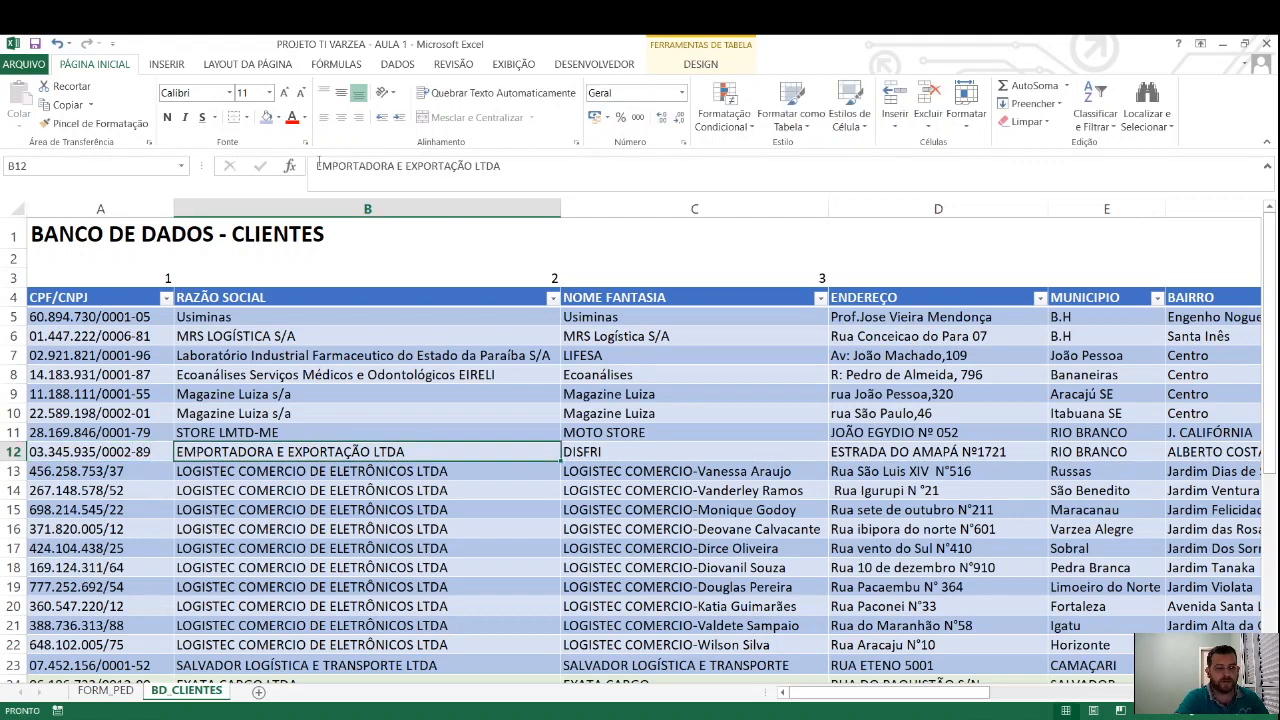
pyautogui.click(317, 165)
pyautogui.press('Delete')
pyautogui.write('I')
pyautogui.press('Return')
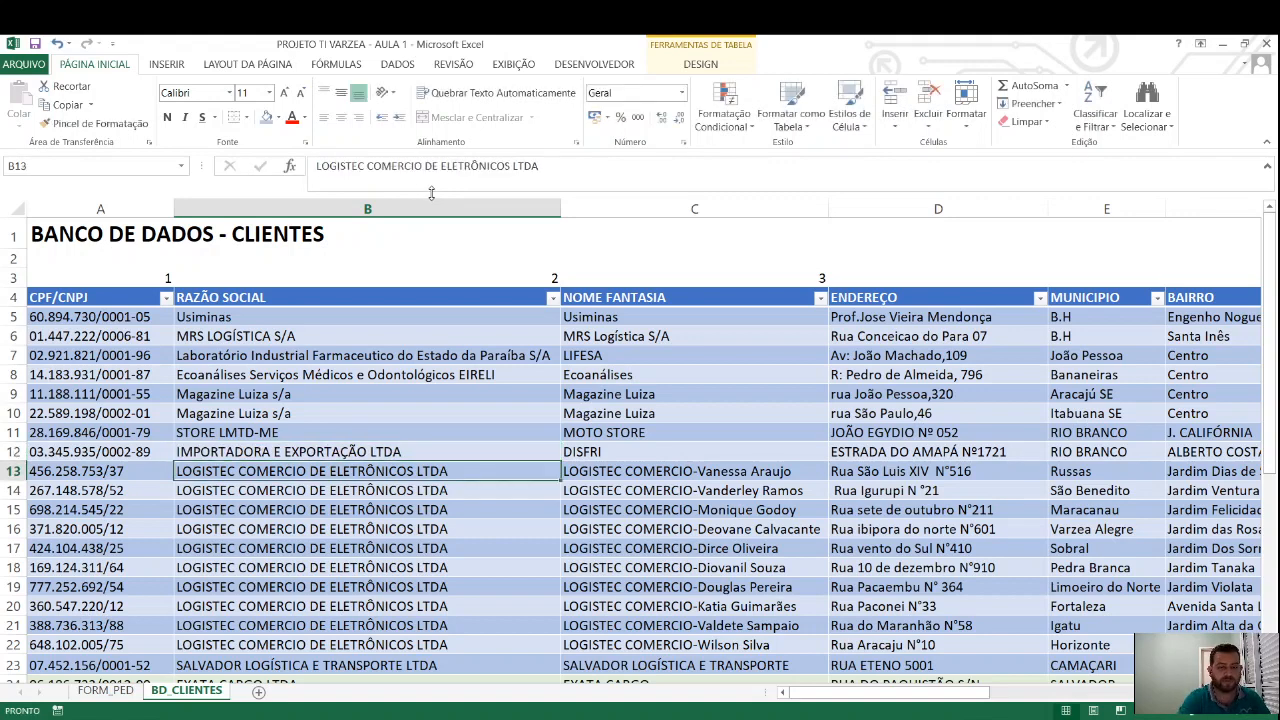
# Copy the DISFRI record's CPF/CNPJ number from BD_CLIENTES into the CPF/CNPJ entry cell N7 on the FORM_PED sheet
pyautogui.doubleClick(142, 452)
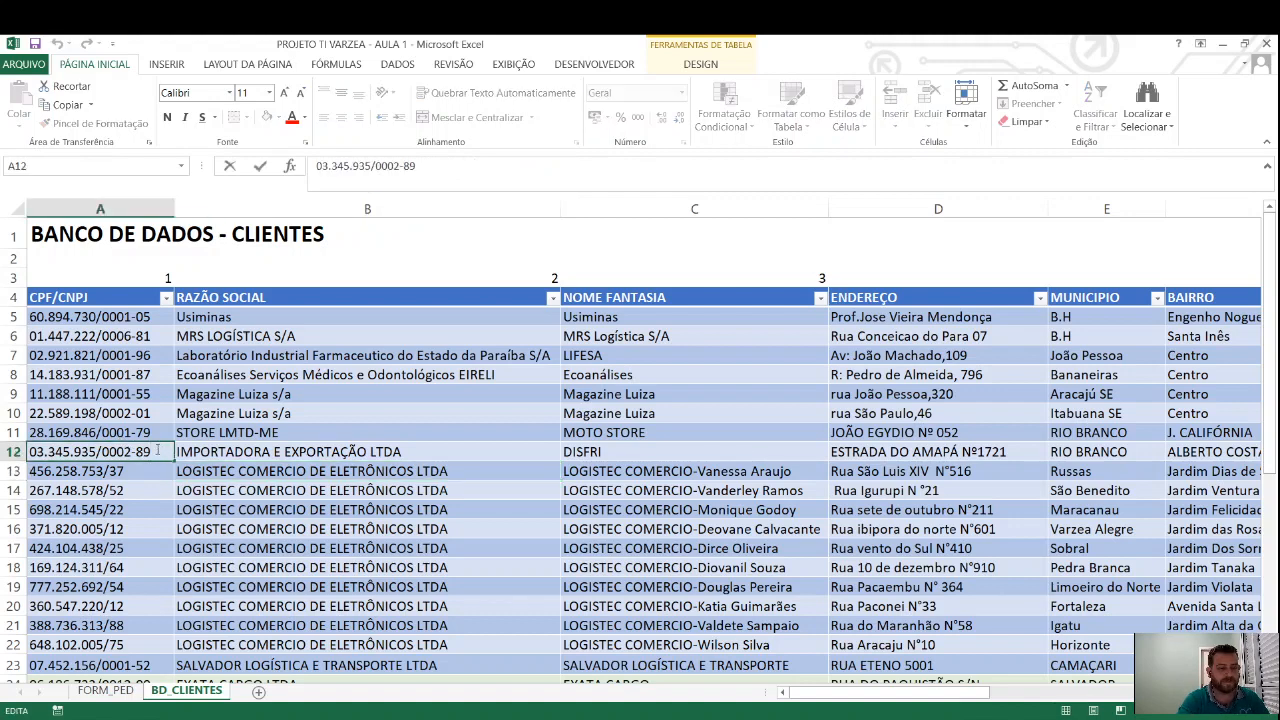
pyautogui.hotkey('shift', 'Home')
pyautogui.hotkey('ctrl', 'c')
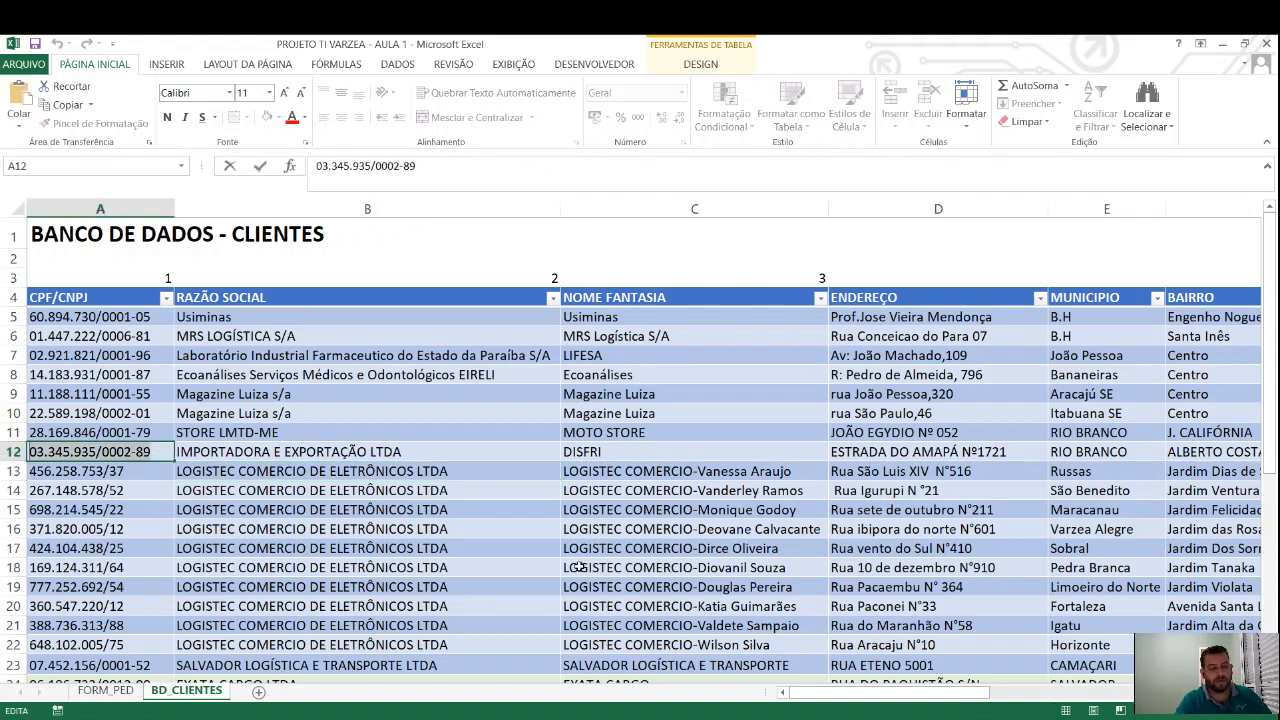
pyautogui.click(148, 488)
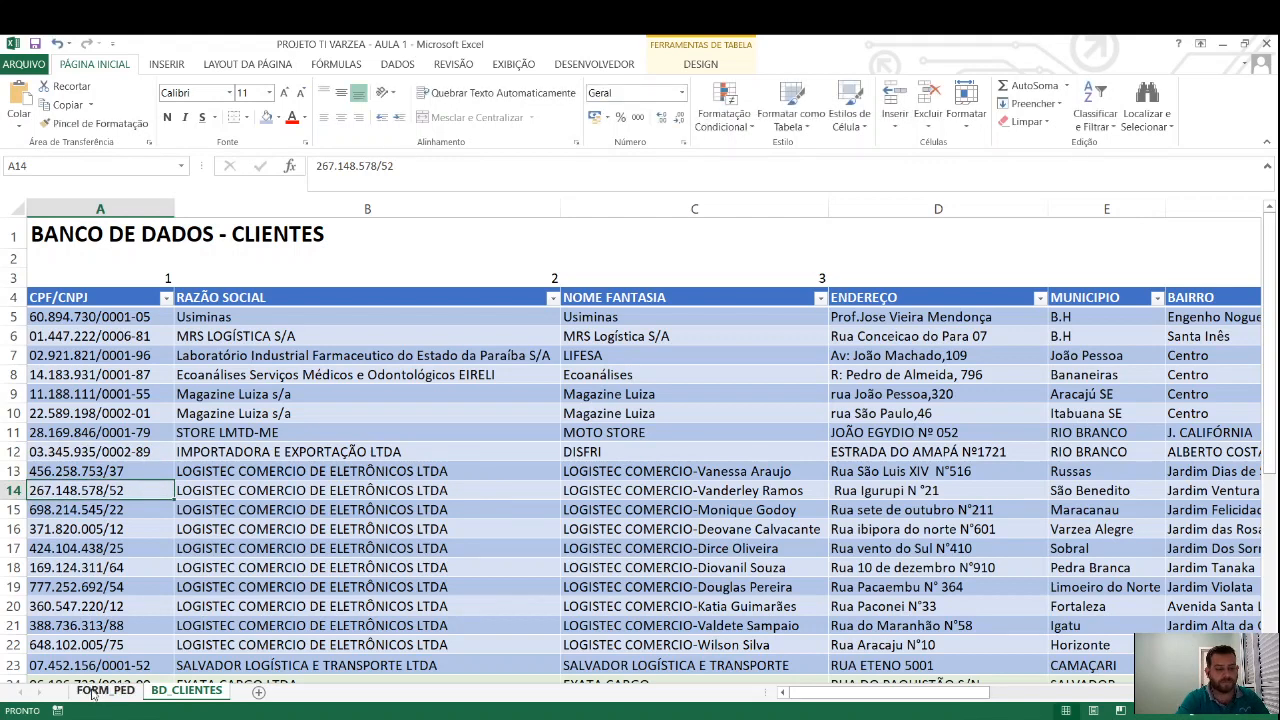
pyautogui.click(96, 693)
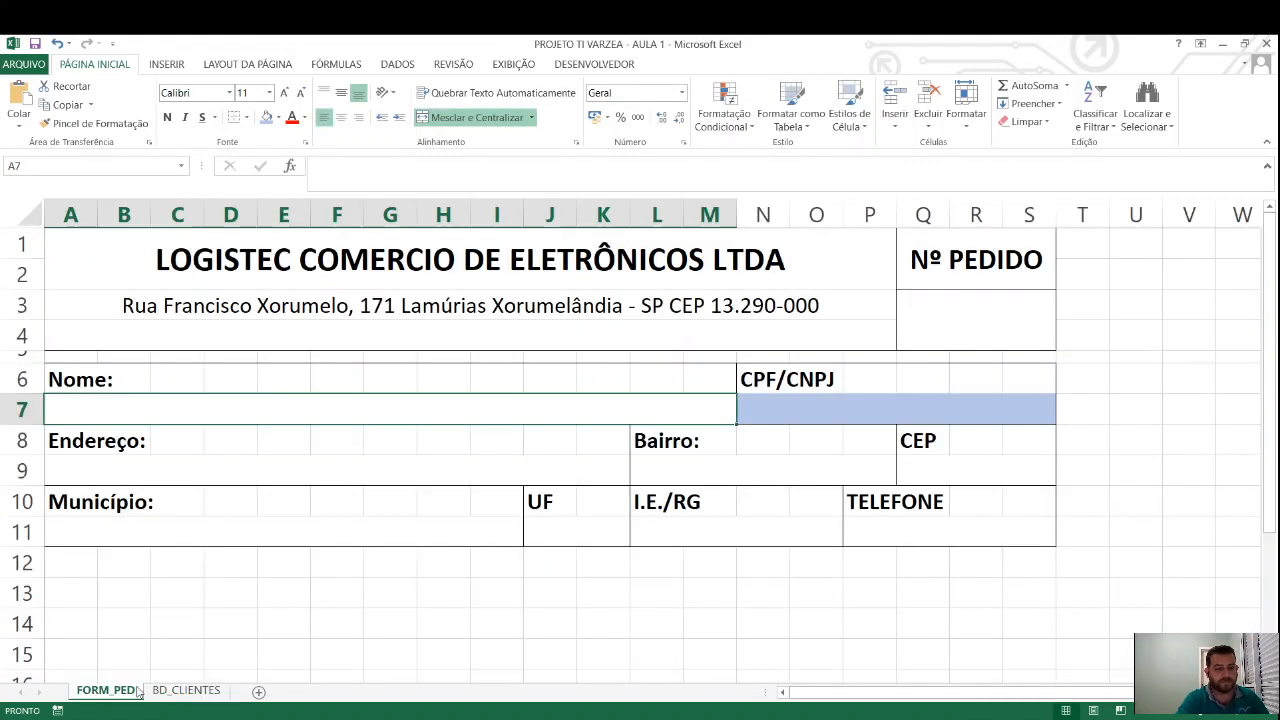
pyautogui.doubleClick(857, 410)
pyautogui.hotkey('ctrl', 'v')
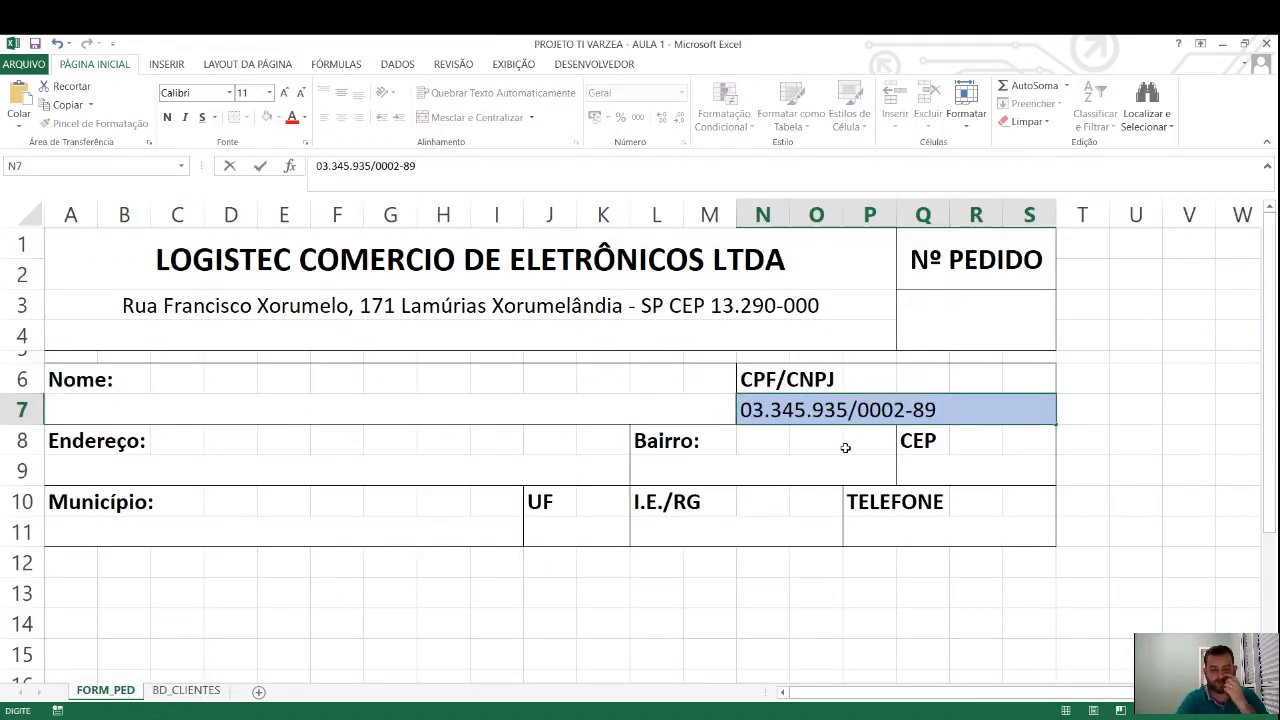
pyautogui.hotkey('ctrl', 'Return')
pyautogui.press('Return')
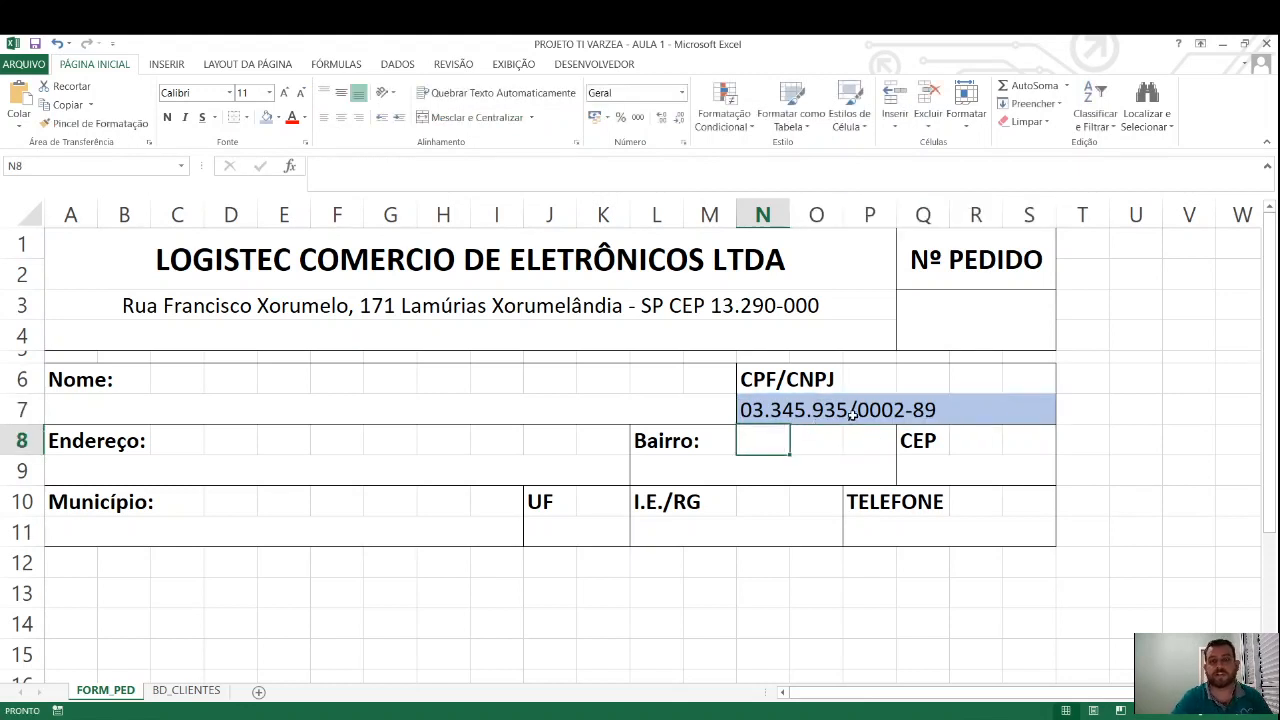
pyautogui.click(852, 412)
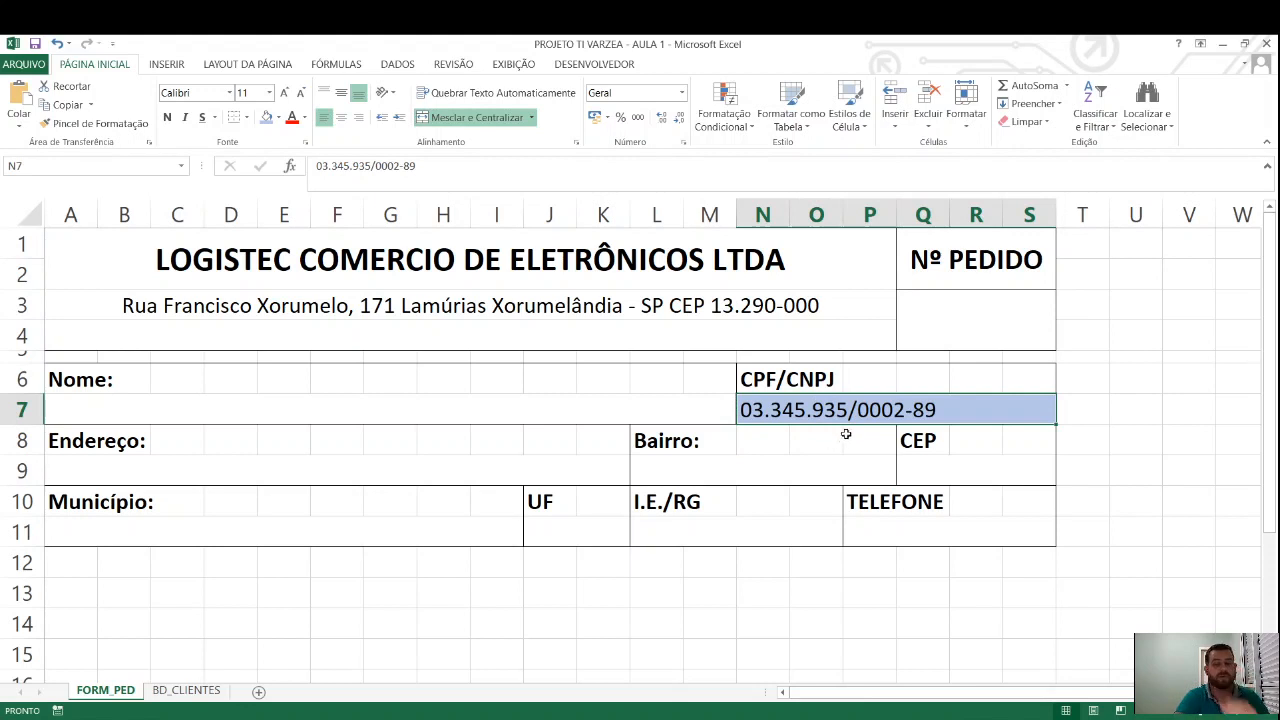
pyautogui.click(483, 414)
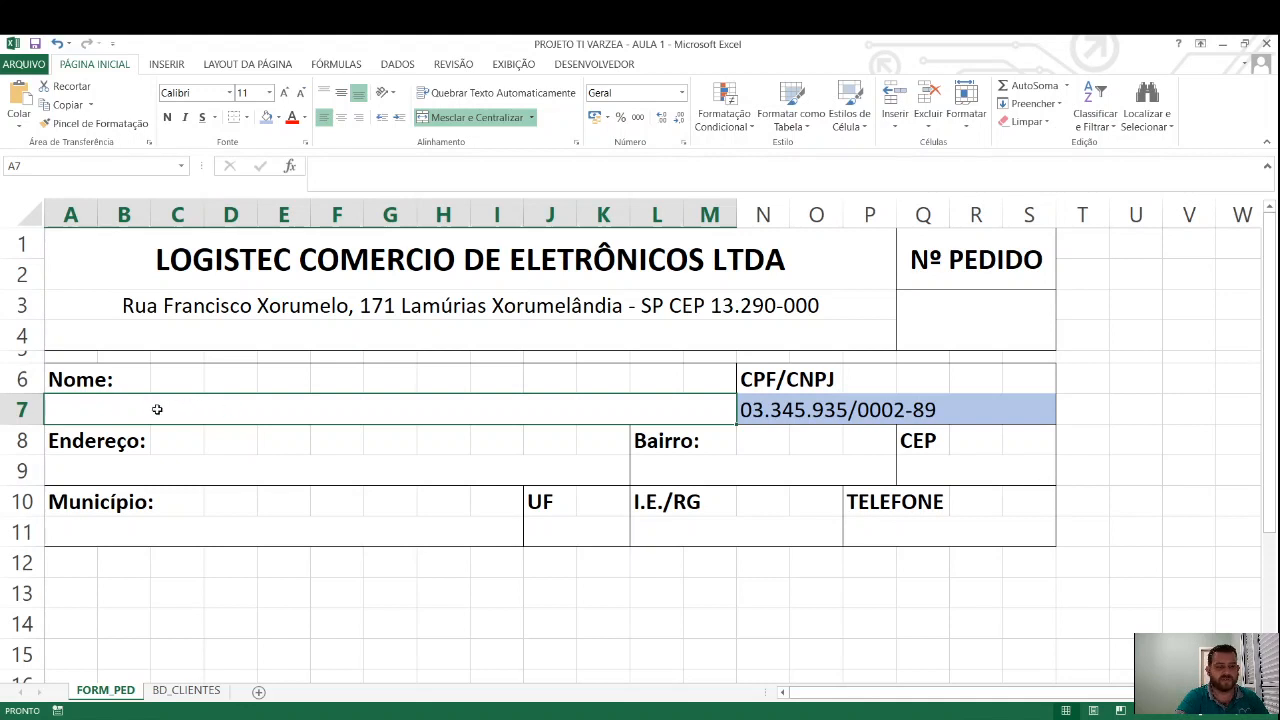
pyautogui.doubleClick(112, 413)
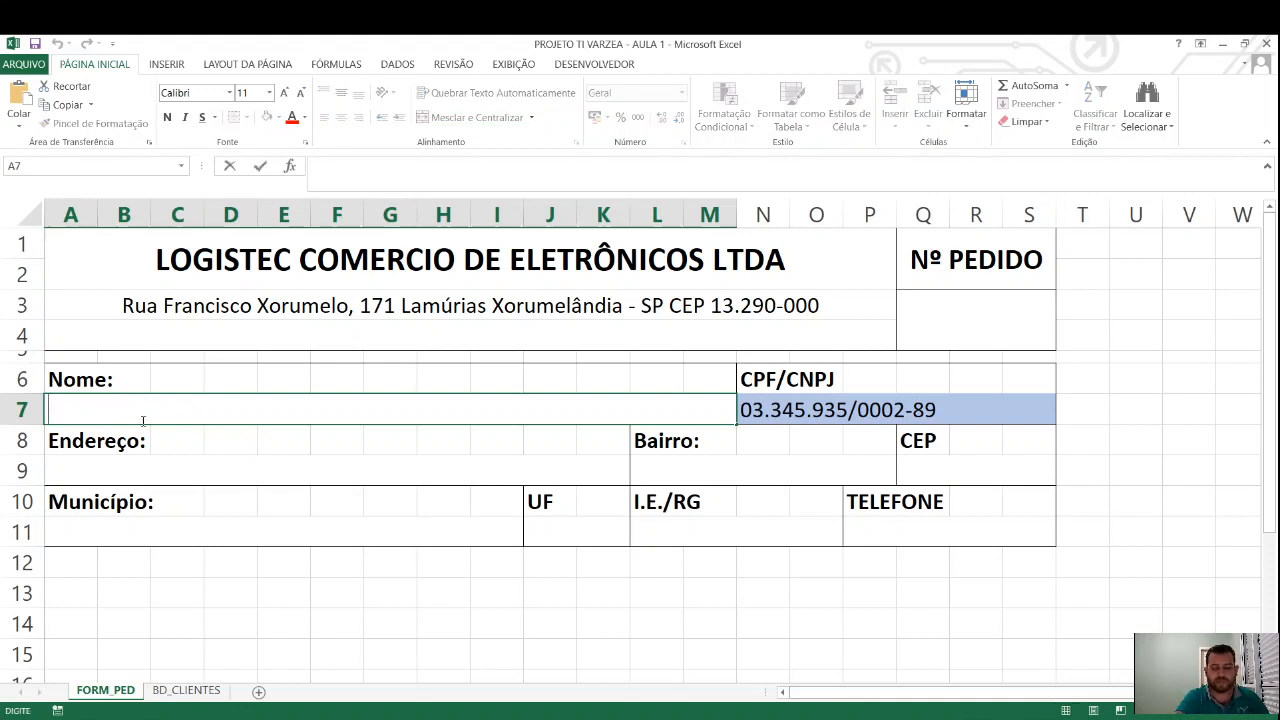
pyautogui.press('Return')
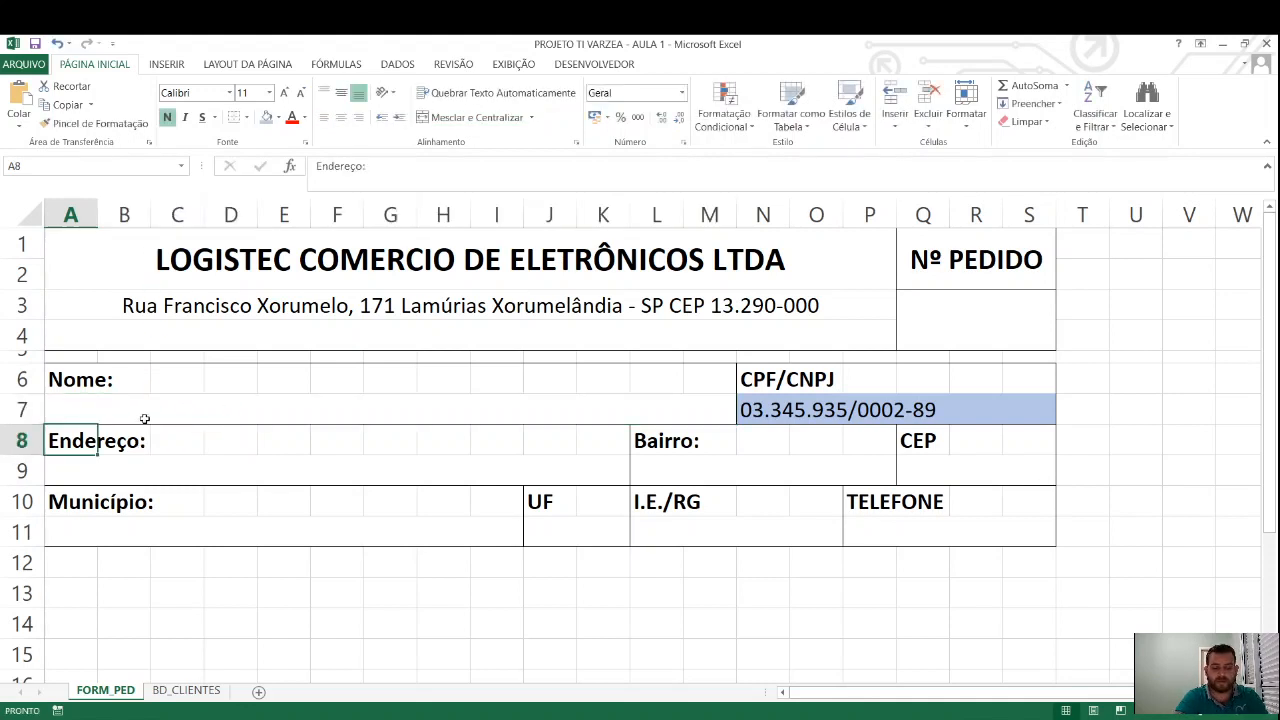
# Start a PROCV formula in the Nome cell A7 of FORM_PED with the CPF/CNPJ cell N7 as the lookup value
pyautogui.click(135, 417)
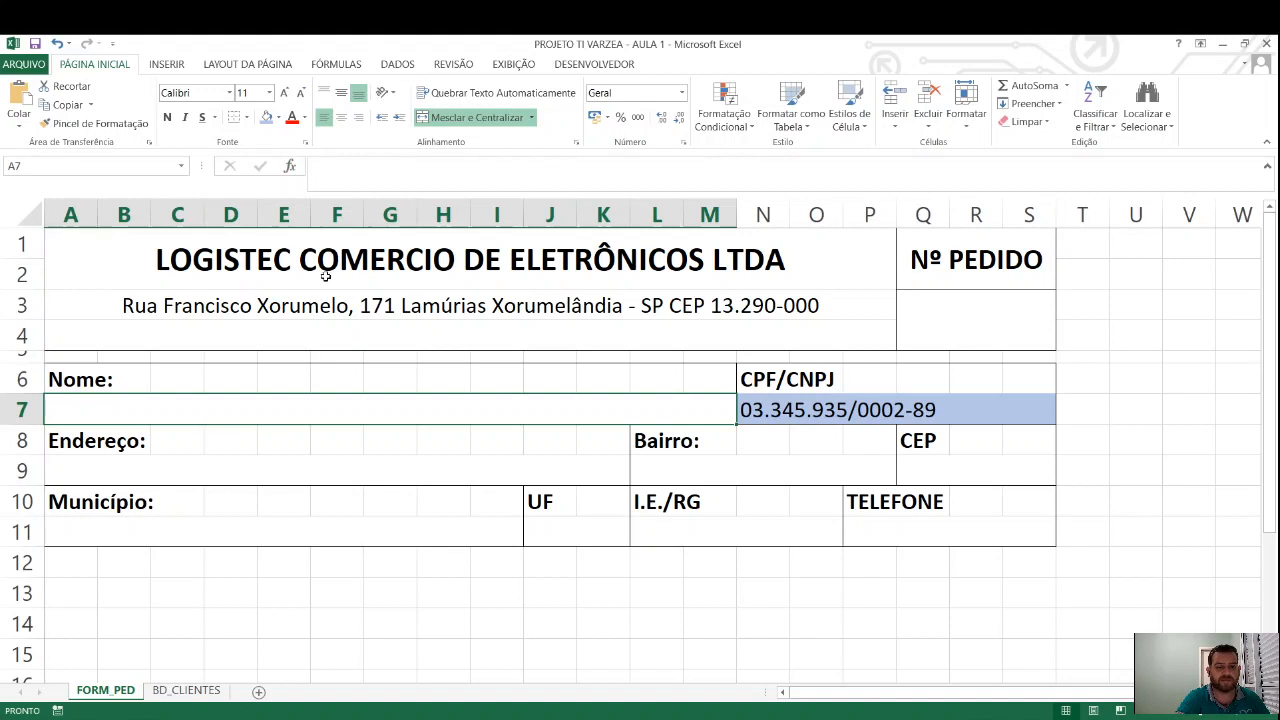
pyautogui.click(291, 167)
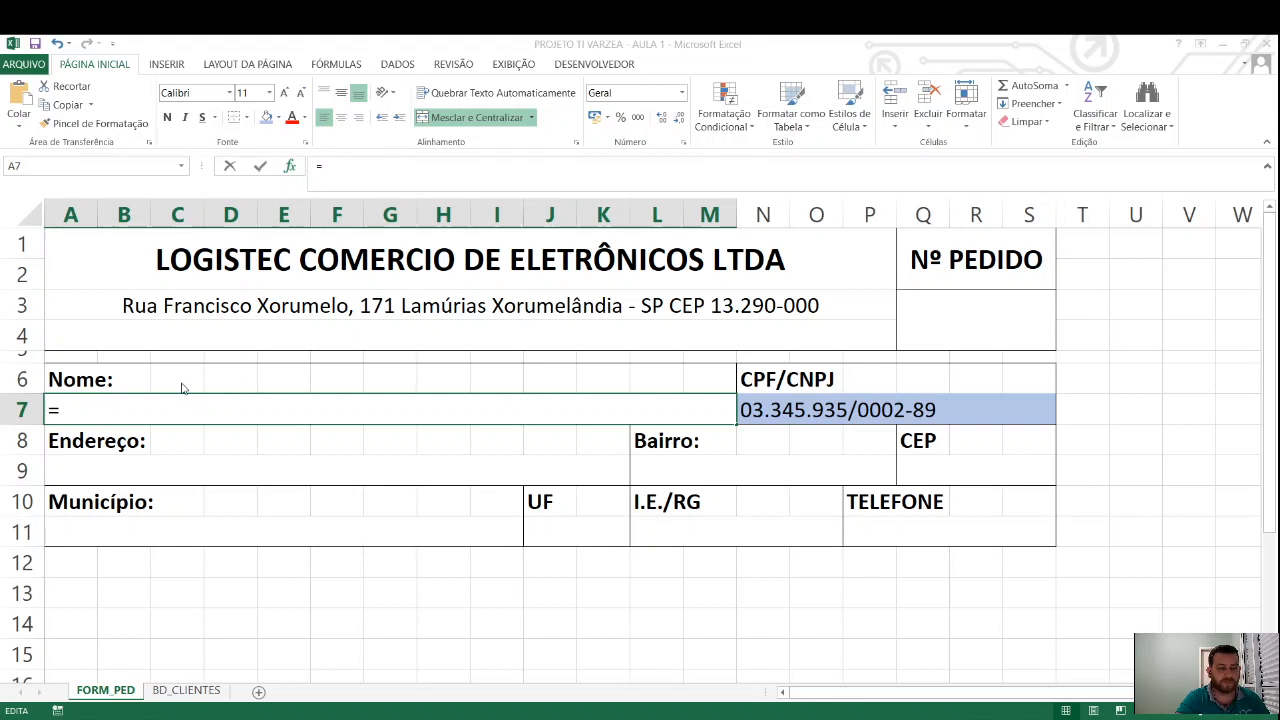
pyautogui.write('PROCV()')
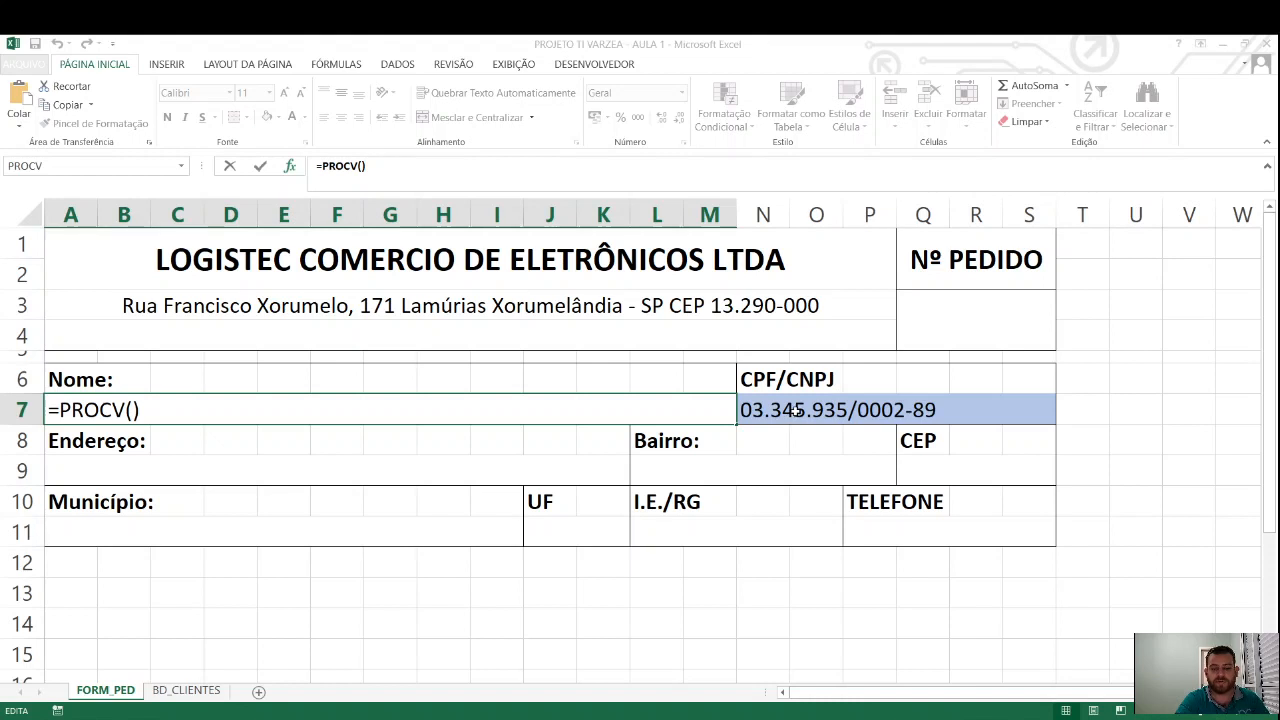
pyautogui.click(795, 412)
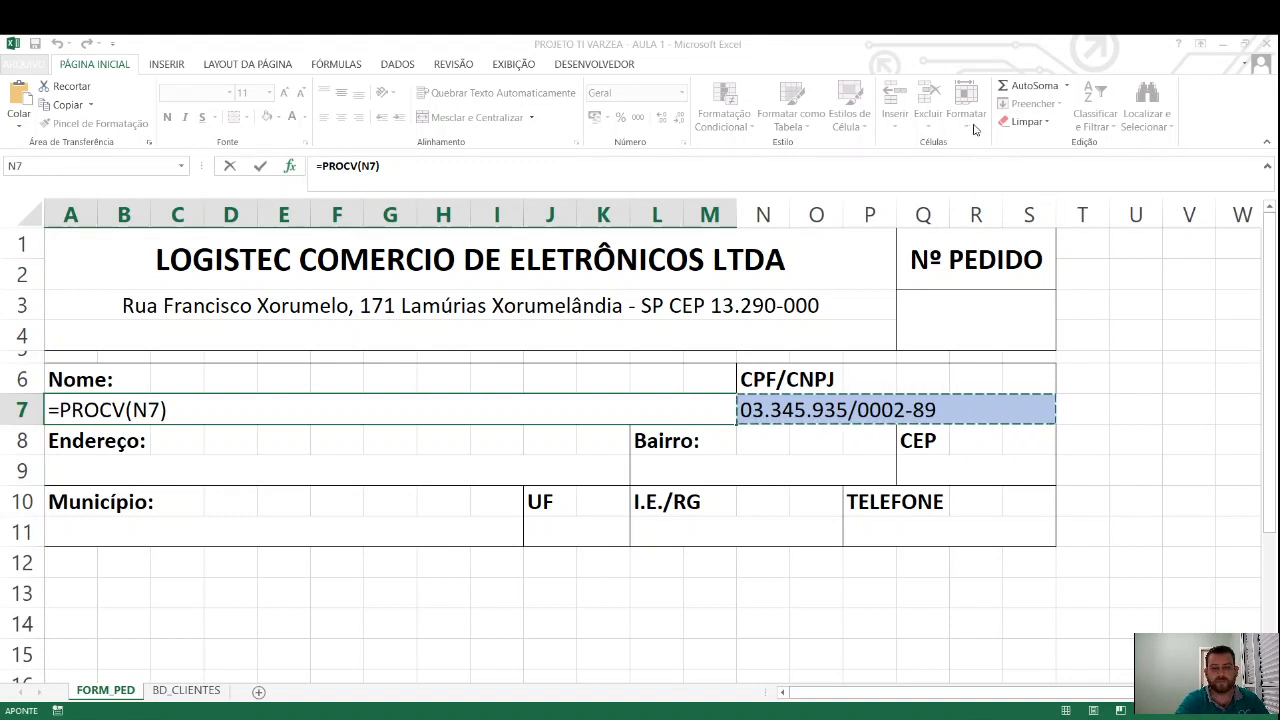
pyautogui.press('F2')
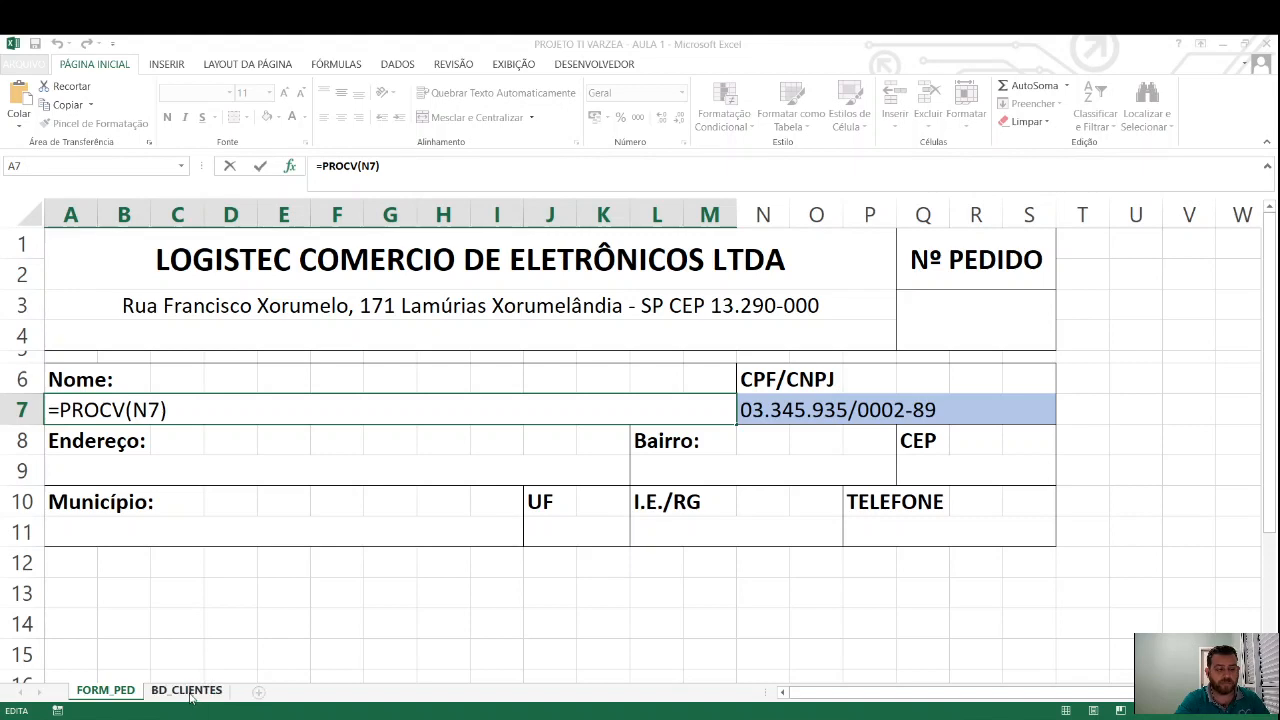
pyautogui.write(';')
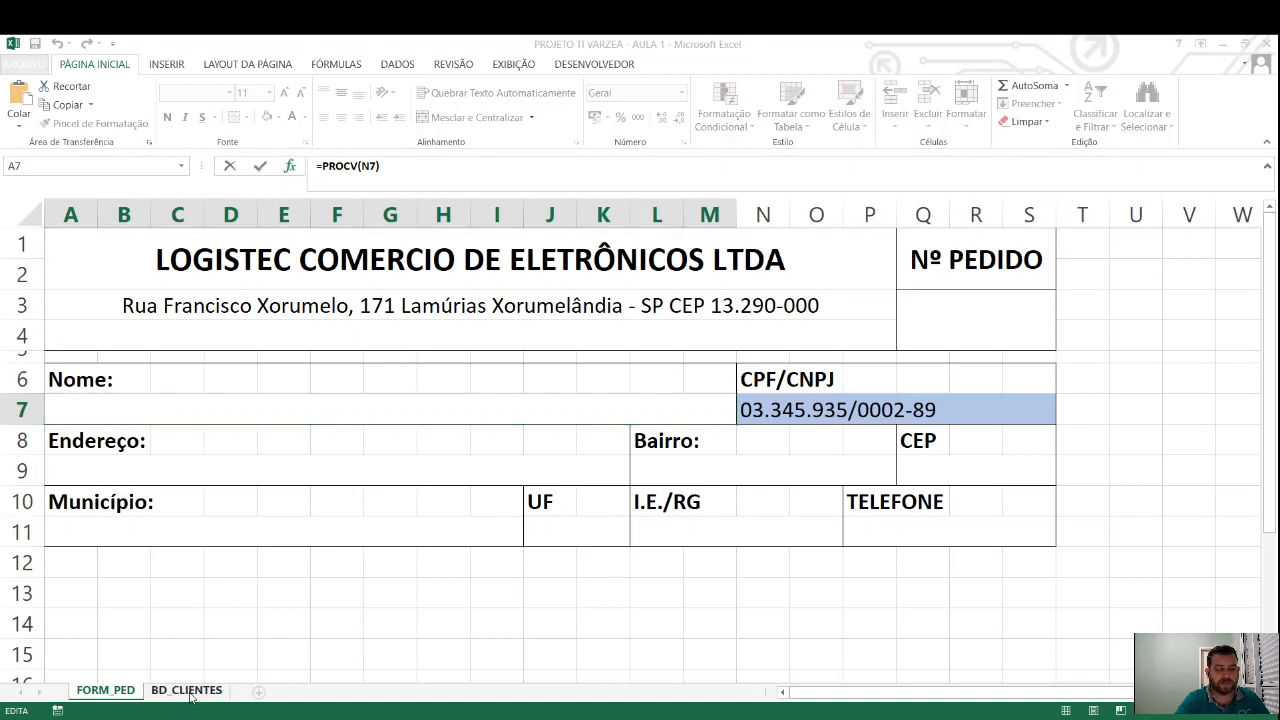
# Add the client table BD_CLIENTES!A4:P42 as the PROCV lookup range in A7, with 2 as the column index
pyautogui.click(187, 690)
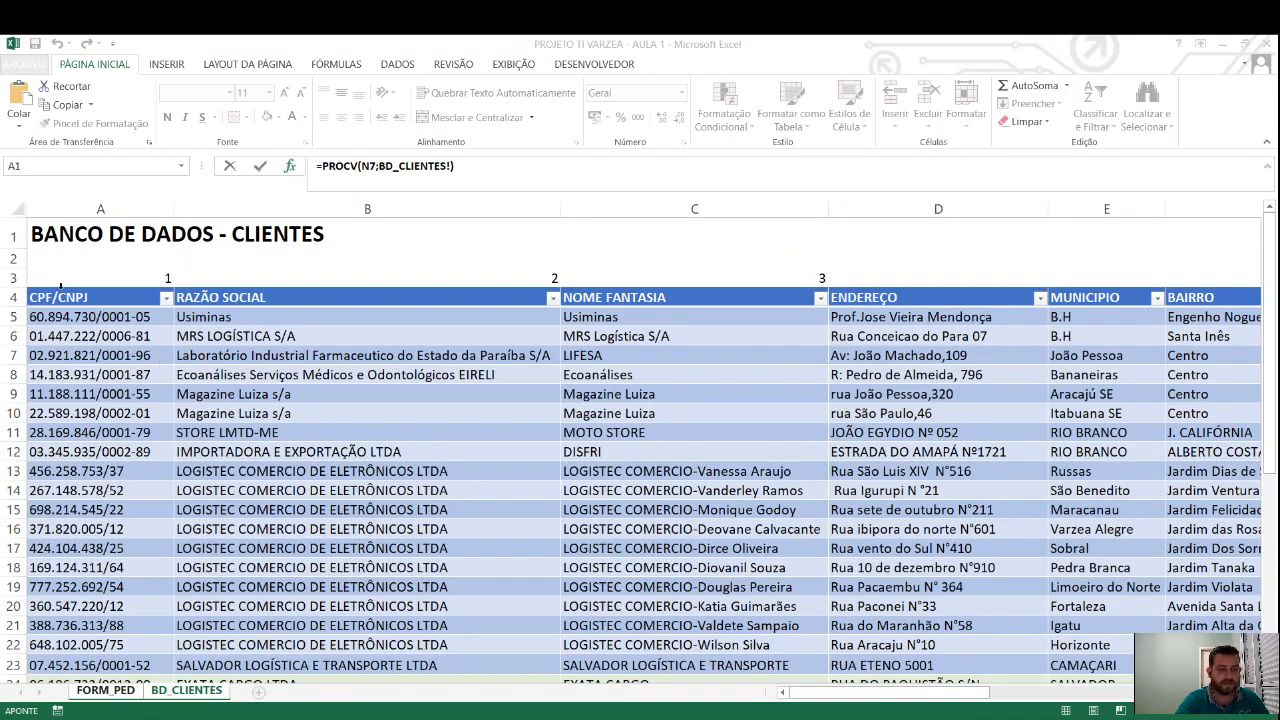
pyautogui.moveTo(81, 297); pyautogui.dragTo(1130, 662)
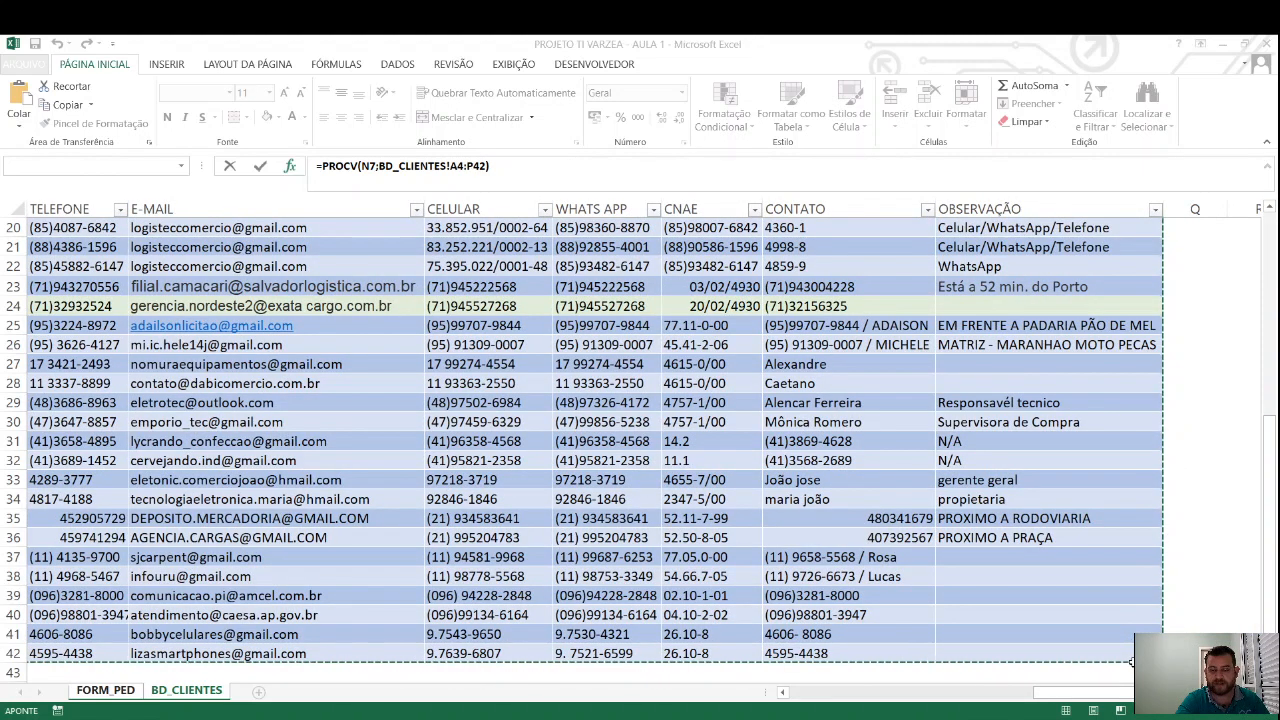
pyautogui.moveTo(1131, 661); pyautogui.dragTo(1131, 681)
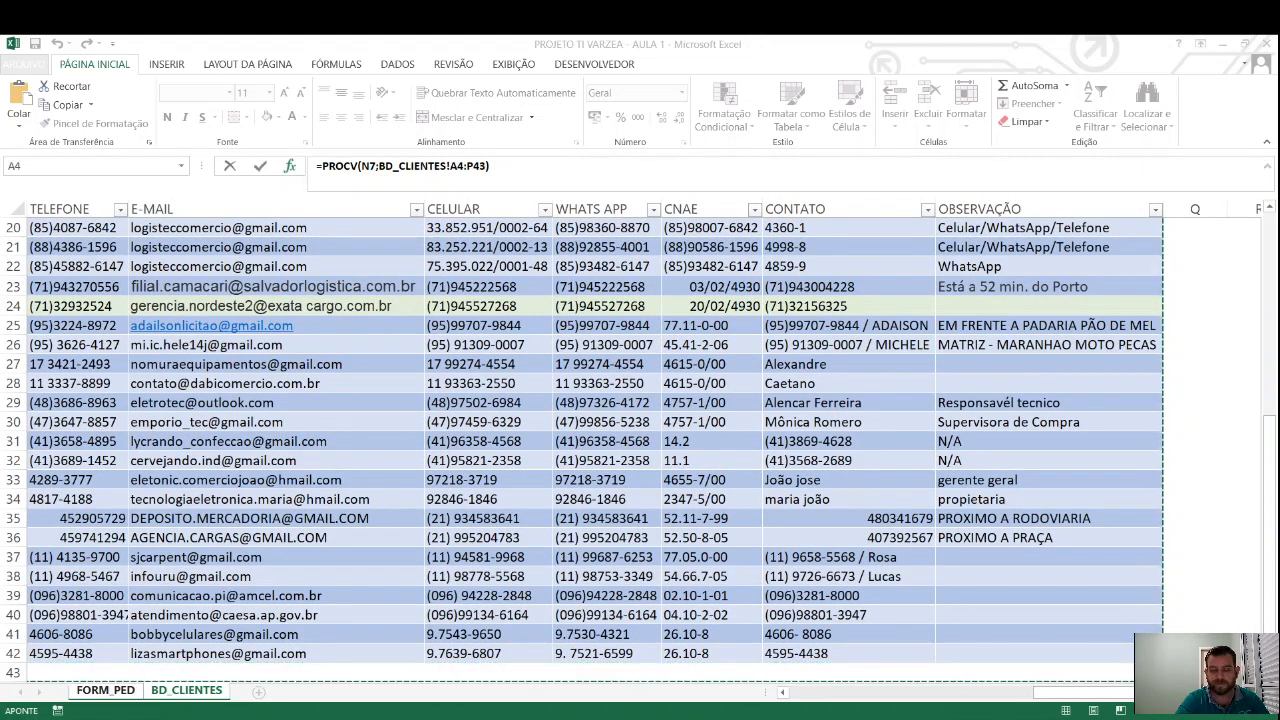
pyautogui.moveTo(1131, 681); pyautogui.dragTo(1131, 661)
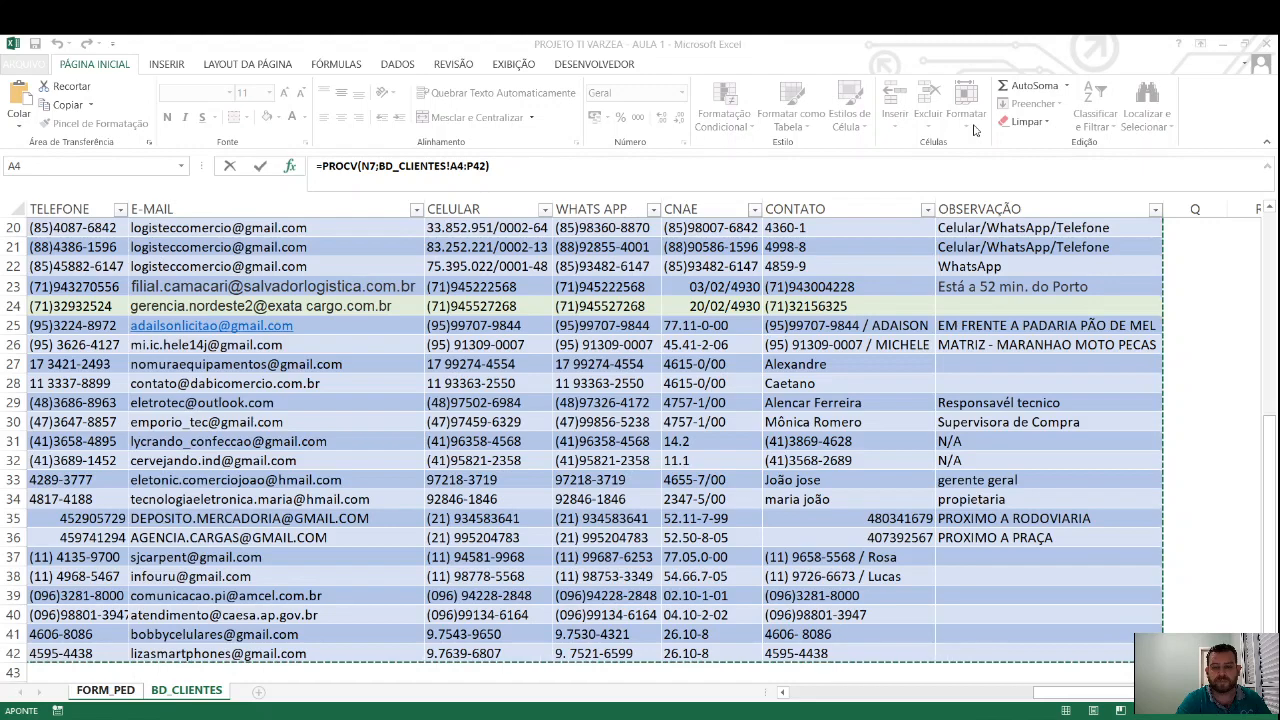
pyautogui.press('F2')
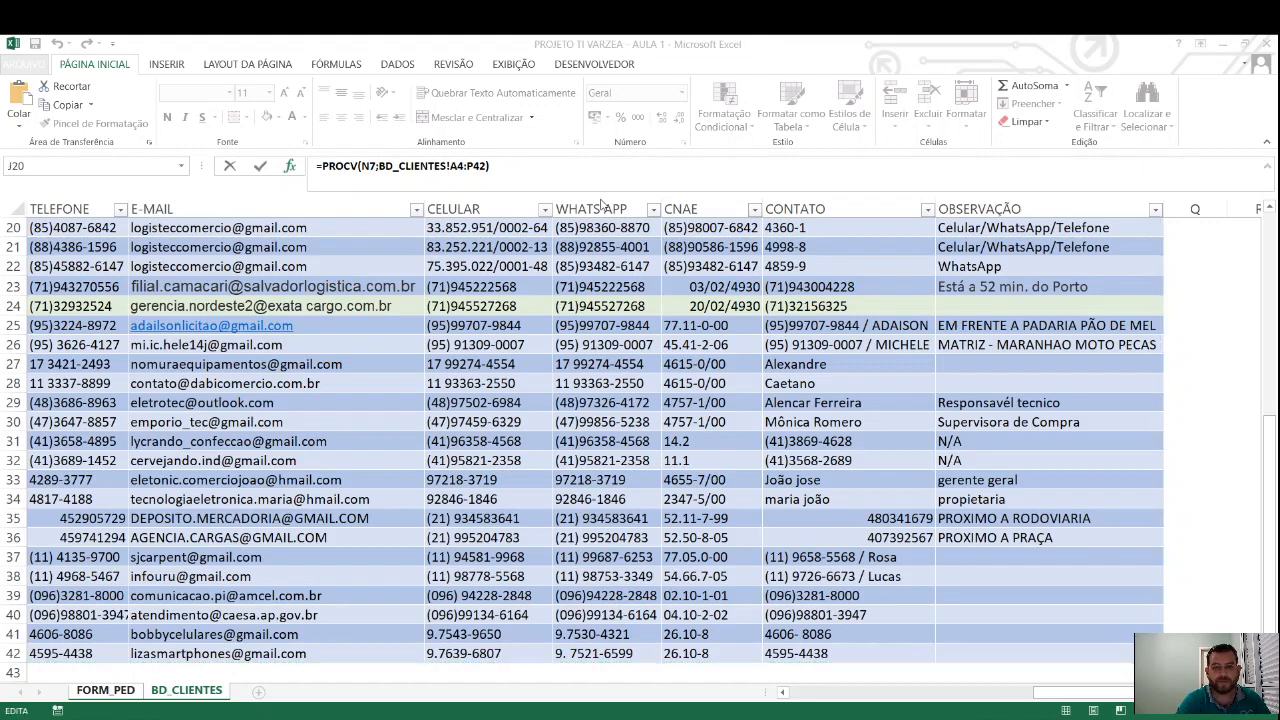
pyautogui.hotkey('ctrl', 'pageup')
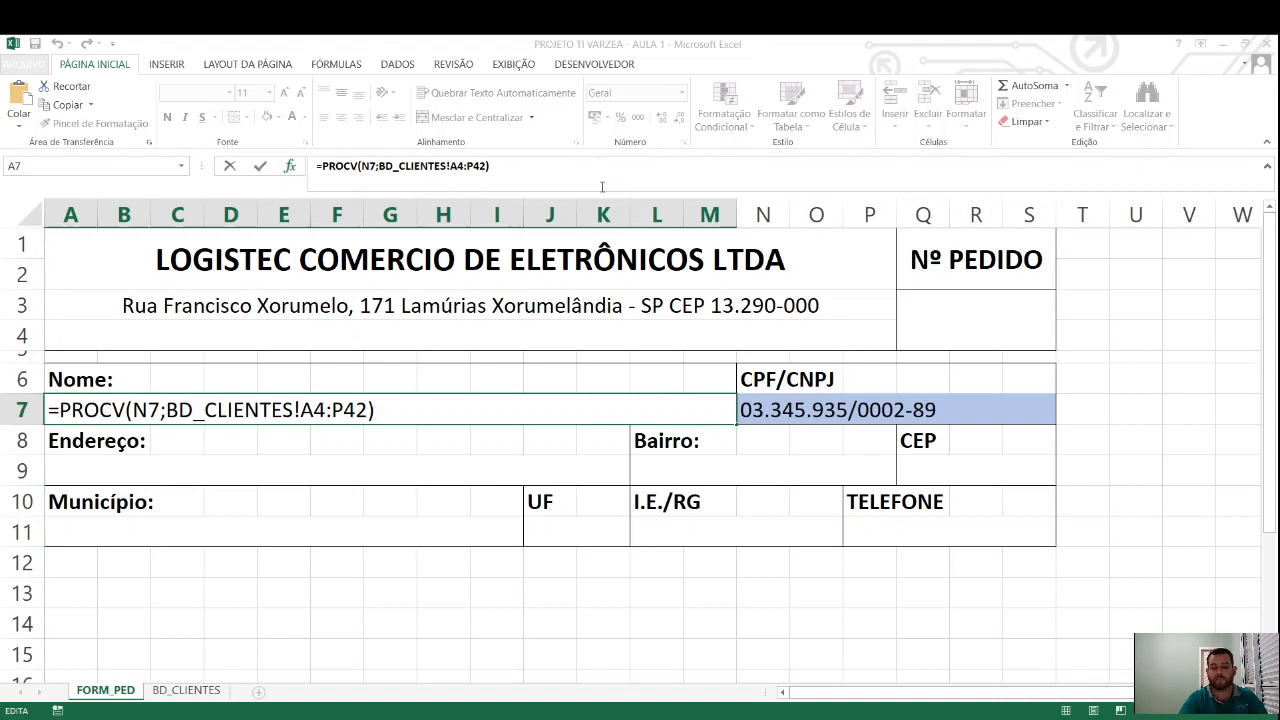
pyautogui.write(';2')
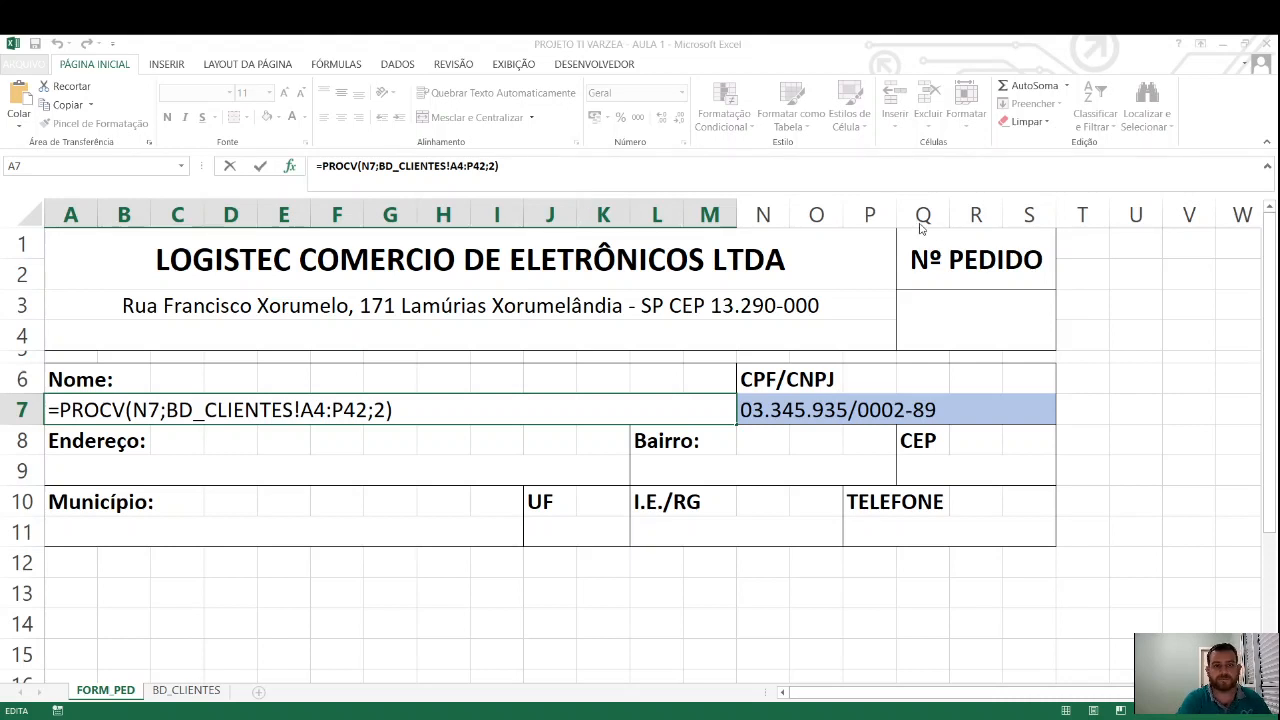
pyautogui.write(';0')
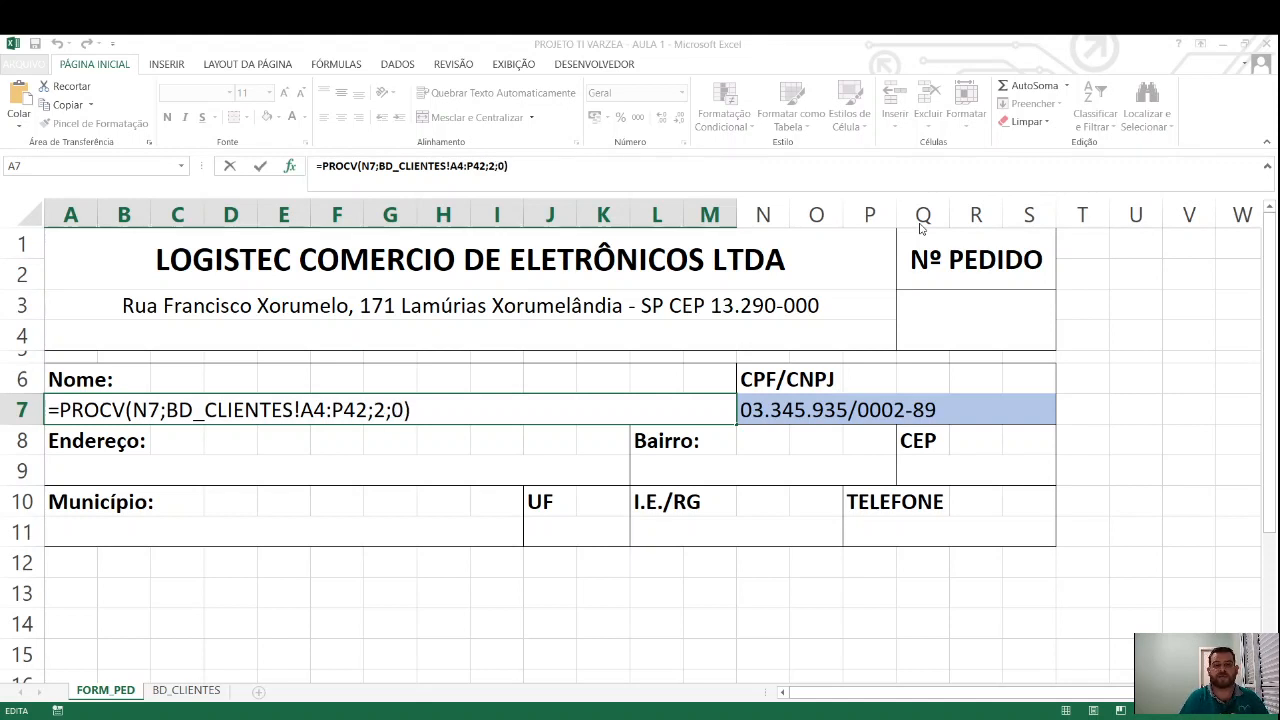
pyautogui.press('BackSpace')
pyautogui.press('BackSpace')
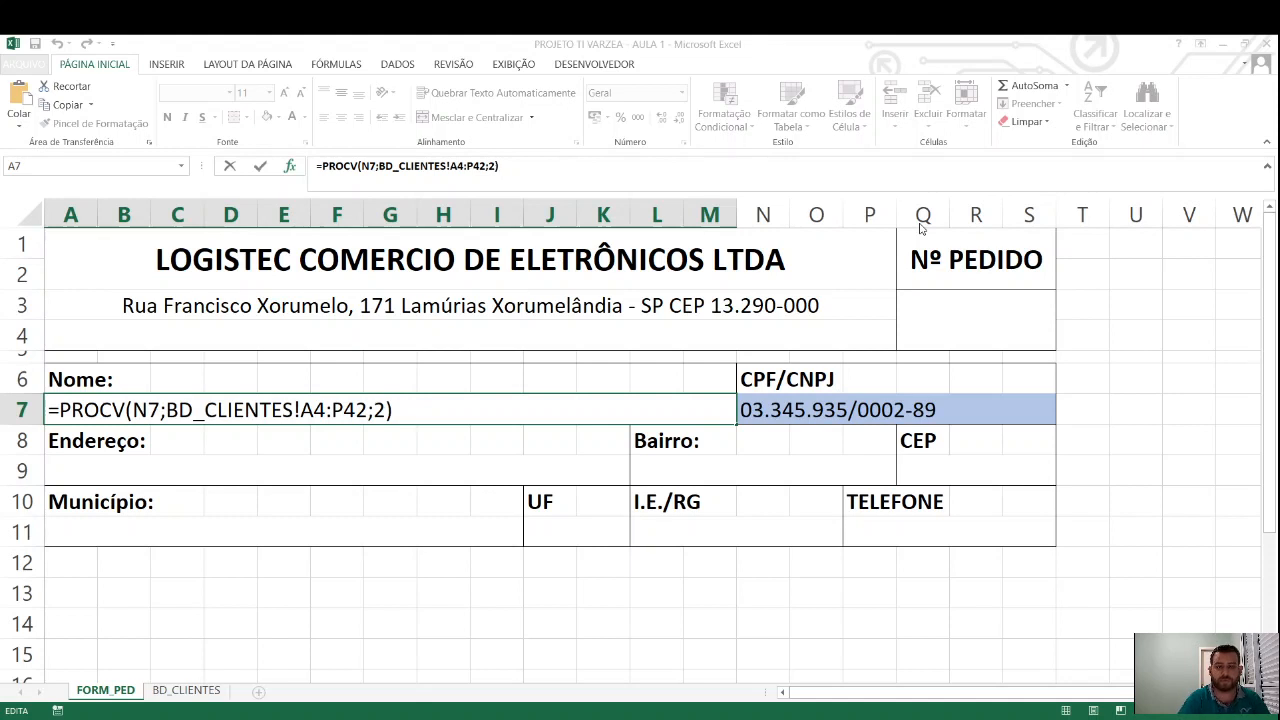
pyautogui.write(';1')
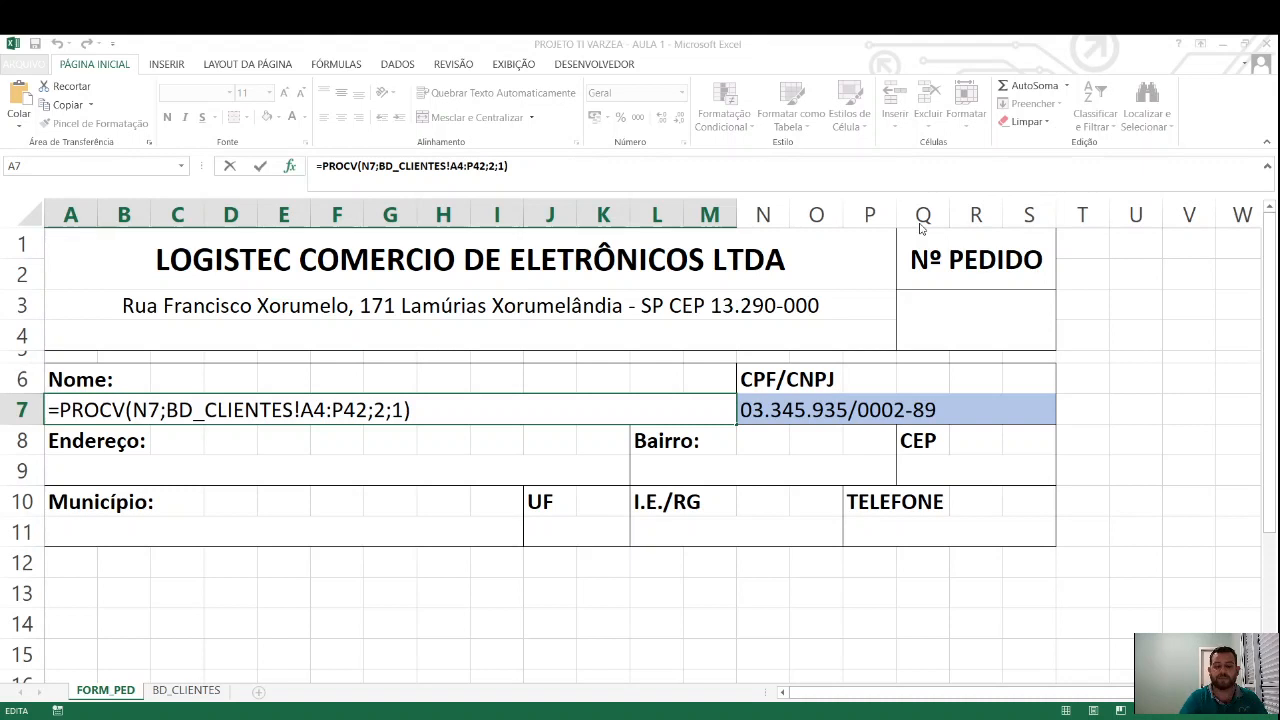
pyautogui.press('BackSpace')
pyautogui.press('BackSpace')
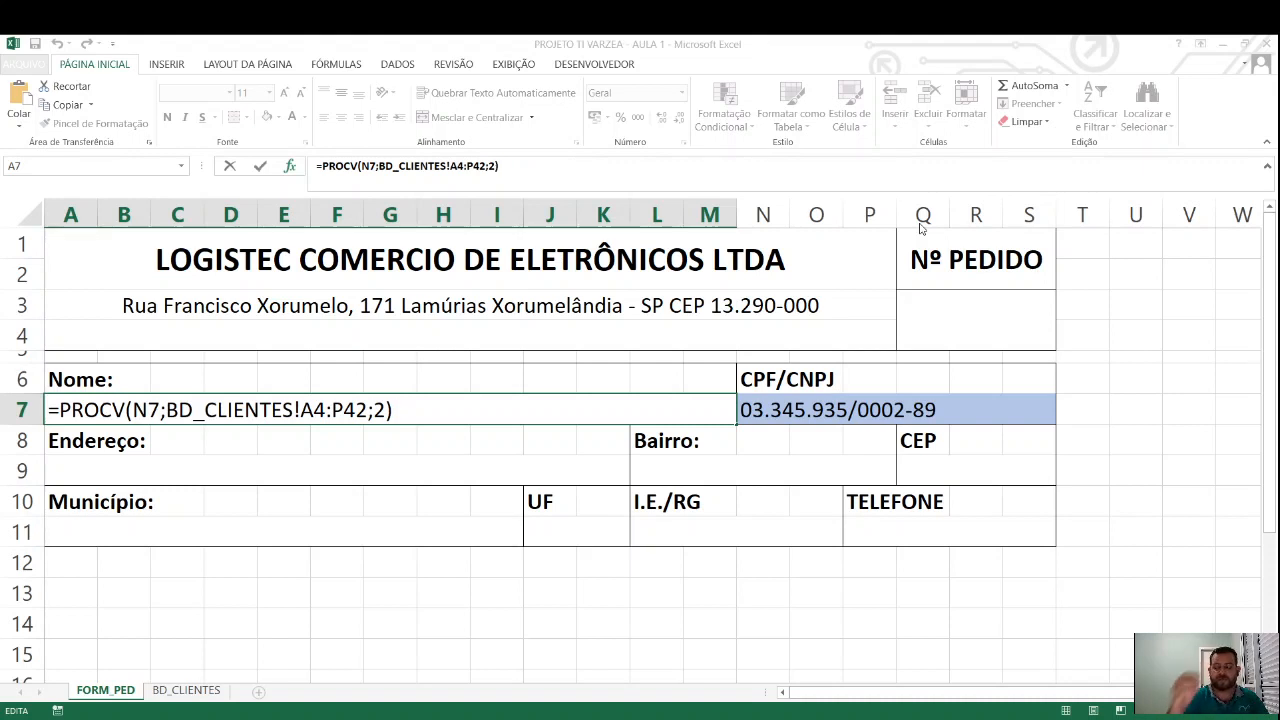
# Complete the PROCV formula in A7 with 0 as the exact-match argument
pyautogui.write(';0')
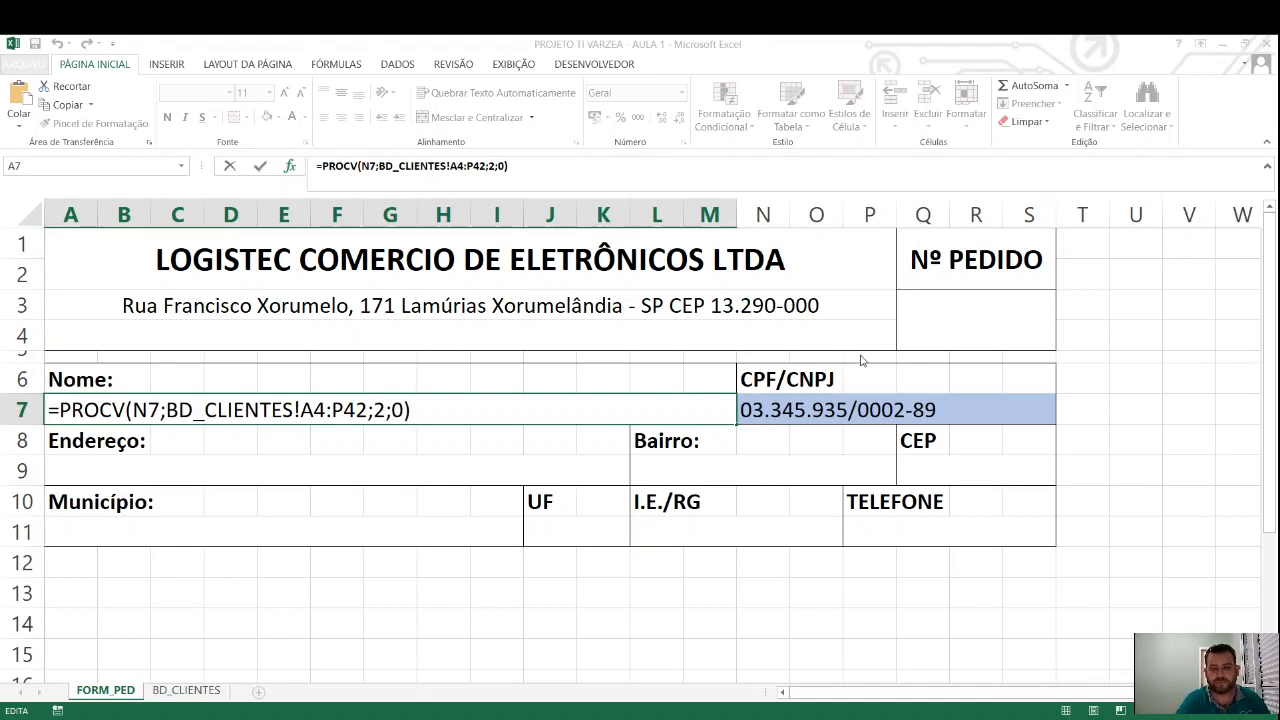
pyautogui.hotkey('ctrl', 'Return')
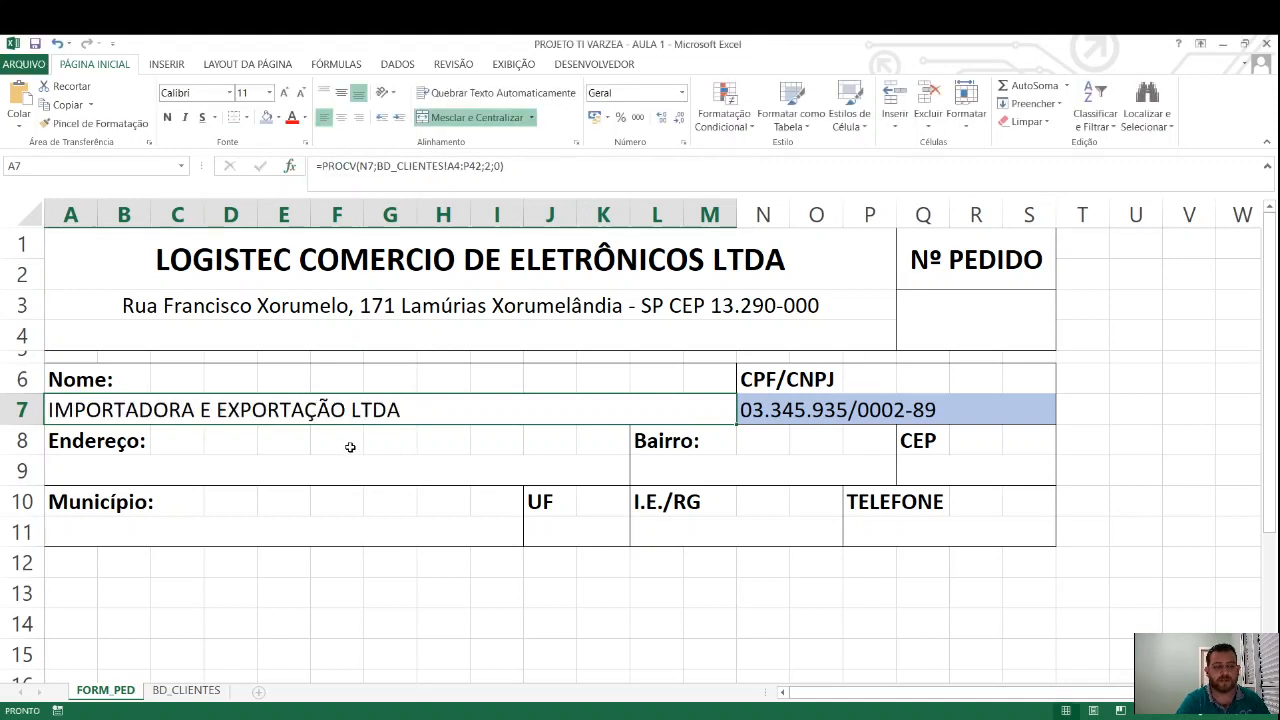
# Copy the CPF/CNPJ number of the STORE LMTD-ME record from cell A11 on the BD_CLIENTES sheet
pyautogui.click(180, 700)
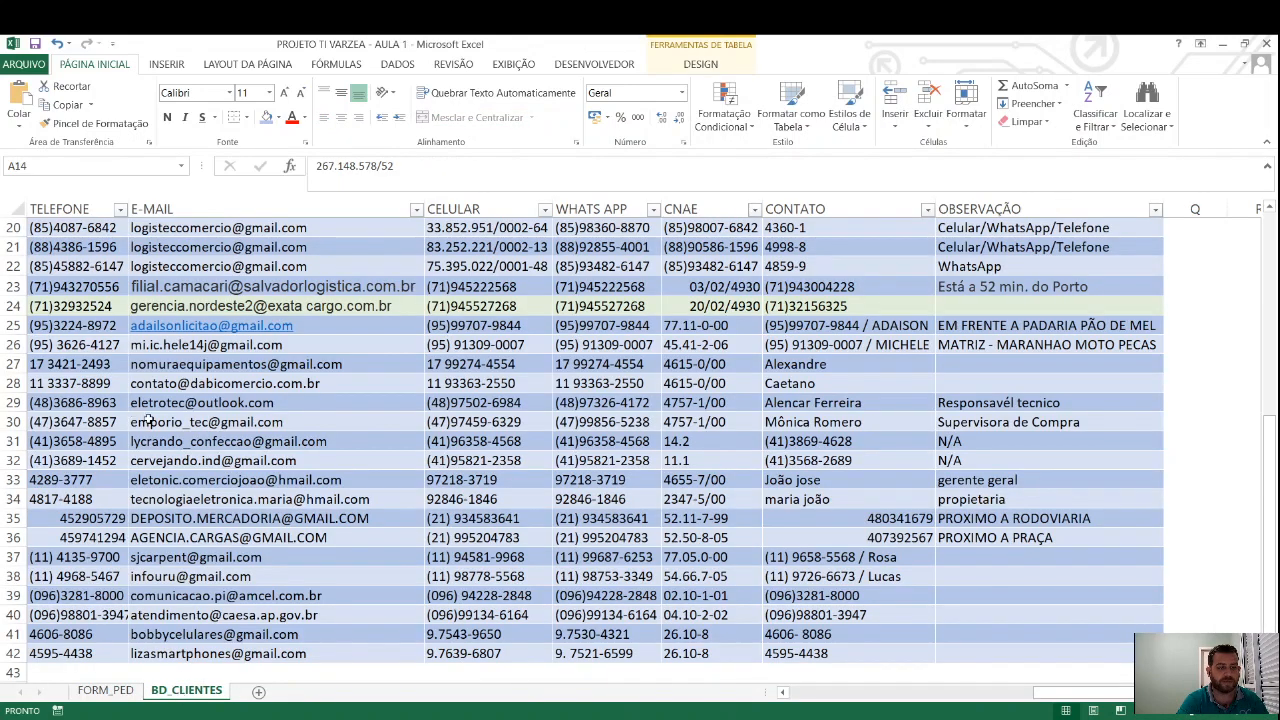
pyautogui.scroll(7, 150, 430)
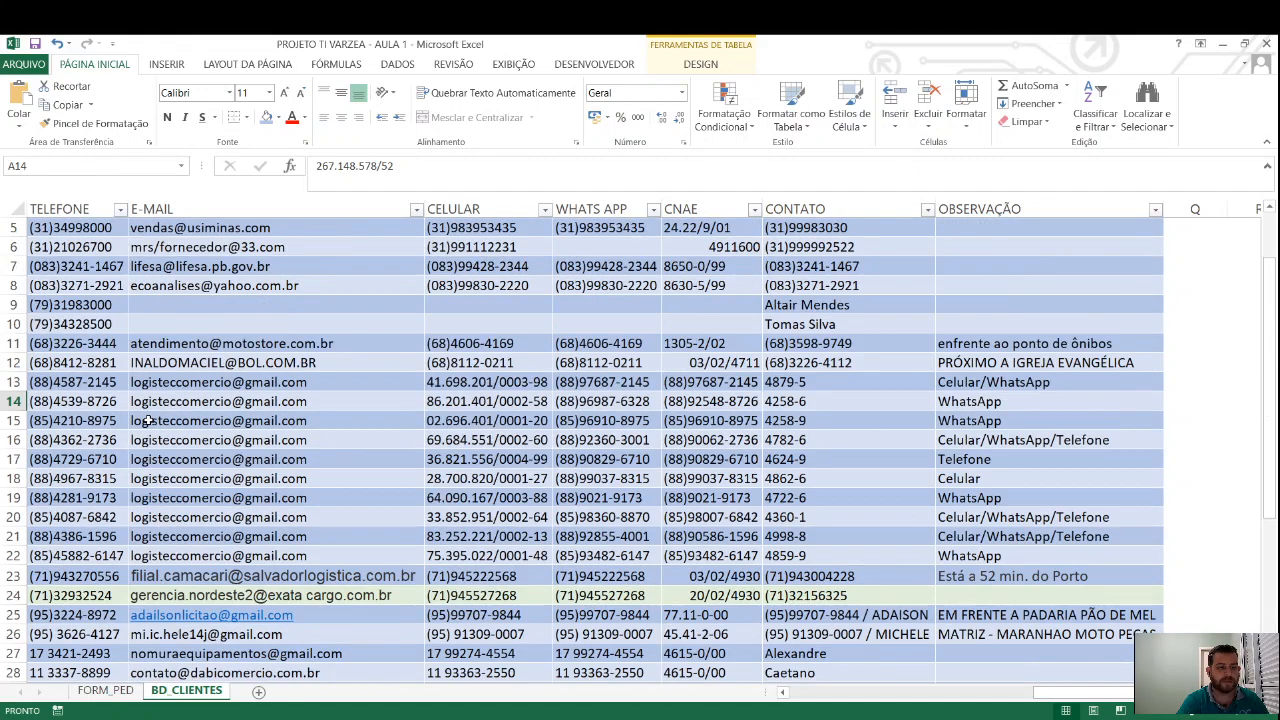
pyautogui.moveTo(1038, 697); pyautogui.dragTo(796, 697)
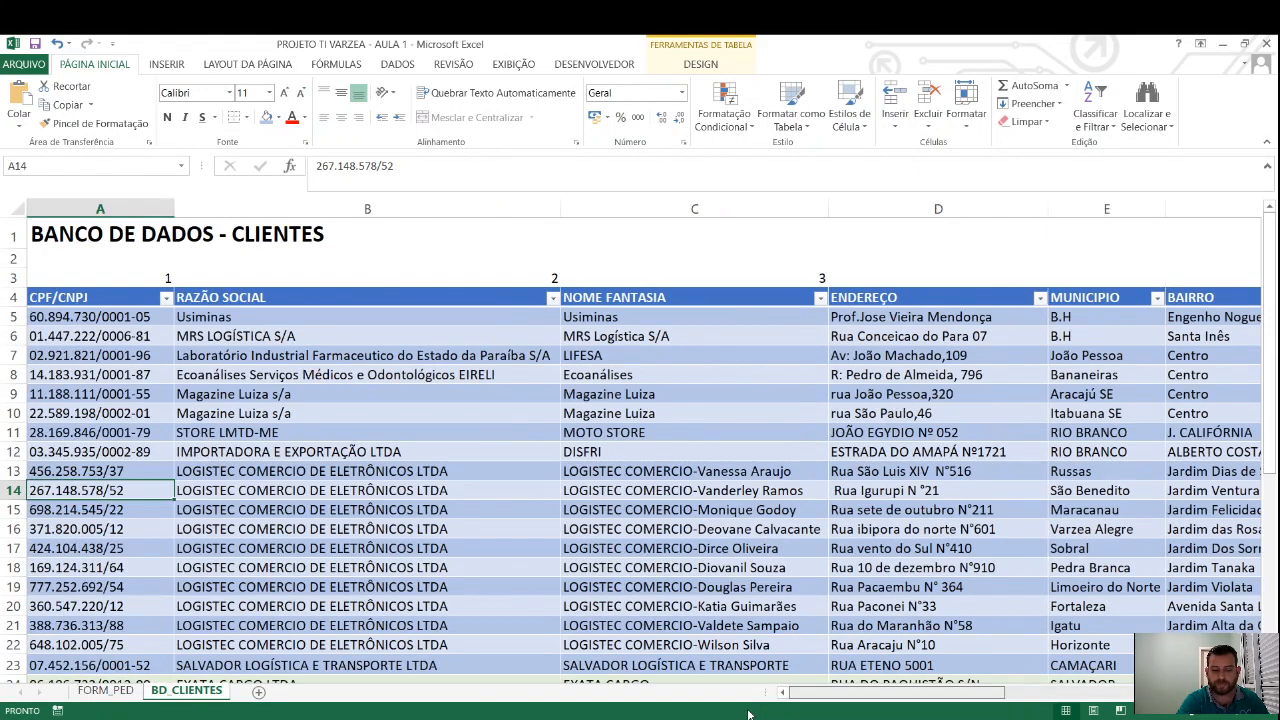
pyautogui.click(110, 450)
pyautogui.click(123, 432)
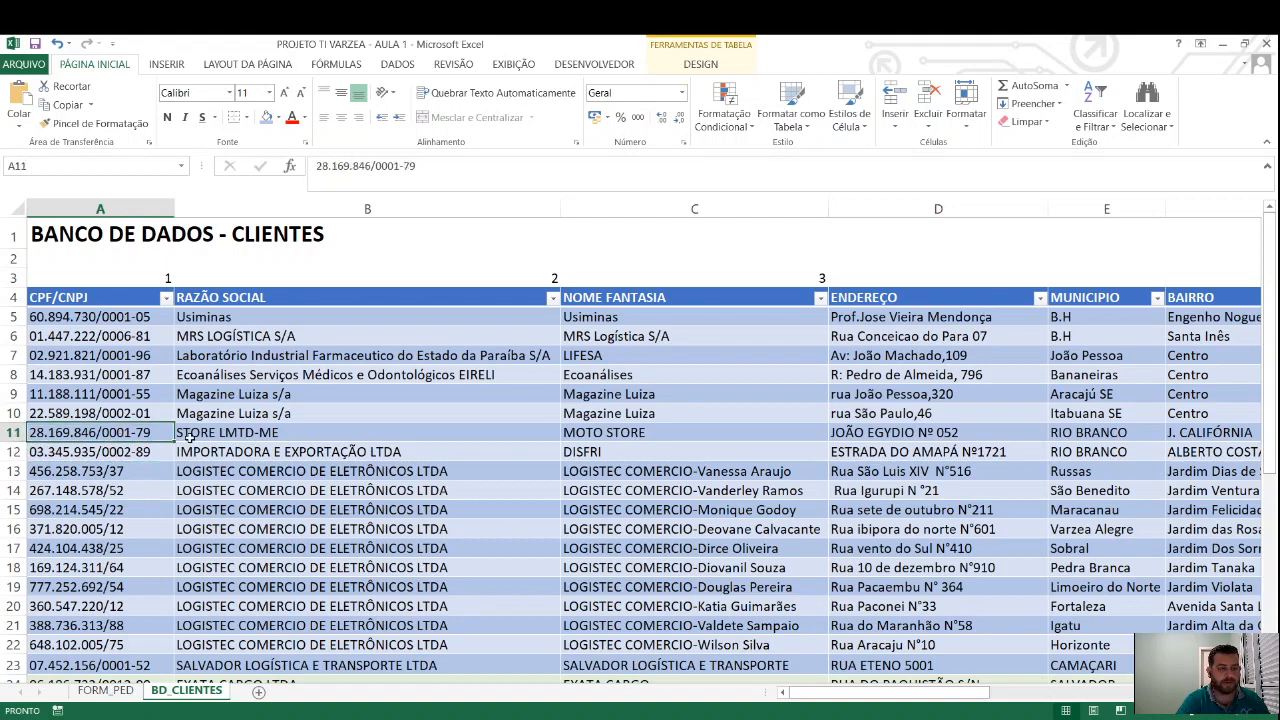
pyautogui.doubleClick(144, 432)
pyautogui.moveTo(152, 432); pyautogui.dragTo(28, 432)
pyautogui.hotkey('ctrl', 'c')
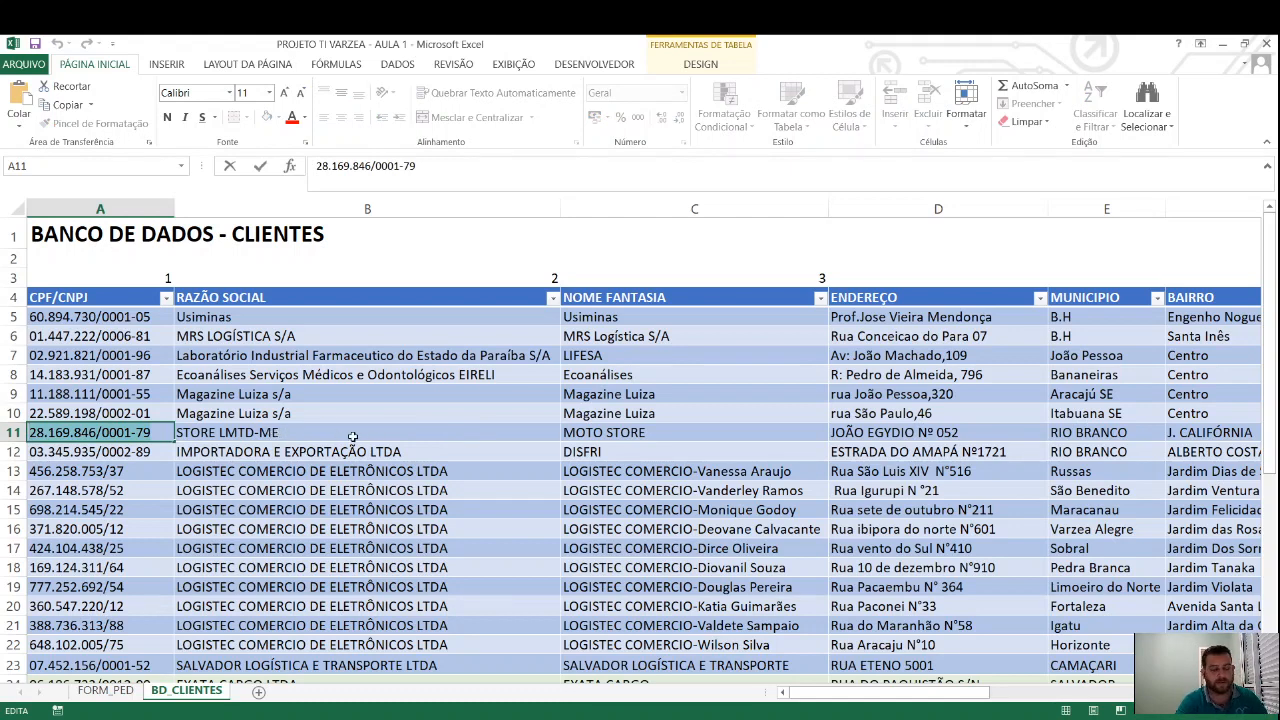
pyautogui.click(137, 474)
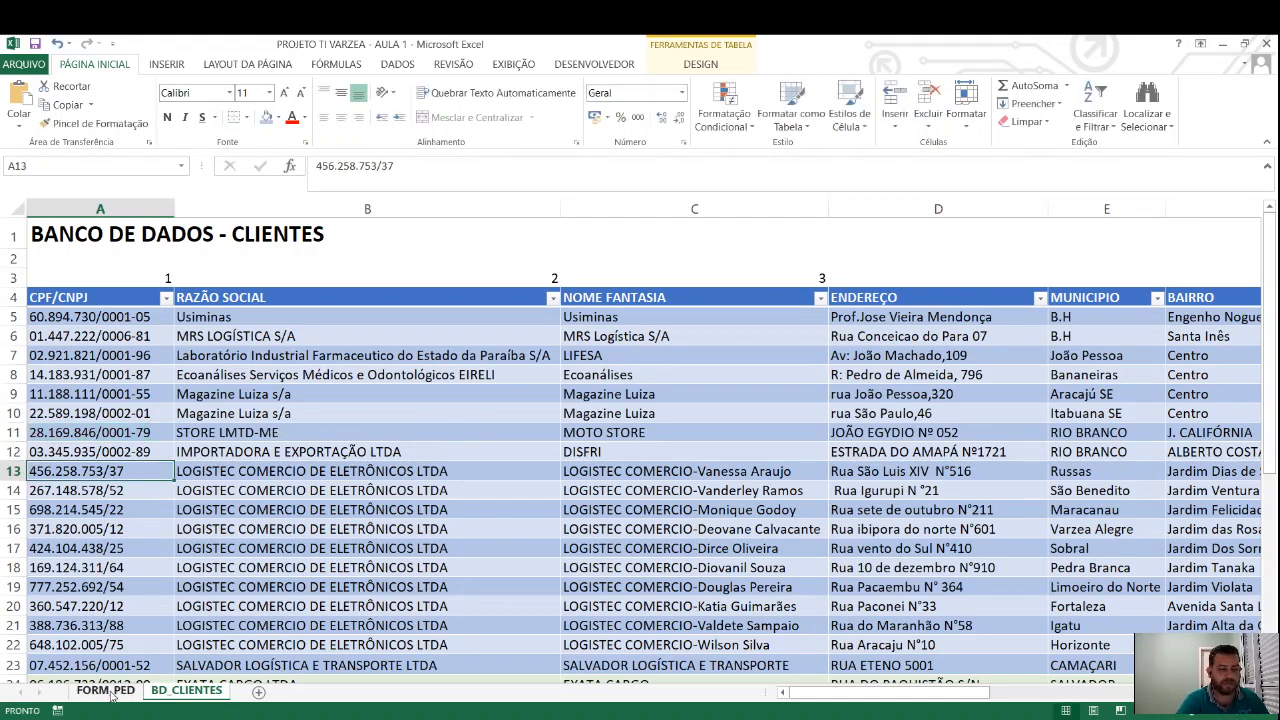
# Replace the CPF/CNPJ number in cell N7 of FORM_PED with the copied number to test the Nome lookup
pyautogui.click(108, 691)
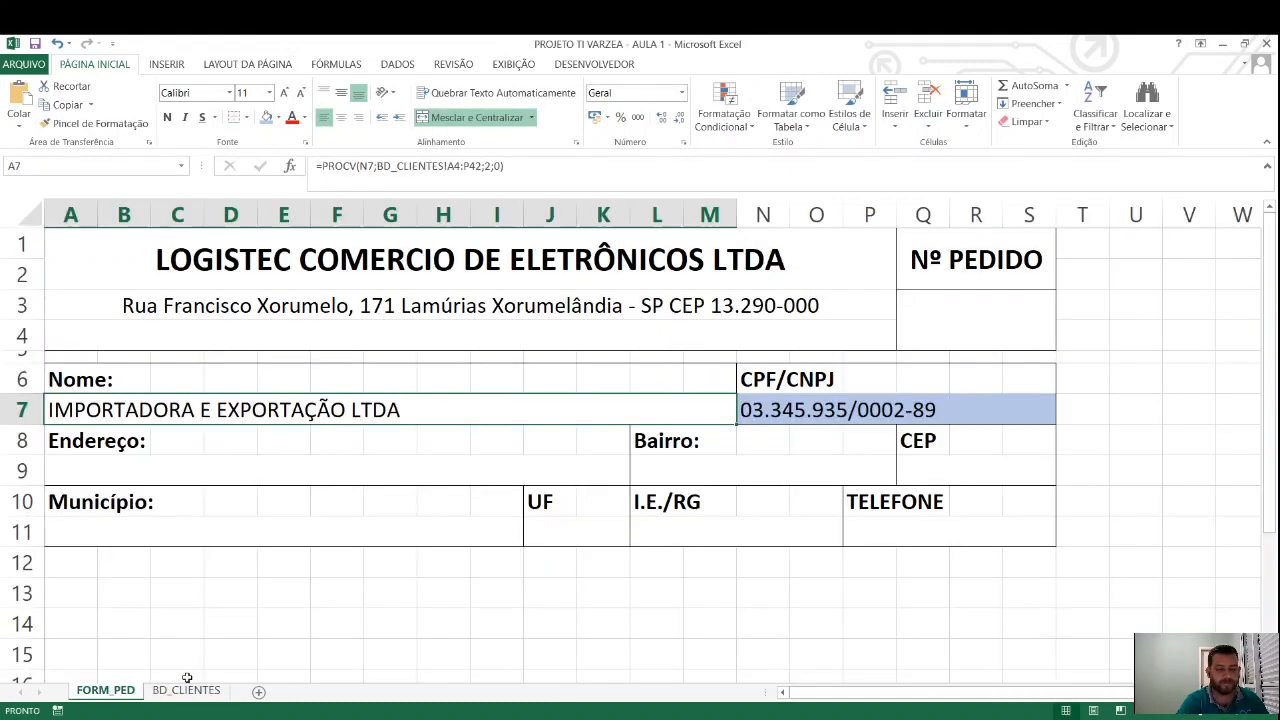
pyautogui.doubleClick(850, 410)
pyautogui.moveTo(936, 410); pyautogui.dragTo(678, 401)
pyautogui.press('Delete')
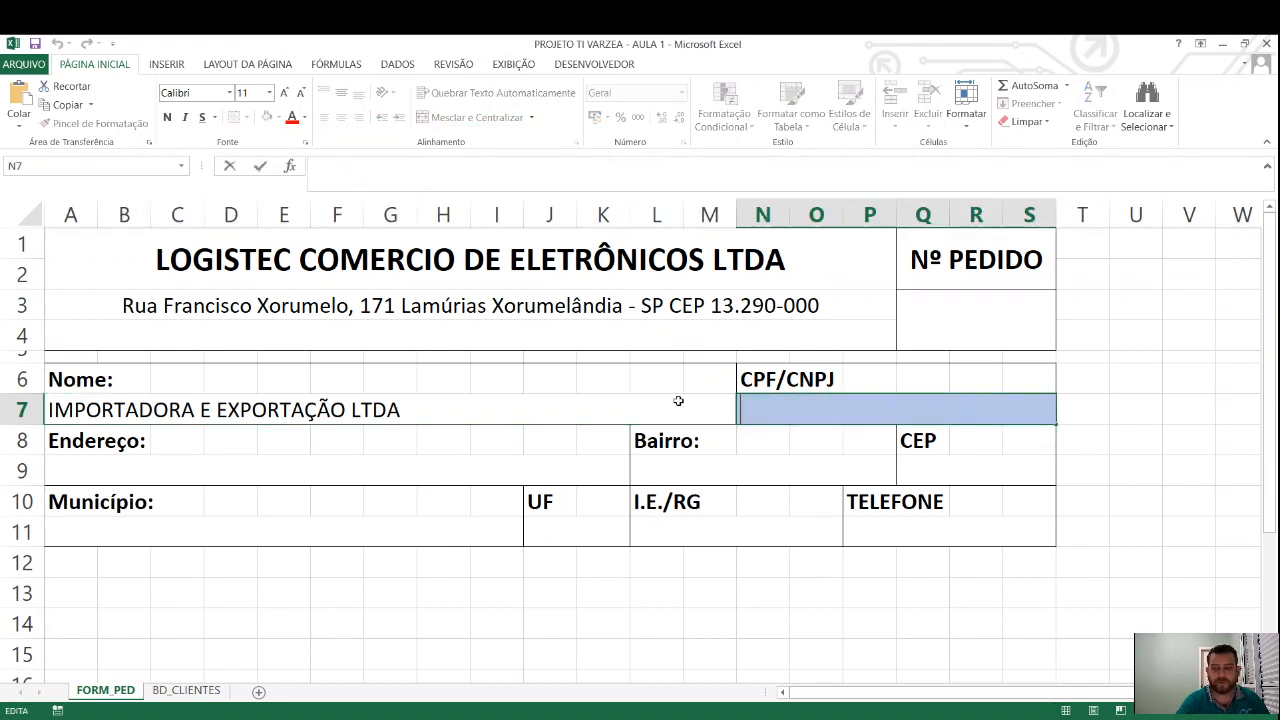
pyautogui.hotkey('ctrl', 'v')
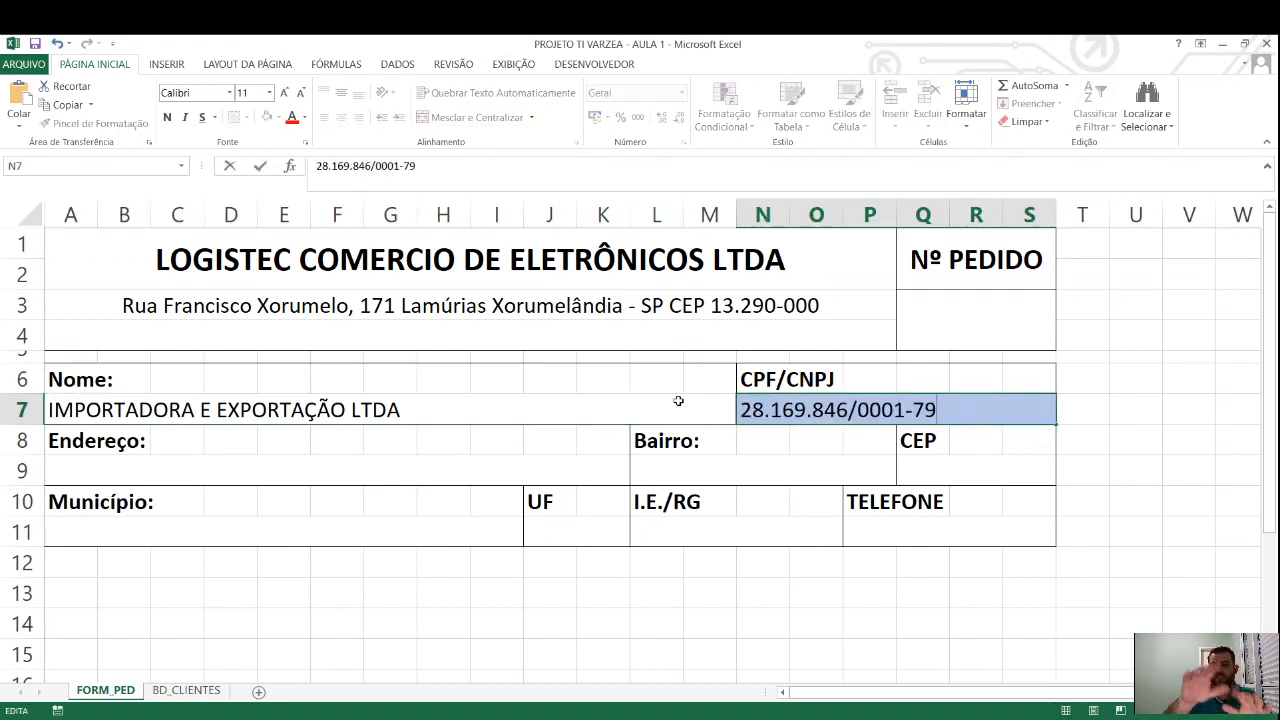
pyautogui.press('Return')
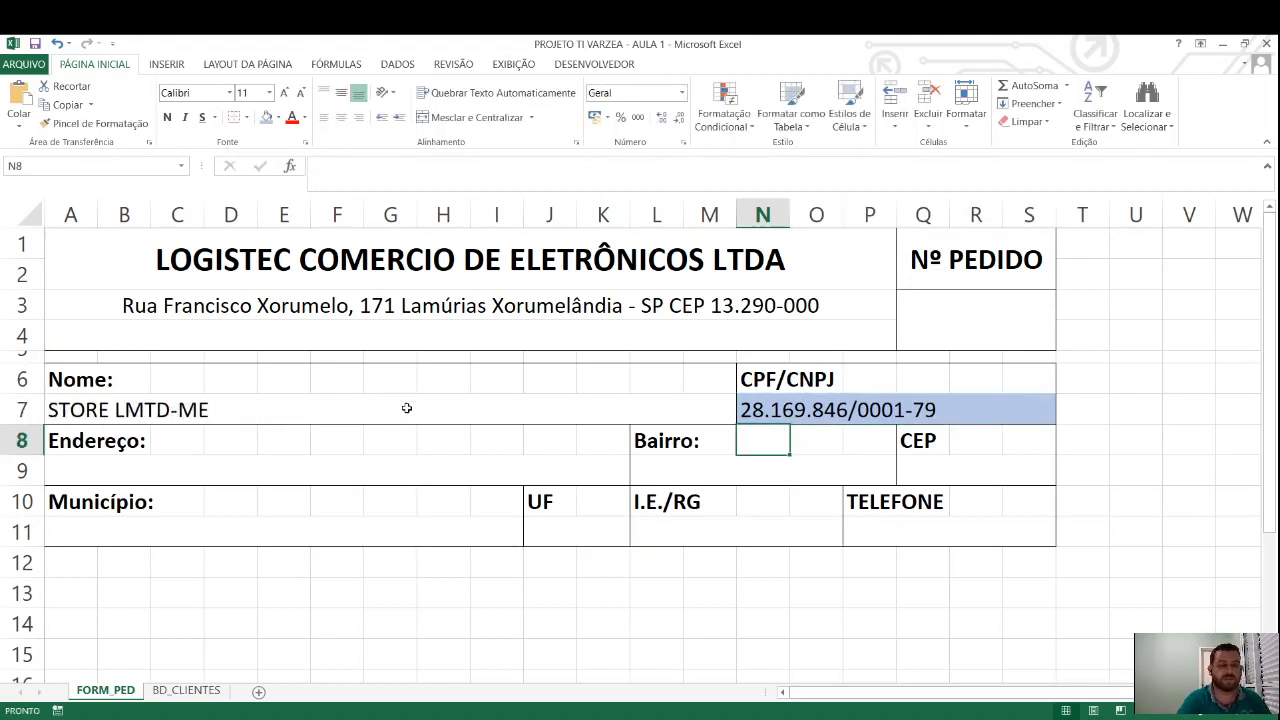
# Examine the Nome formula in A7 and the Endereço, Bairro, CEP, Município, UF, I.E./RG and TELEFONE entry cells
pyautogui.click(181, 419)
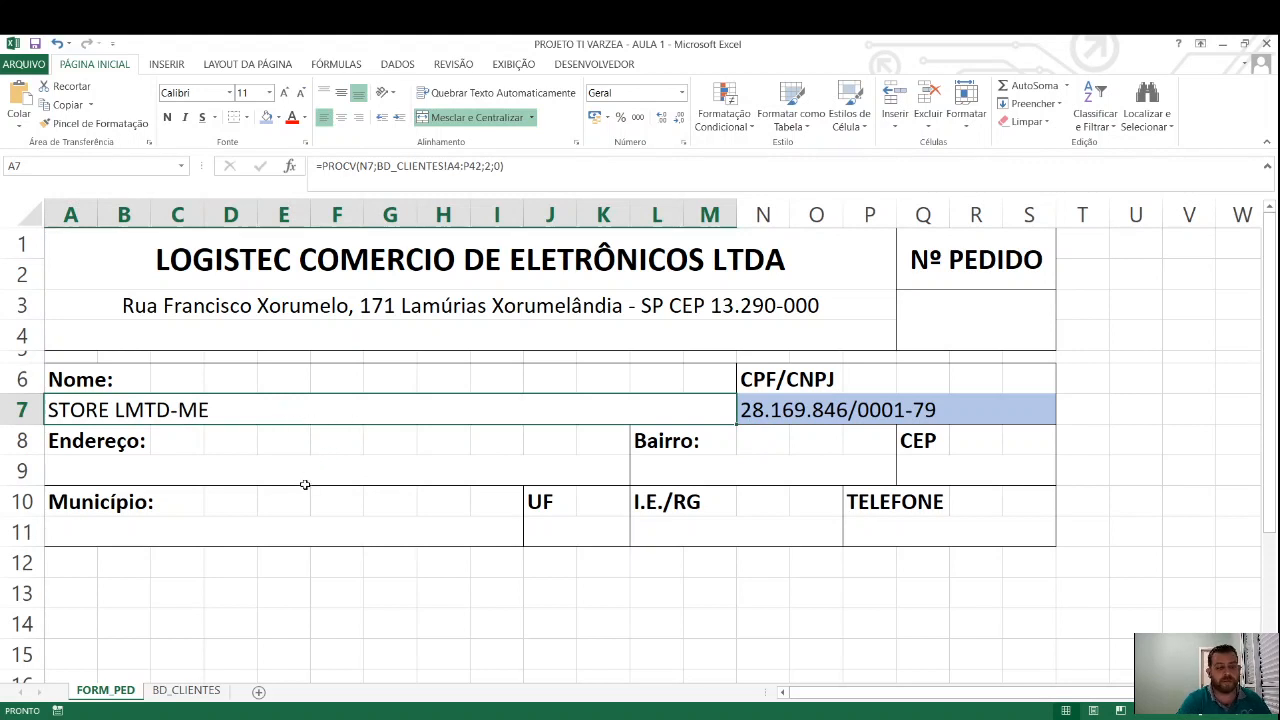
pyautogui.click(214, 476)
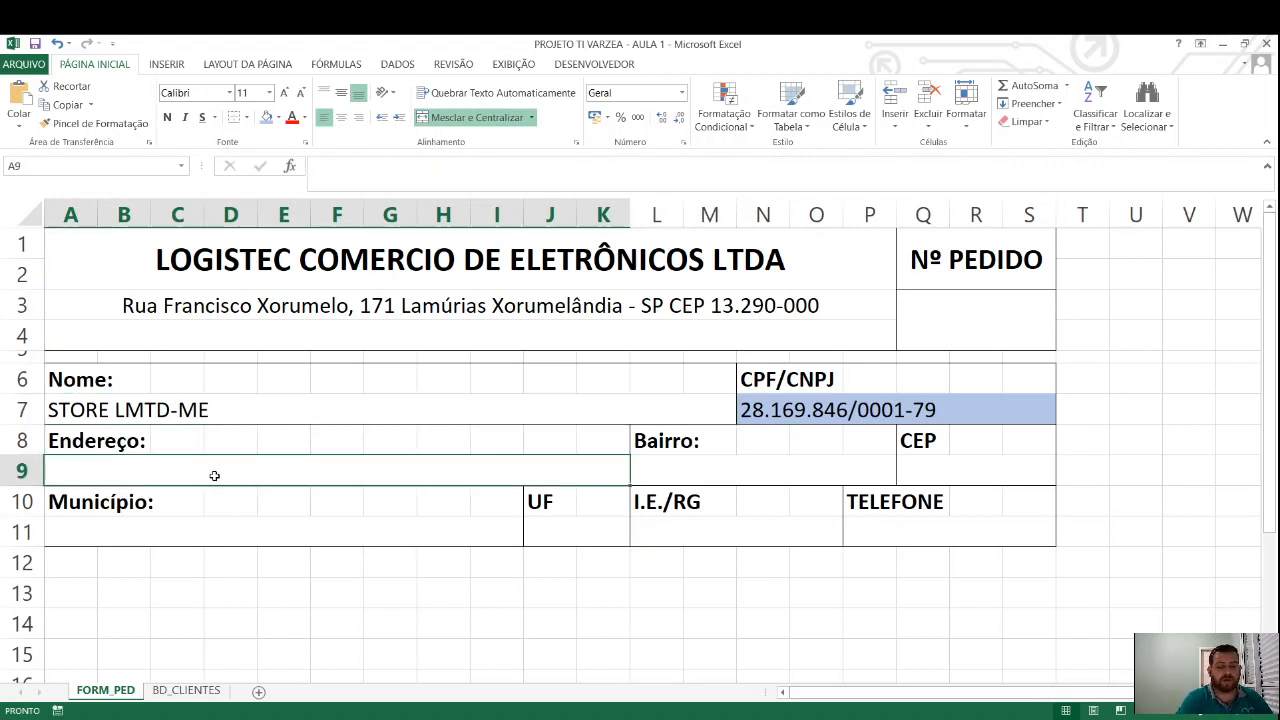
pyautogui.click(716, 477)
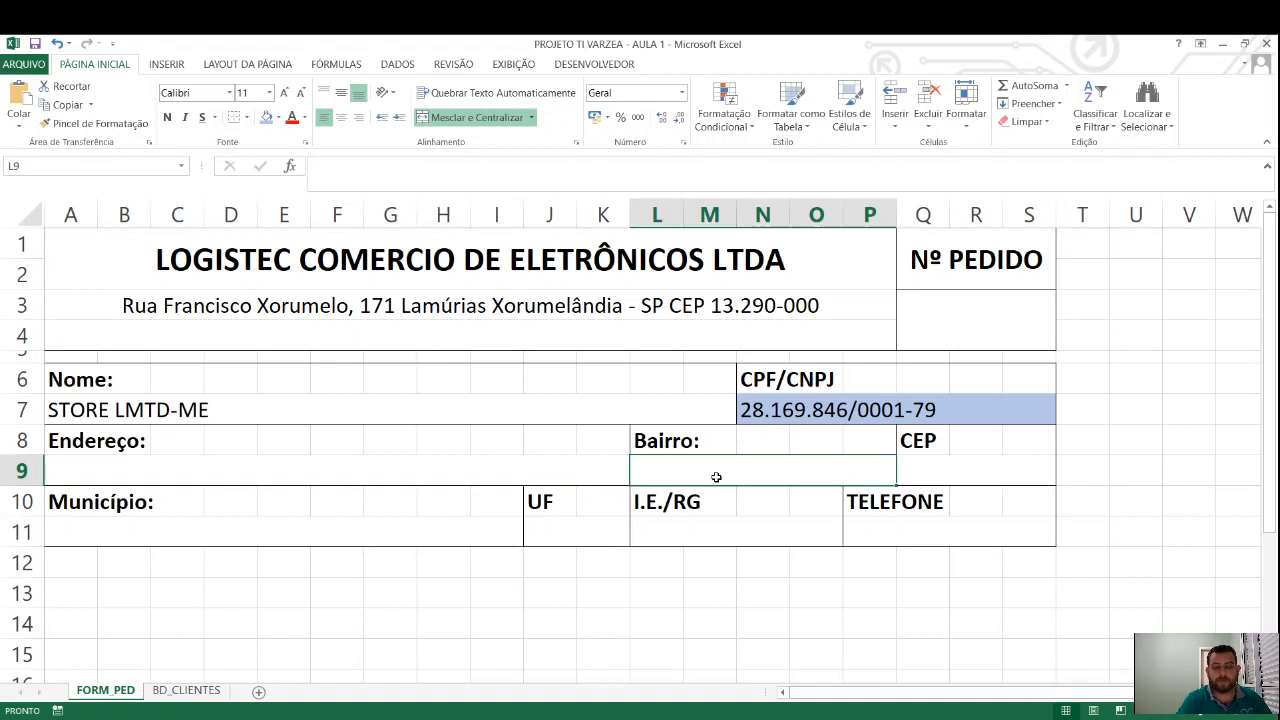
pyautogui.click(951, 473)
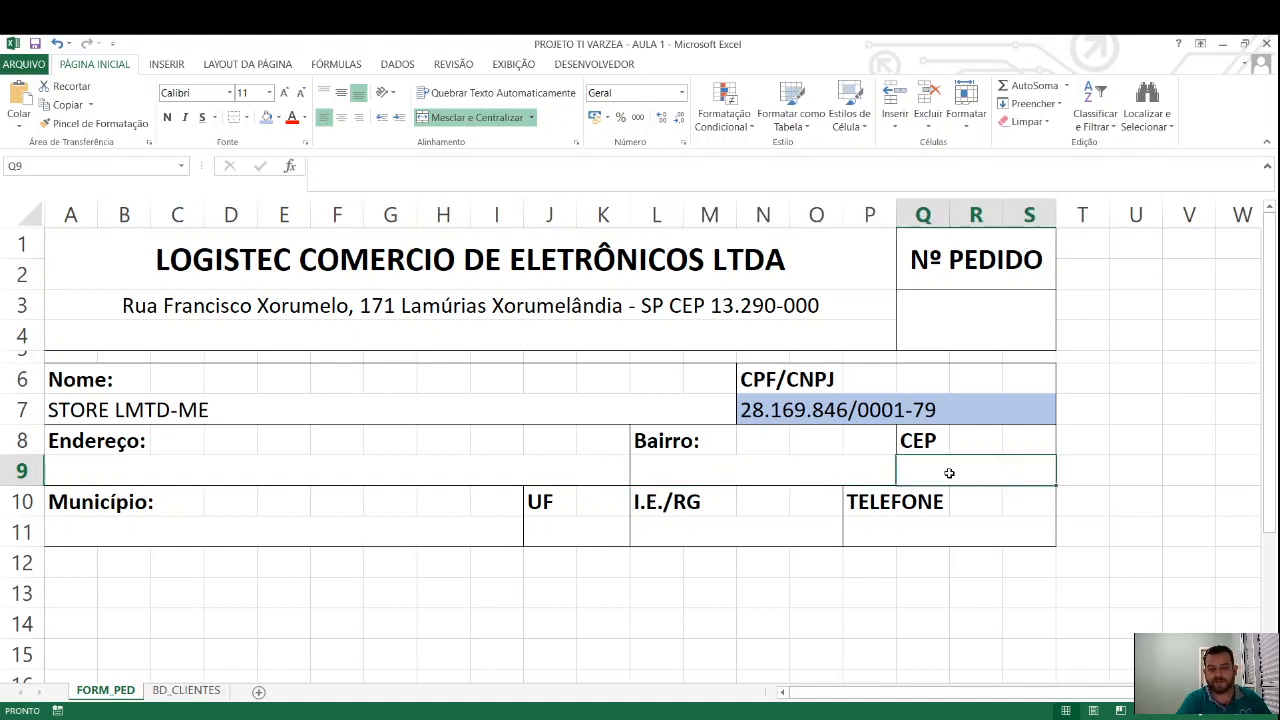
pyautogui.click(245, 533)
pyautogui.click(590, 533)
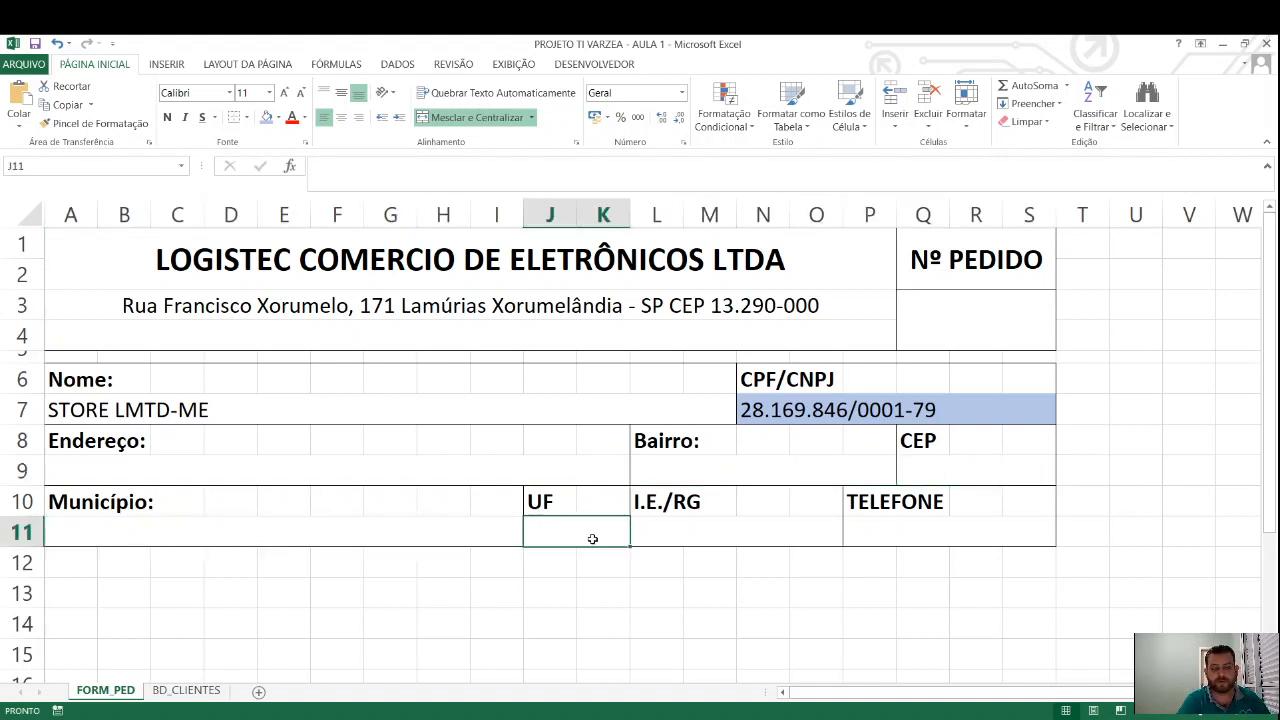
pyautogui.click(729, 535)
pyautogui.click(945, 537)
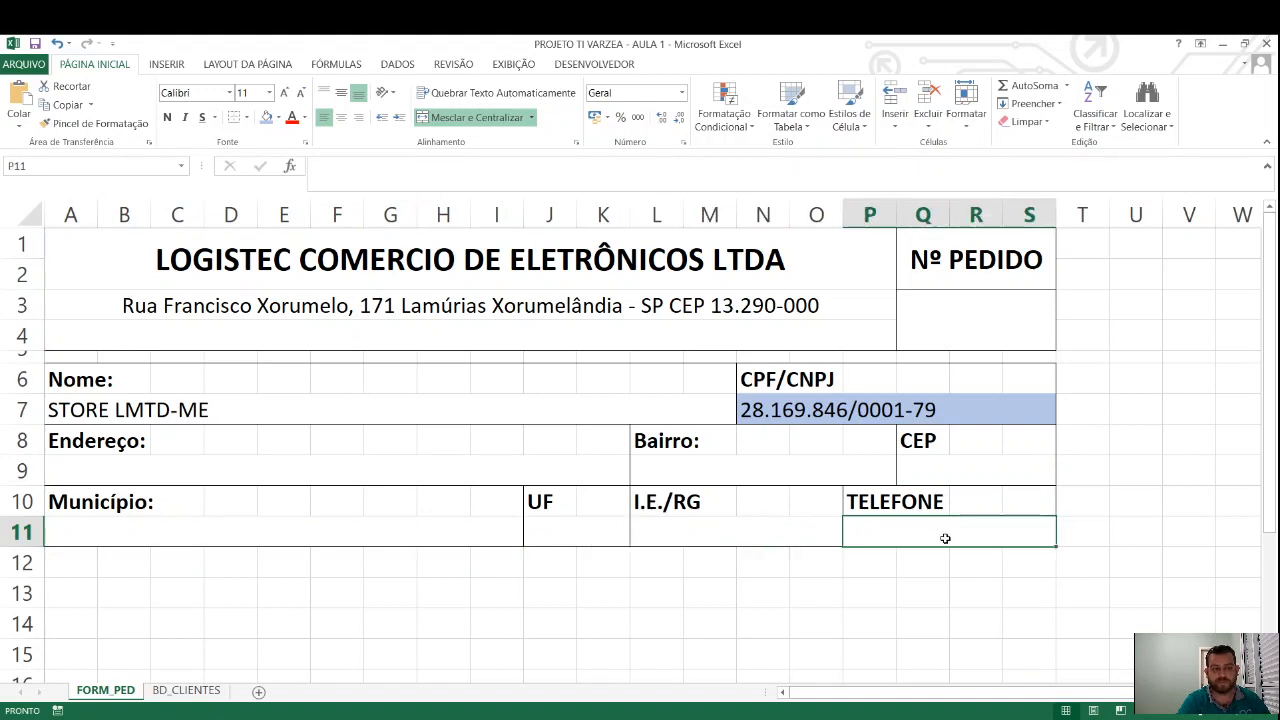
# Examine the CPF/CNPJ and Endereço cells on FORM_PED and the cell above the ENDEREÇO column on BD_CLIENTES
pyautogui.click(902, 408)
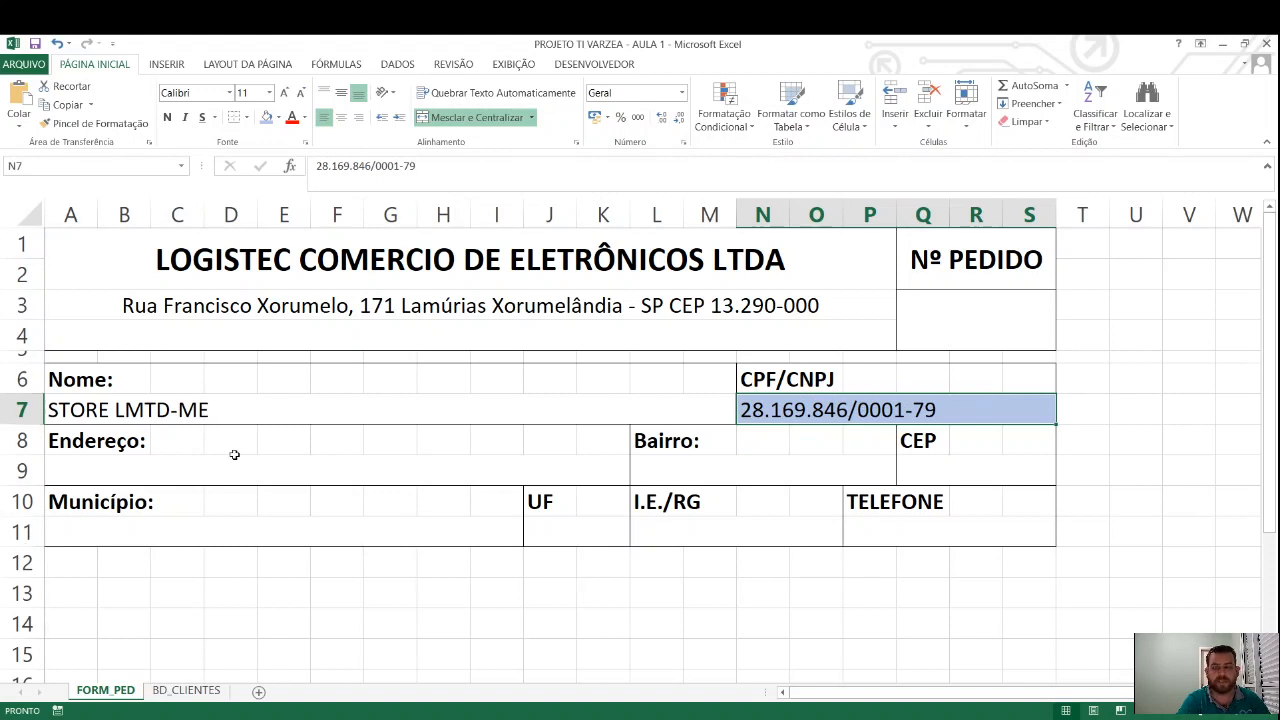
pyautogui.click(186, 474)
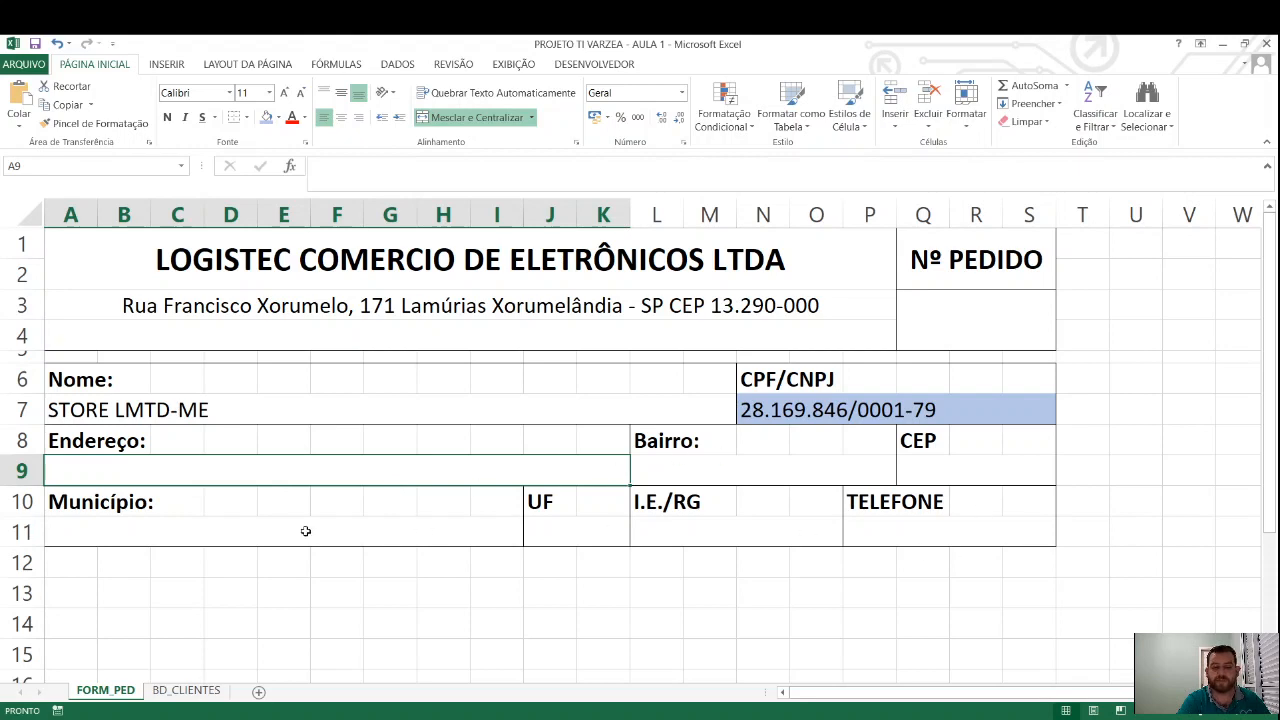
pyautogui.click(190, 694)
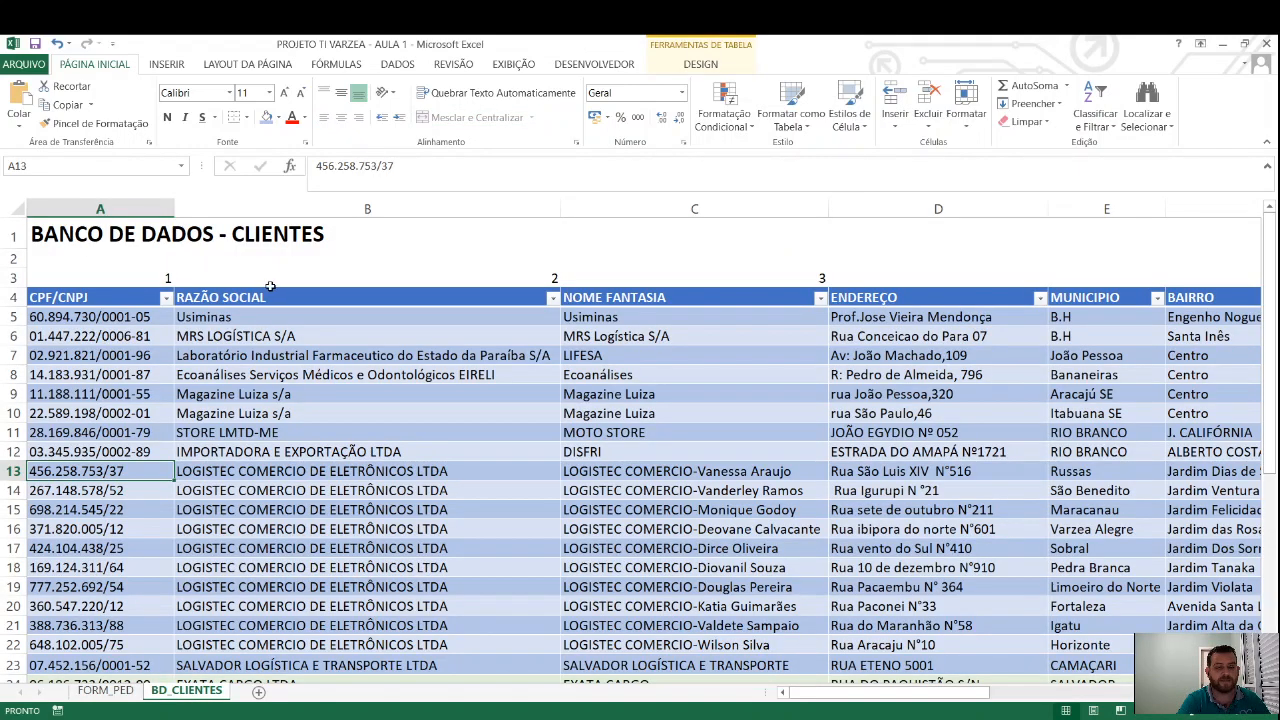
pyautogui.click(834, 277)
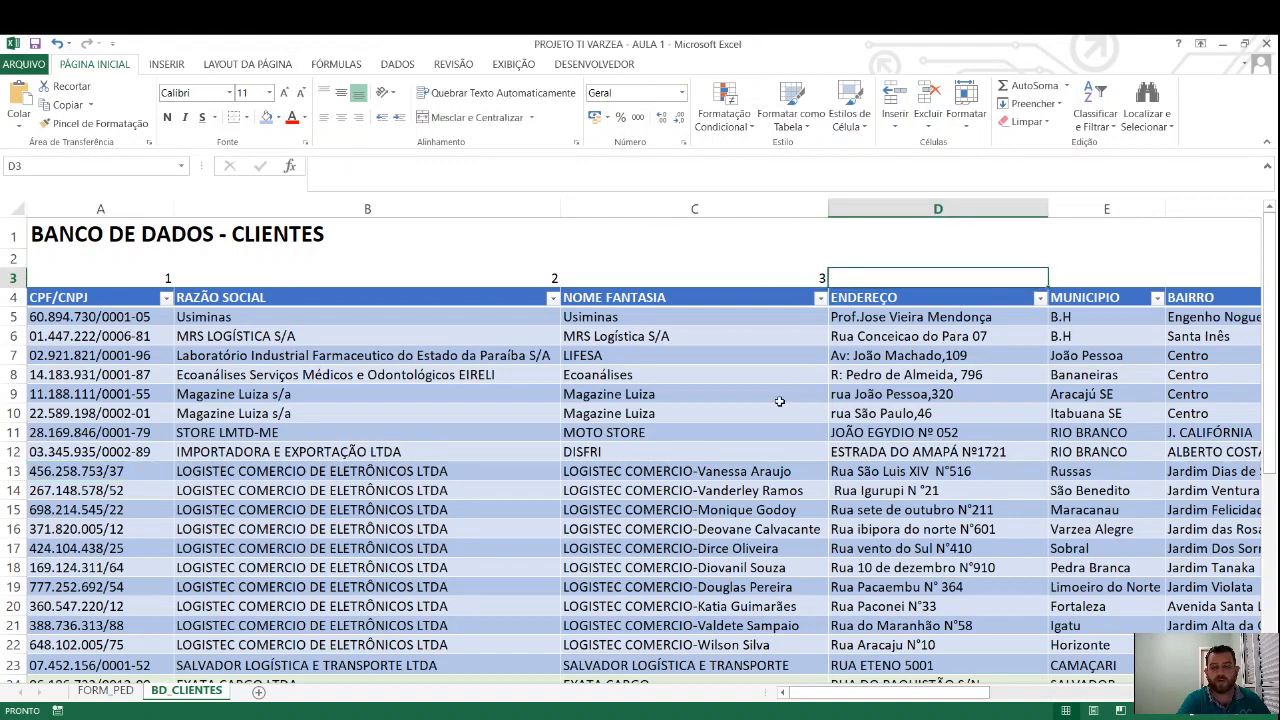
pyautogui.click(150, 374)
pyautogui.click(877, 284)
pyautogui.click(104, 688)
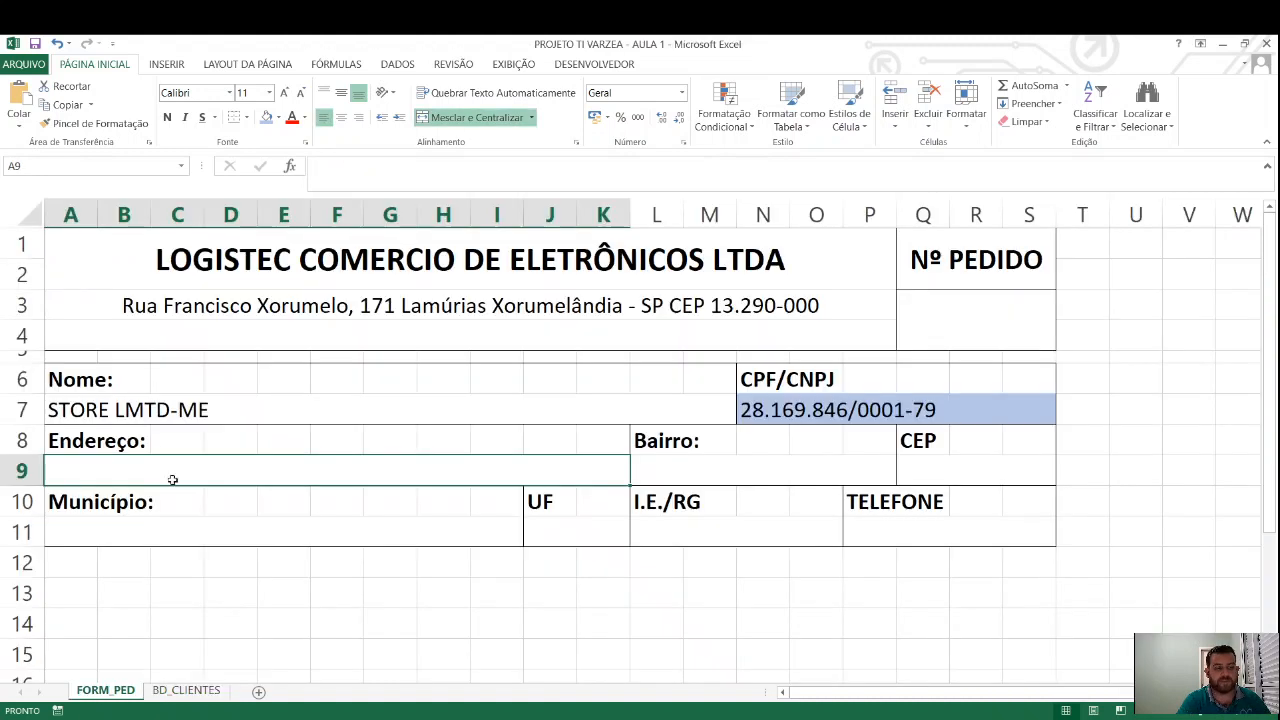
# Copy the full PROCV formula text from the Nome cell A7 on FORM_PED
pyautogui.click(188, 420)
pyautogui.doubleClick(247, 408)
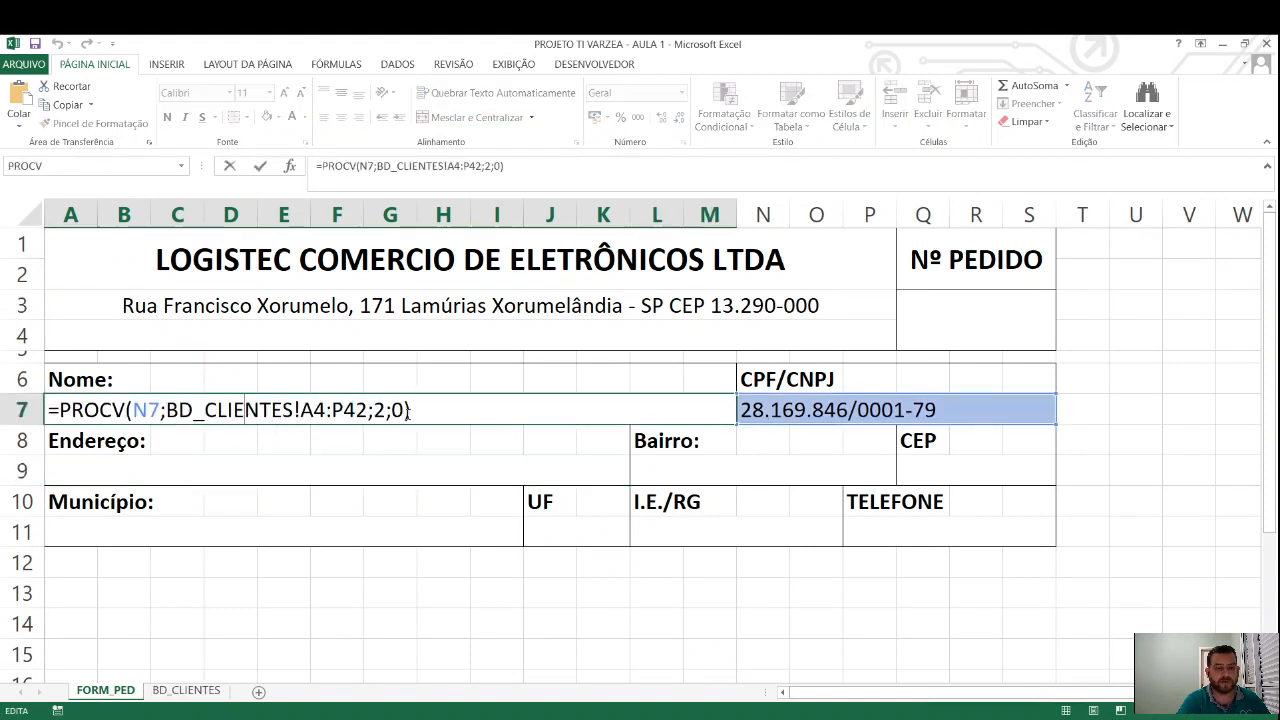
pyautogui.moveTo(442, 411); pyautogui.dragTo(46, 410)
pyautogui.hotkey('ctrl', 'c')
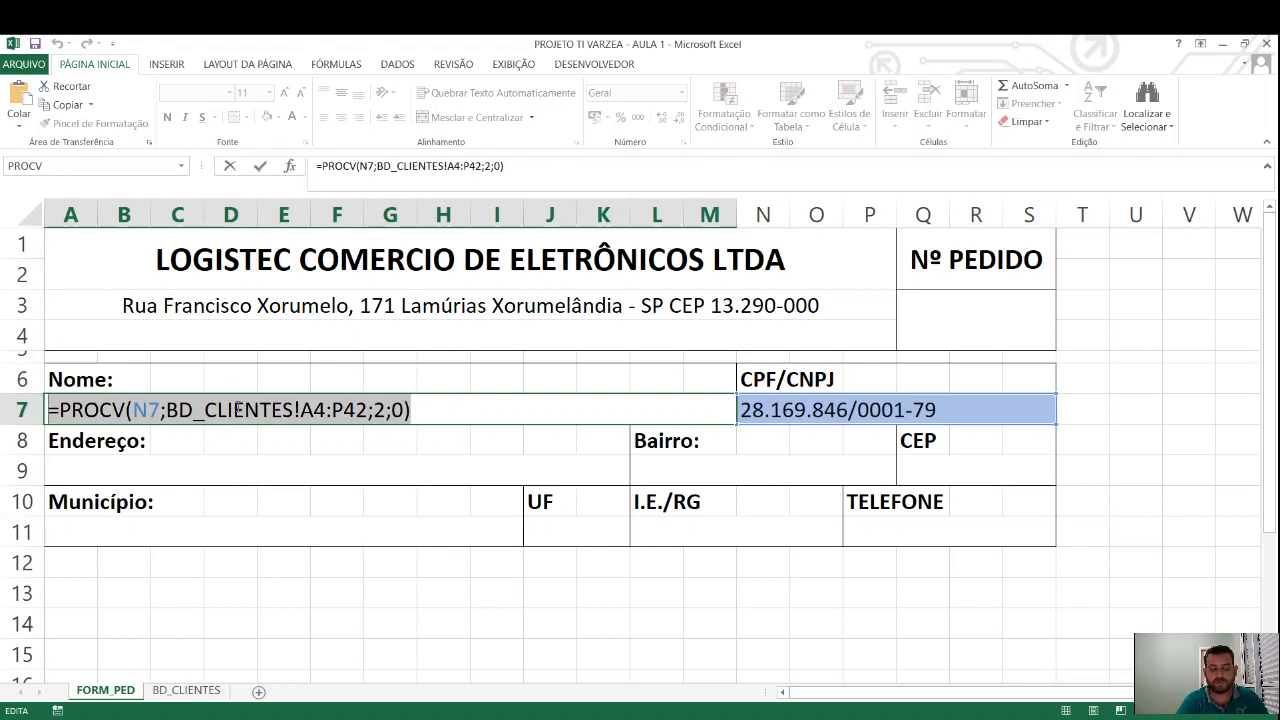
pyautogui.press('Return')
# Paste the copied PROCV formula into the Endereço cell A9
pyautogui.click(234, 465)
pyautogui.doubleClick(234, 465)
pyautogui.click(323, 181)
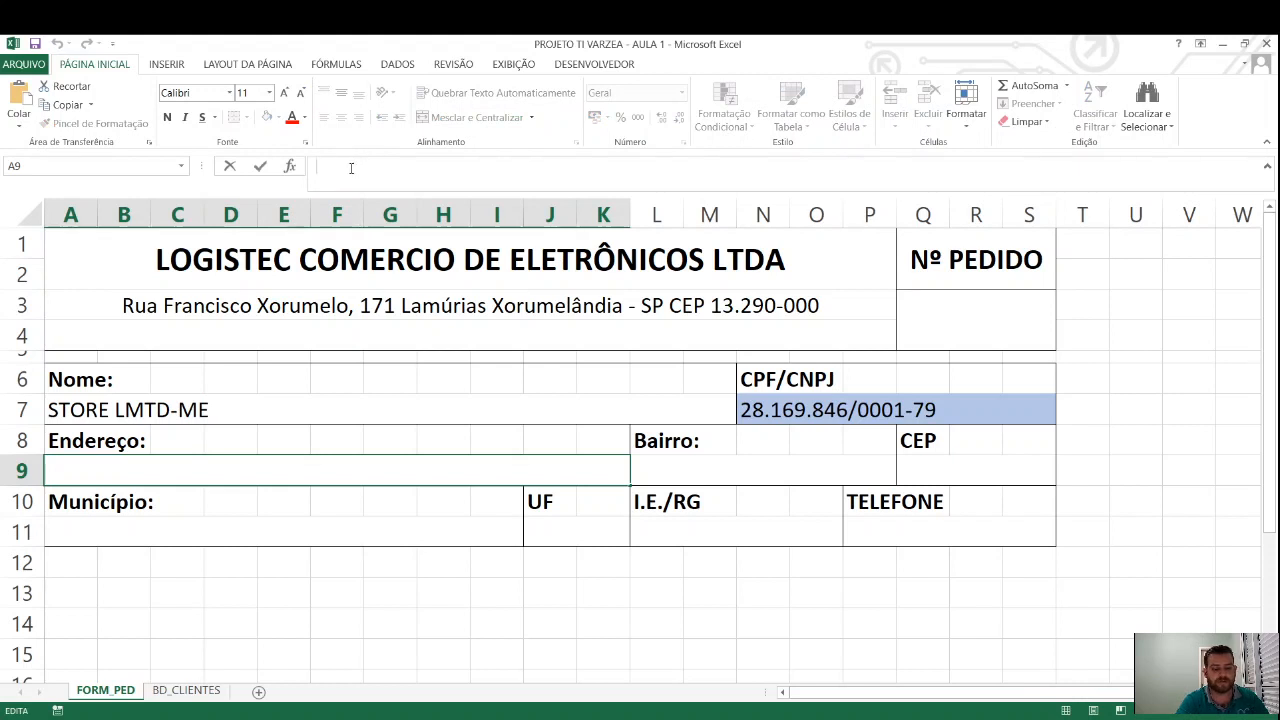
pyautogui.hotkey('ctrl', 'v')
pyautogui.press('Return')
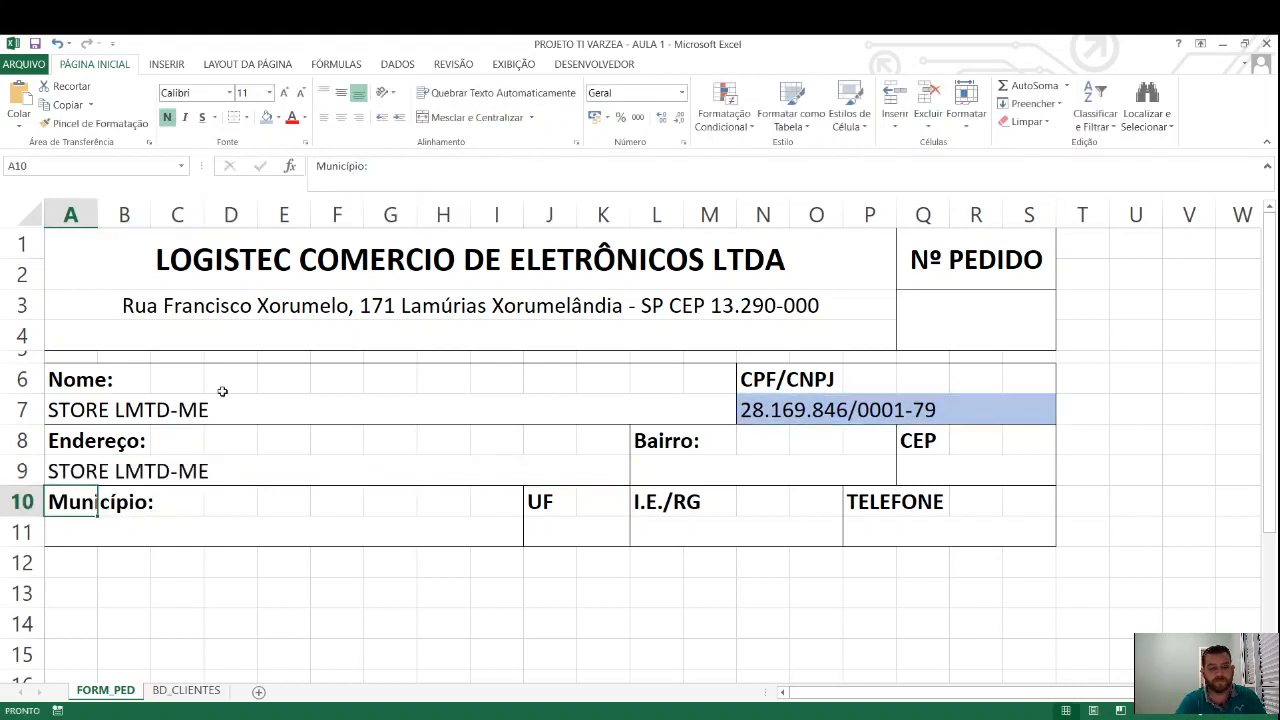
# Number the ENDEREÇO column as 4 in cell D3 of the BD_CLIENTES sheet
pyautogui.click(120, 471)
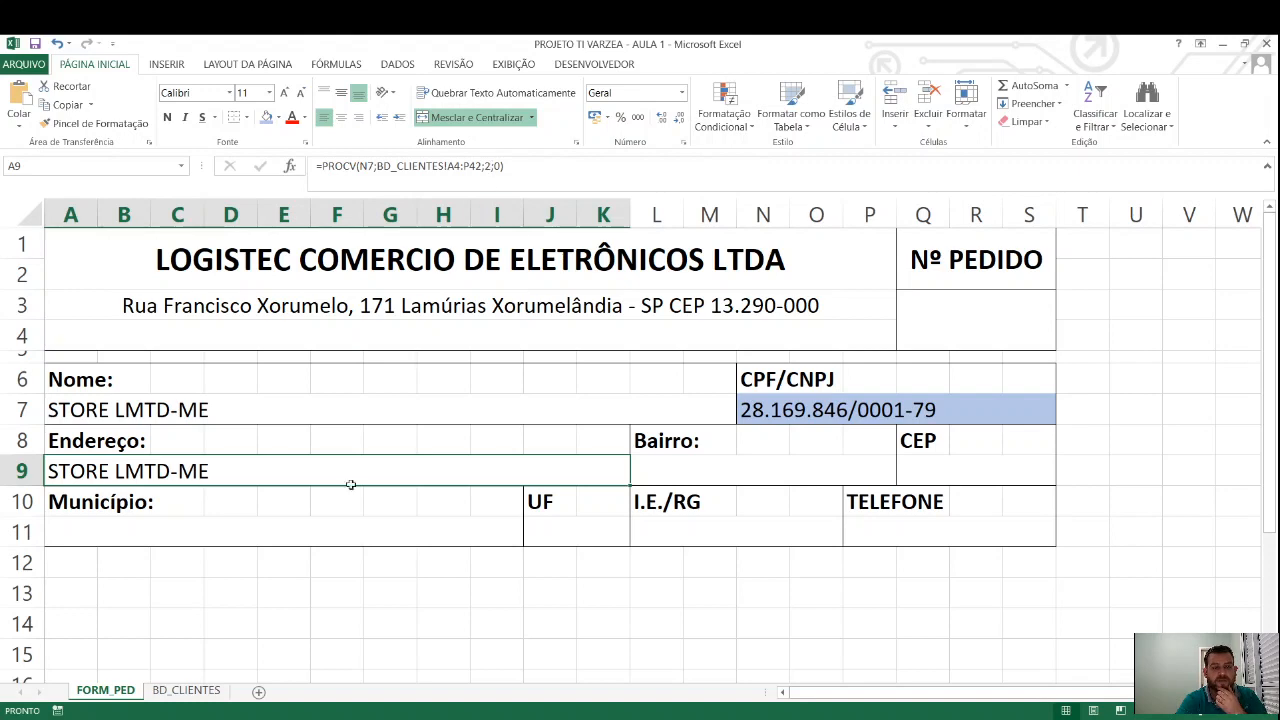
pyautogui.click(187, 690)
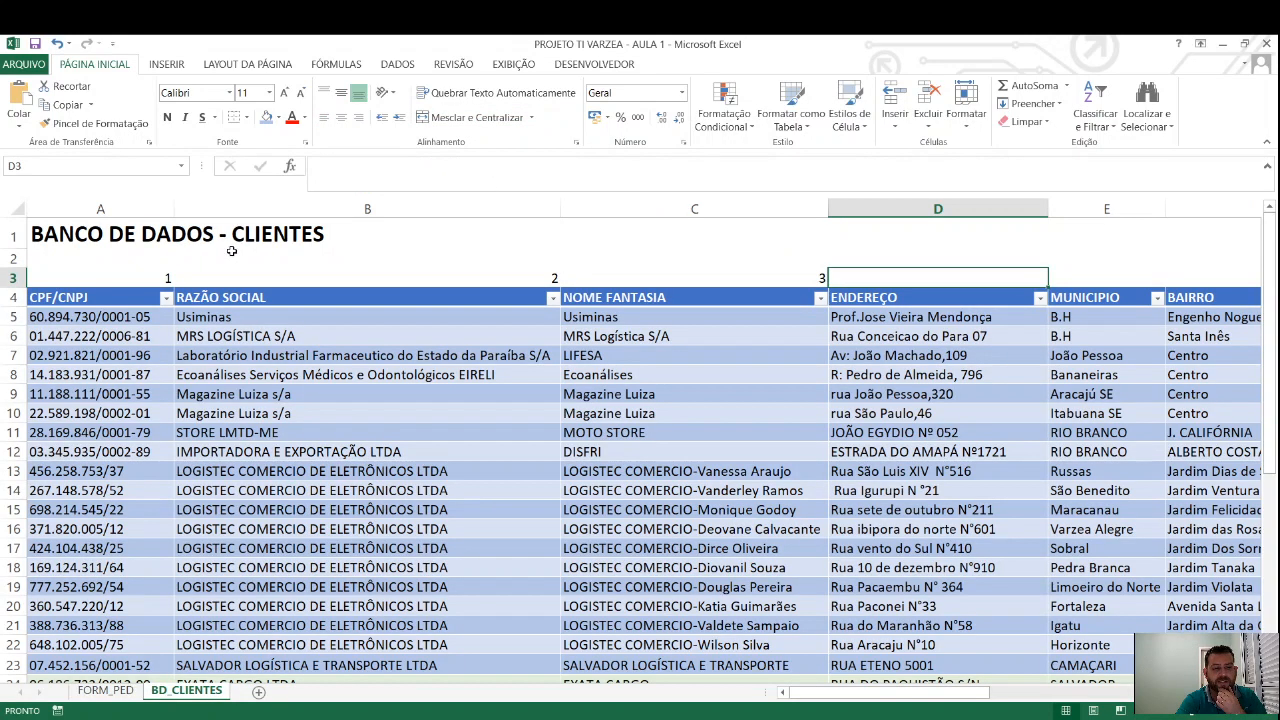
pyautogui.click(349, 281)
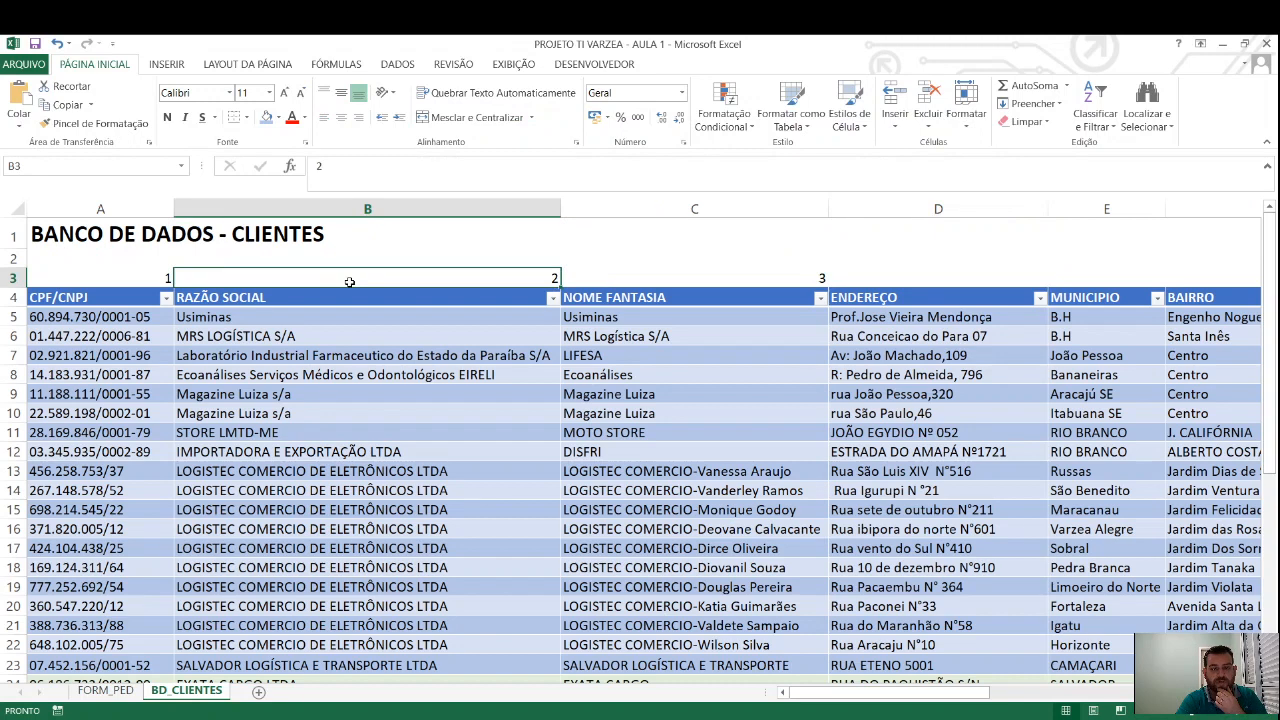
pyautogui.click(900, 284)
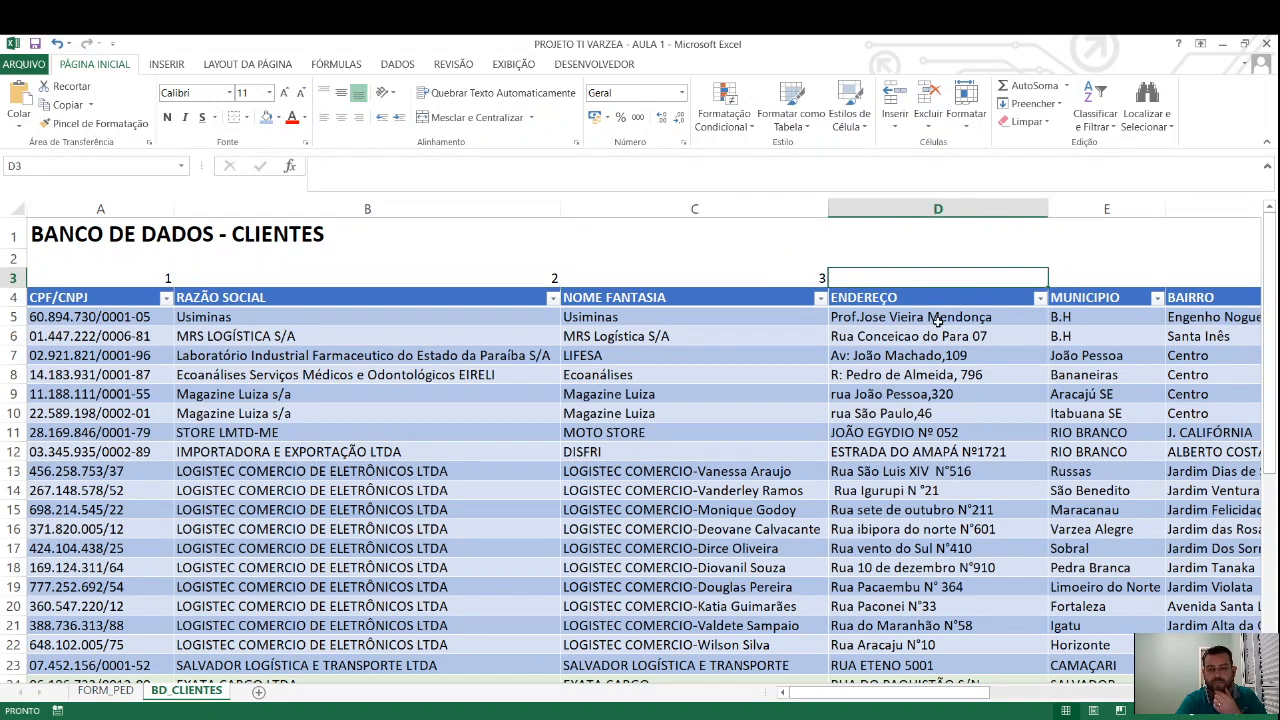
pyautogui.write('4')
pyautogui.press('Return')
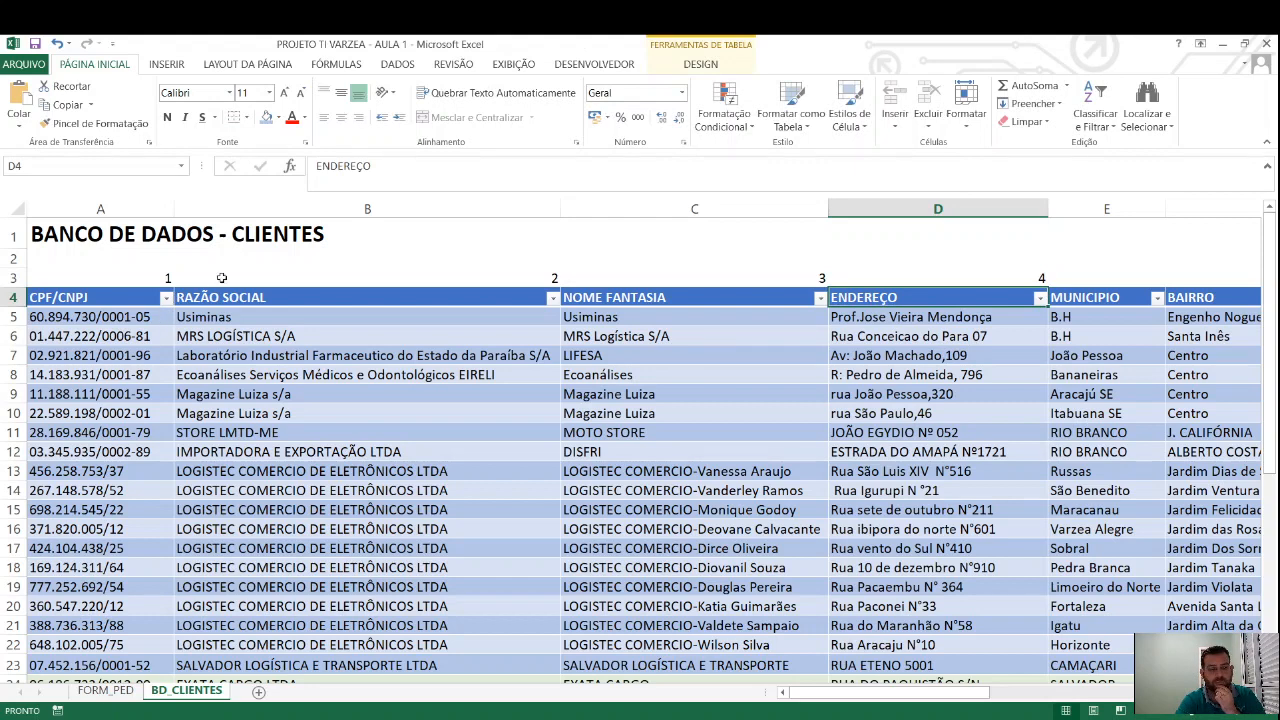
# Try column index 4 in the Endereço PROCV formula in A9 on FORM_PED, and undo the change
pyautogui.click(98, 696)
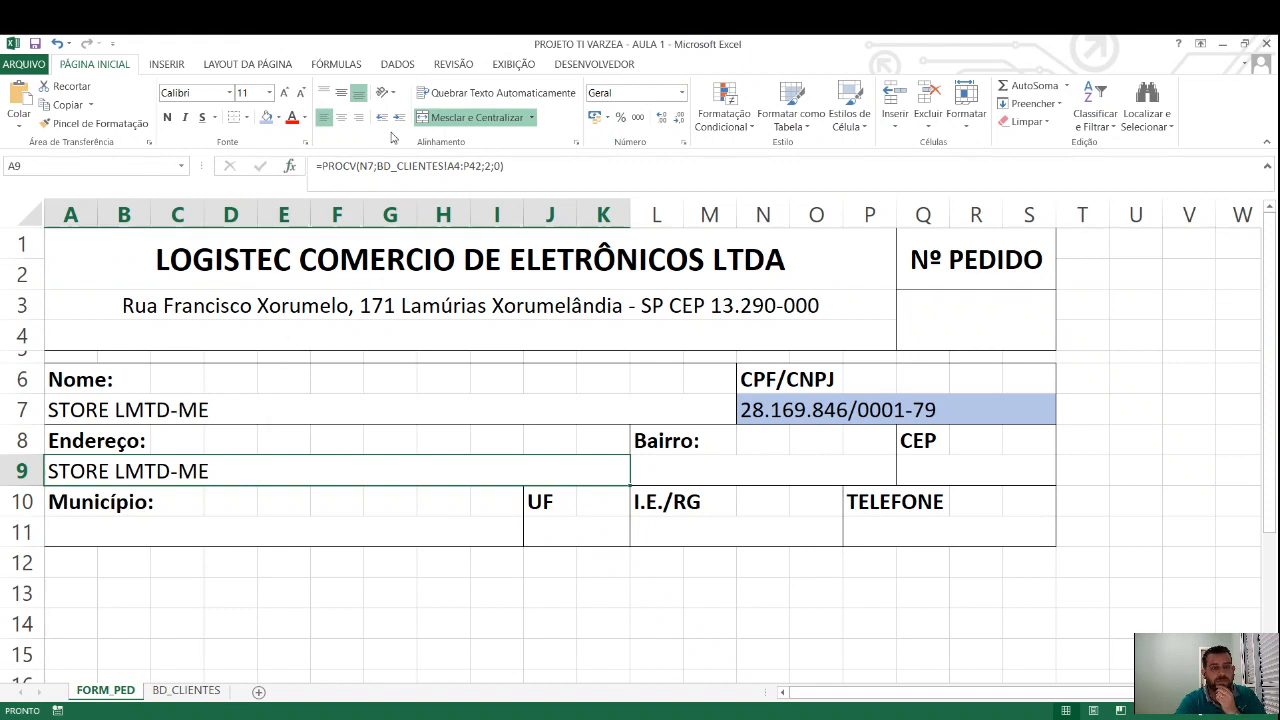
pyautogui.click(486, 169)
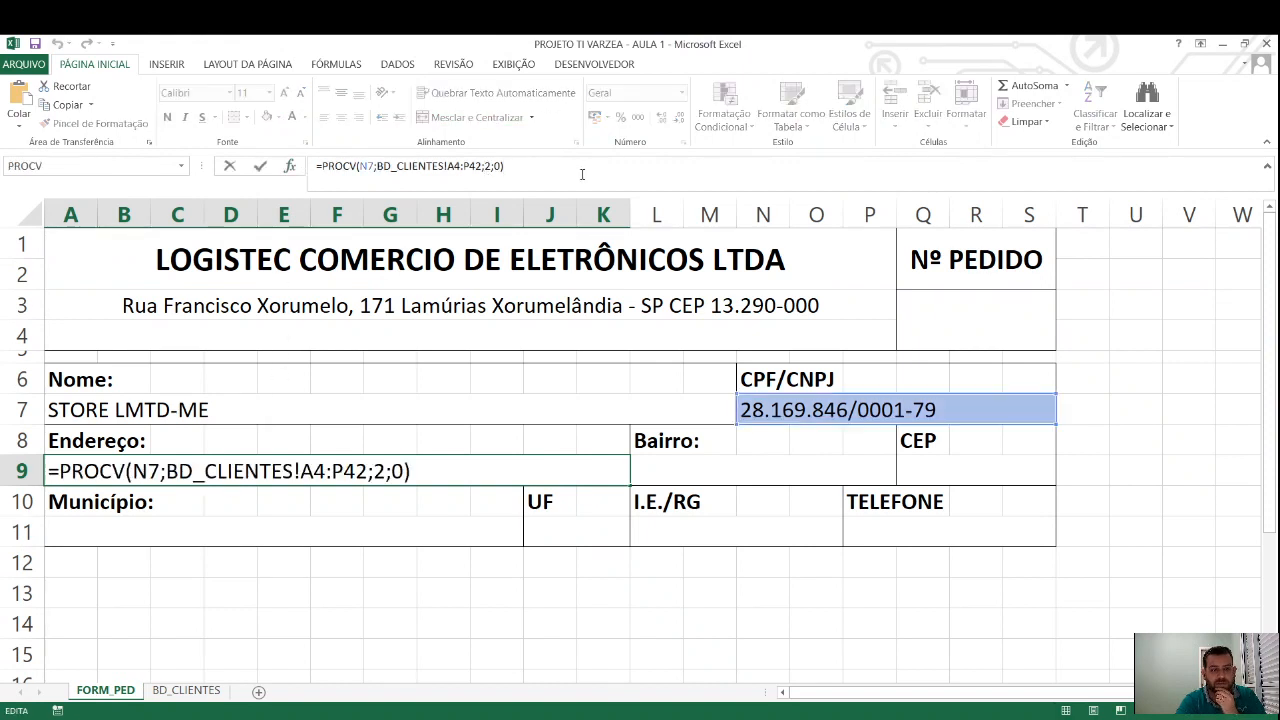
pyautogui.press('Delete')
pyautogui.write('4')
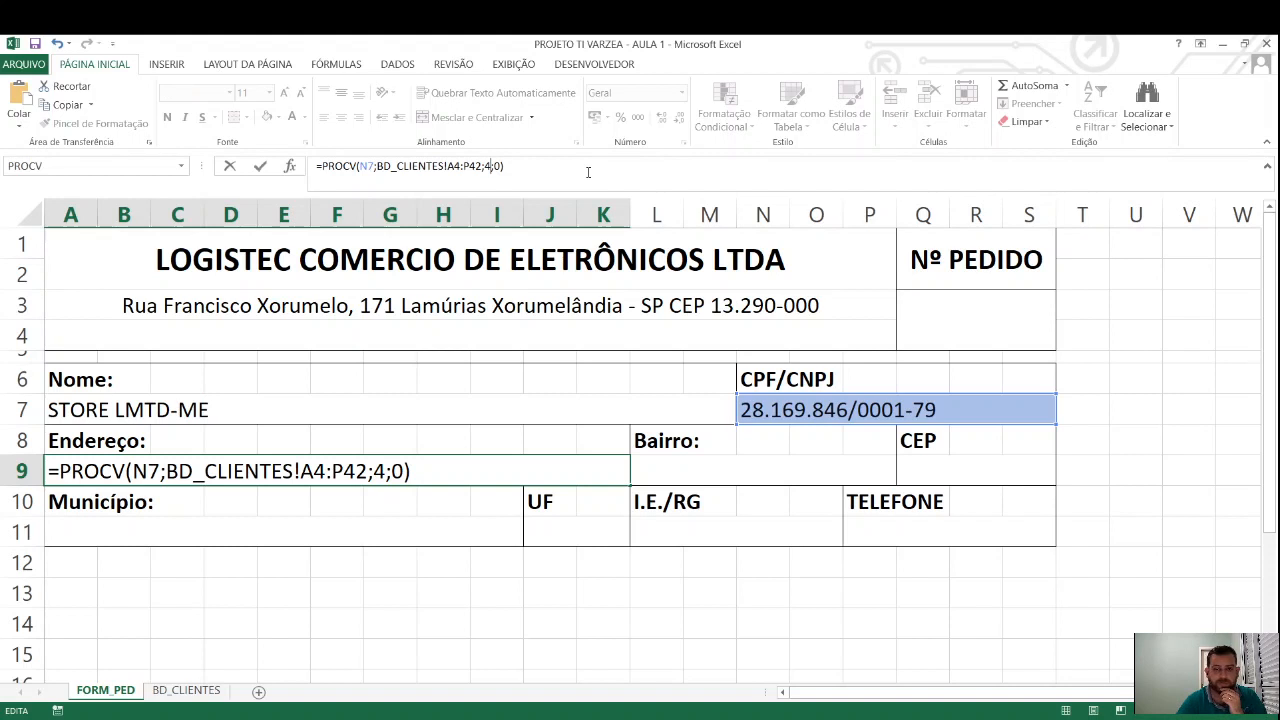
pyautogui.press('Return')
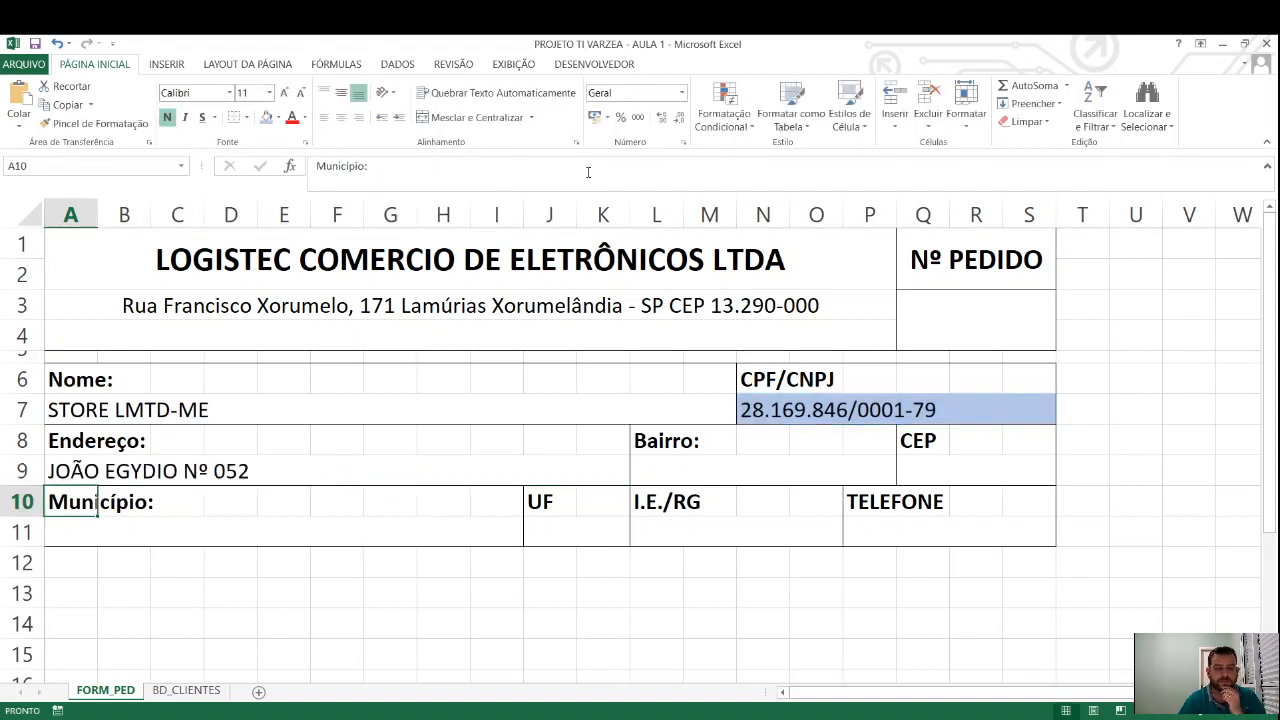
pyautogui.hotkey('ctrl', 'z')
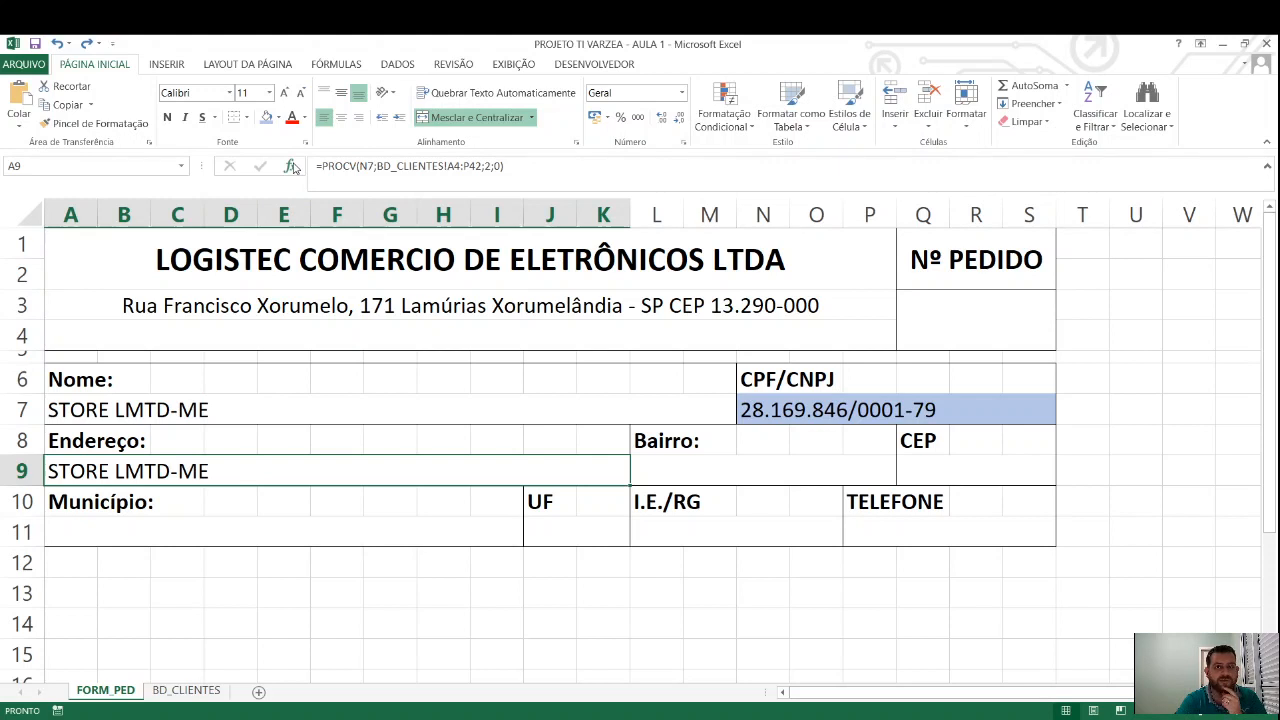
# Set the column index argument of the Endereço PROCV formula in A9 to 4
pyautogui.press('F2')
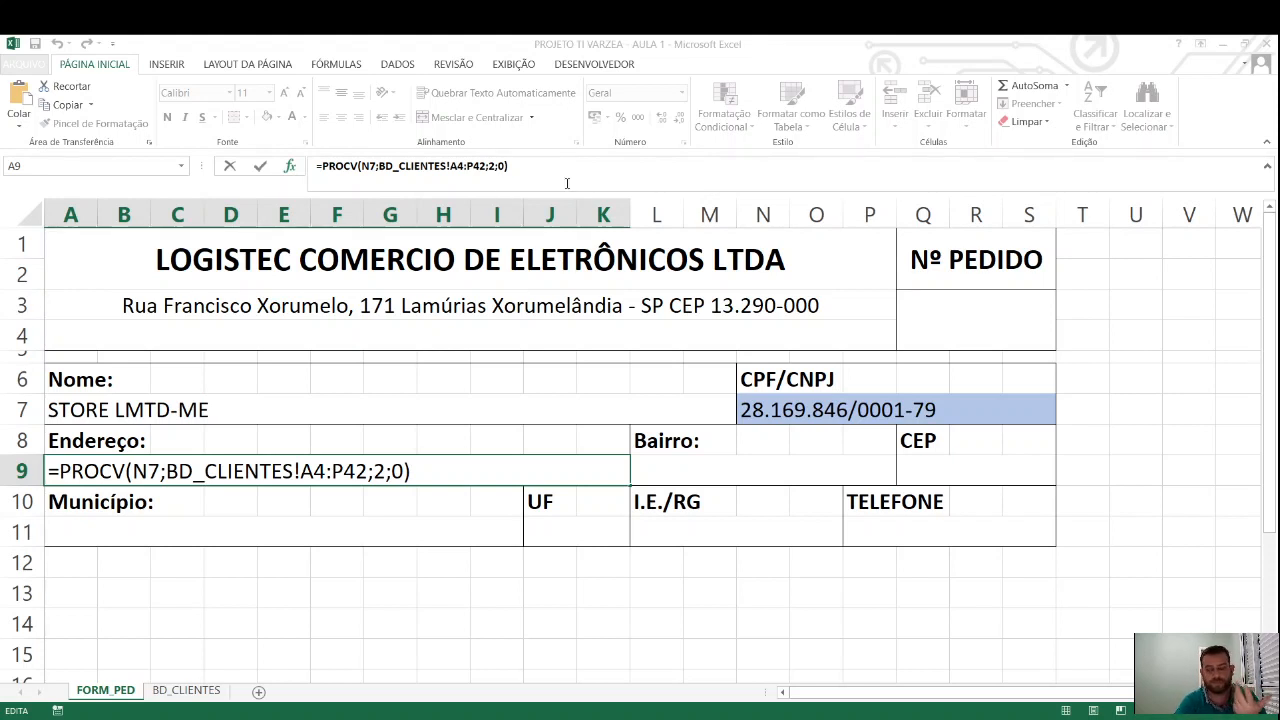
pyautogui.press('BackSpace')
pyautogui.write('4')
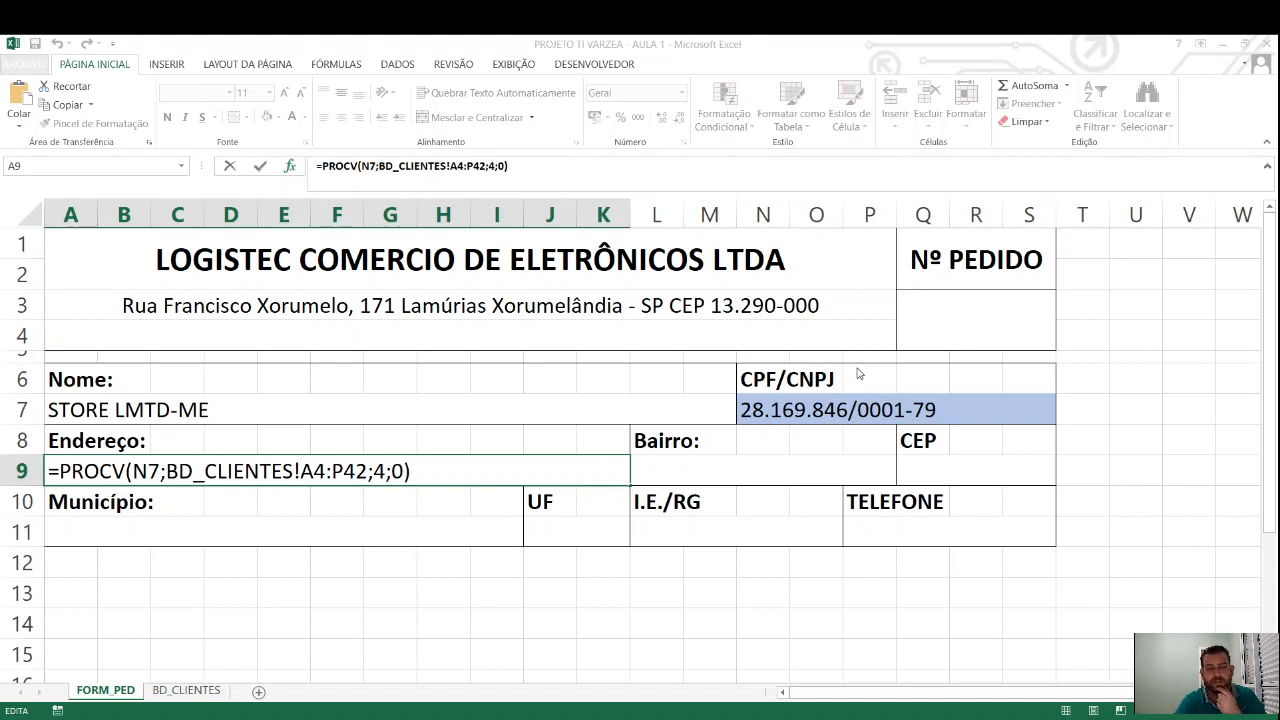
pyautogui.hotkey('ctrl', 'Return')
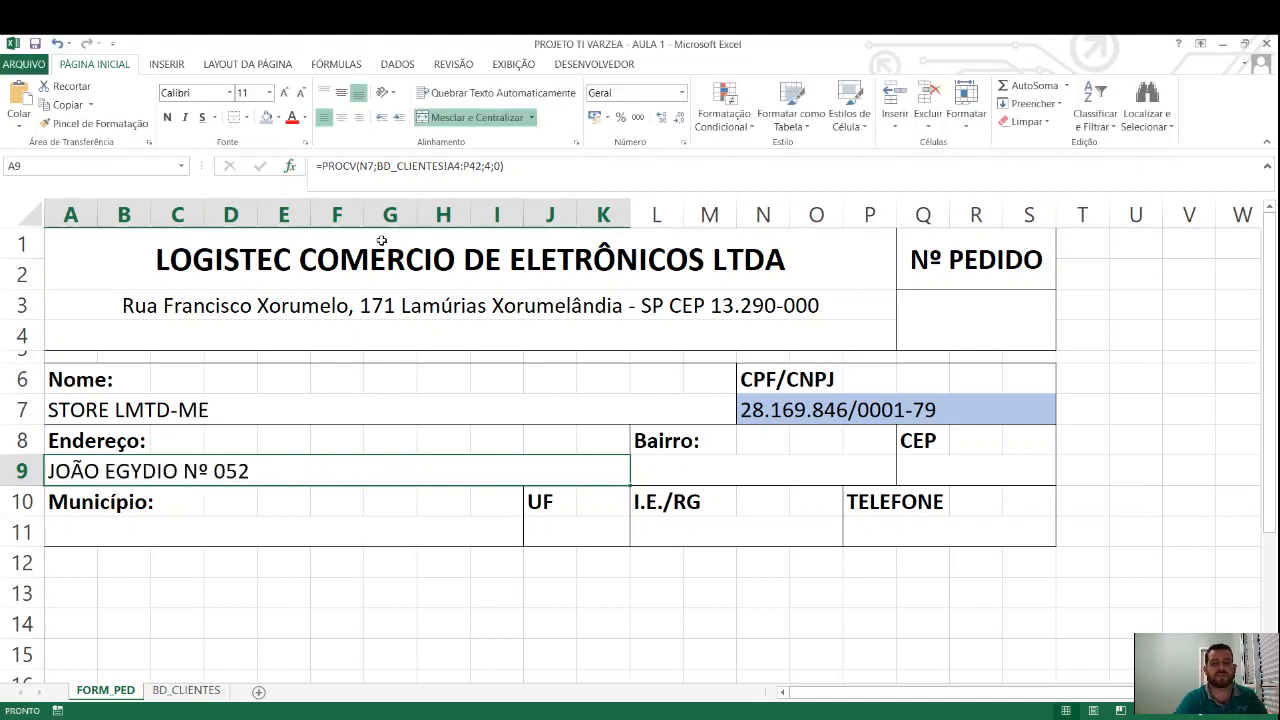
# Copy the PROCV formula text from the Endereço cell A9 into the Bairro cell L9
pyautogui.tripleClick(513, 167)
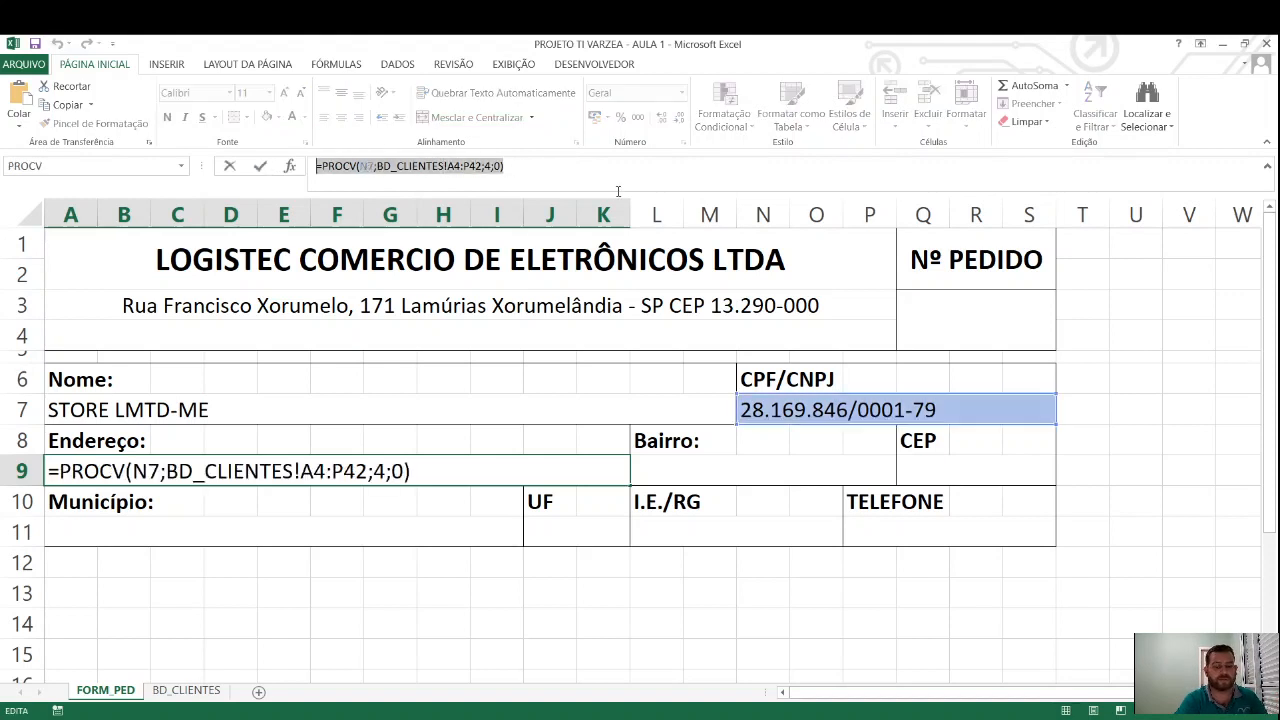
pyautogui.write('=')
pyautogui.click(662, 467)
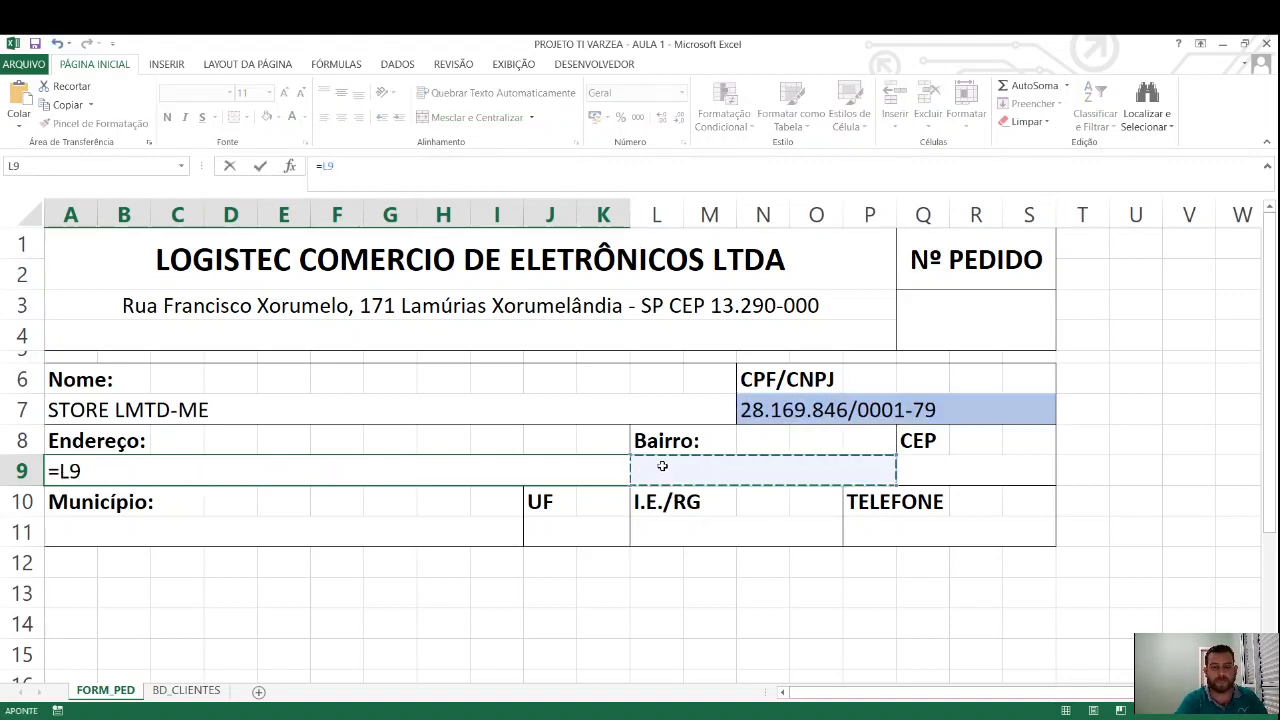
pyautogui.press('Escape')
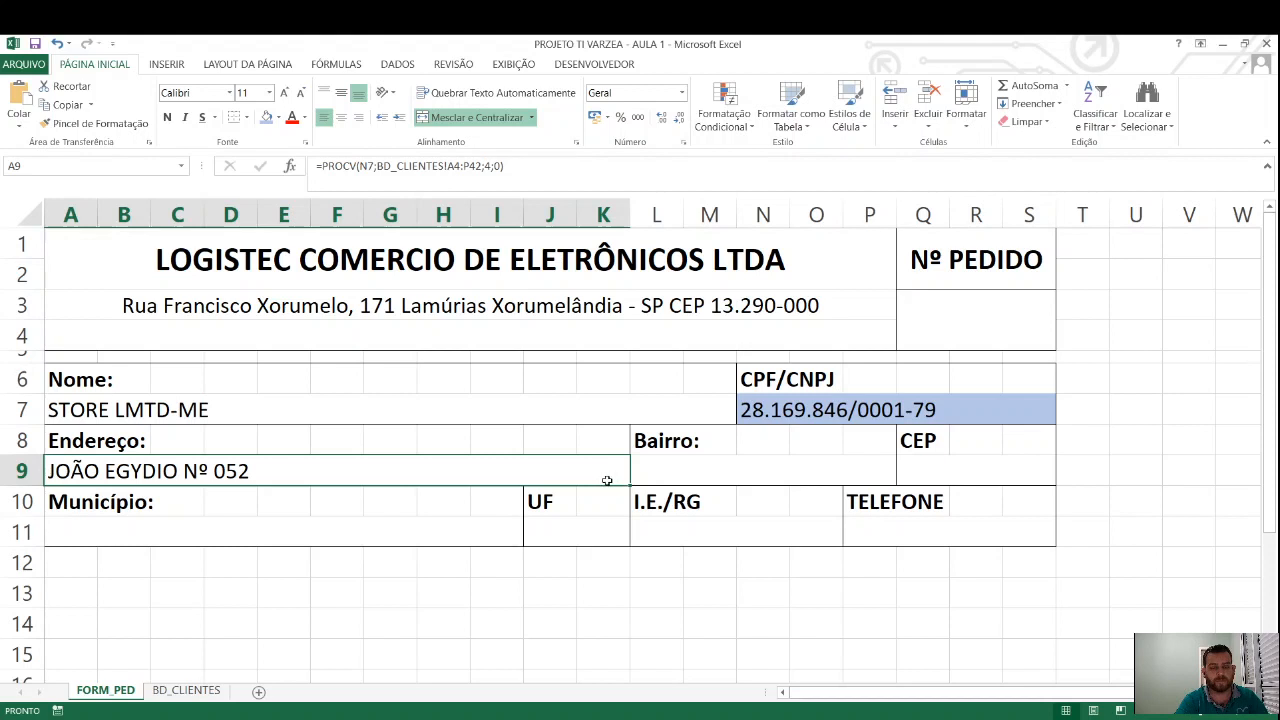
pyautogui.click(673, 471)
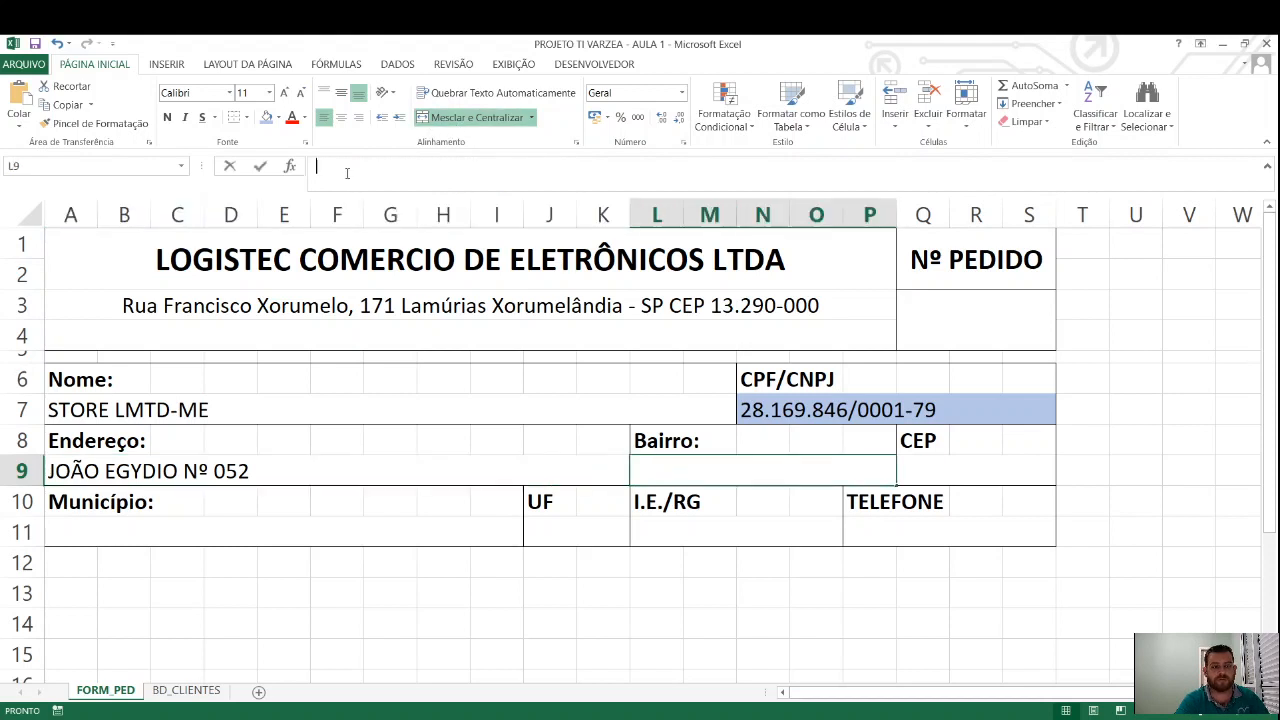
pyautogui.hotkey('ctrl', 'v')
pyautogui.press('Return')
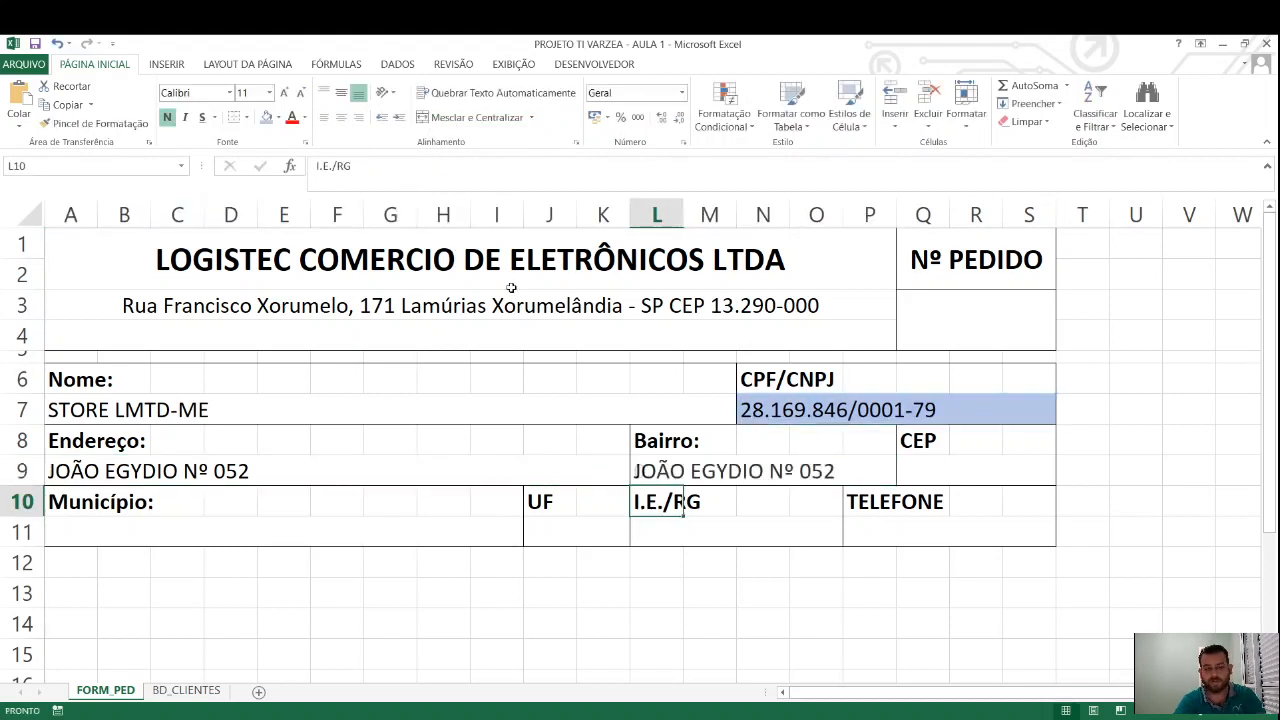
# Number the MUNICIPIO and BAIRRO columns as 5 and 6 in cells E3 and F3 of BD_CLIENTES
pyautogui.click(250, 690)
pyautogui.click(1104, 280)
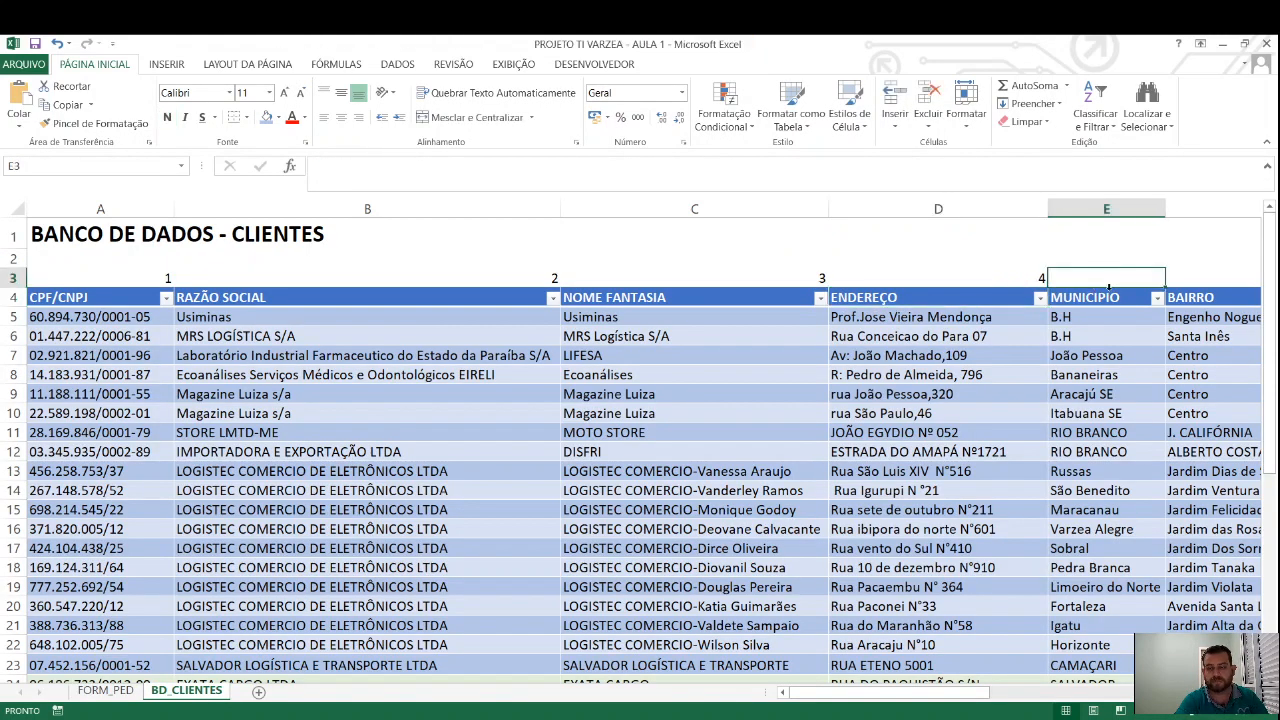
pyautogui.press('Right')
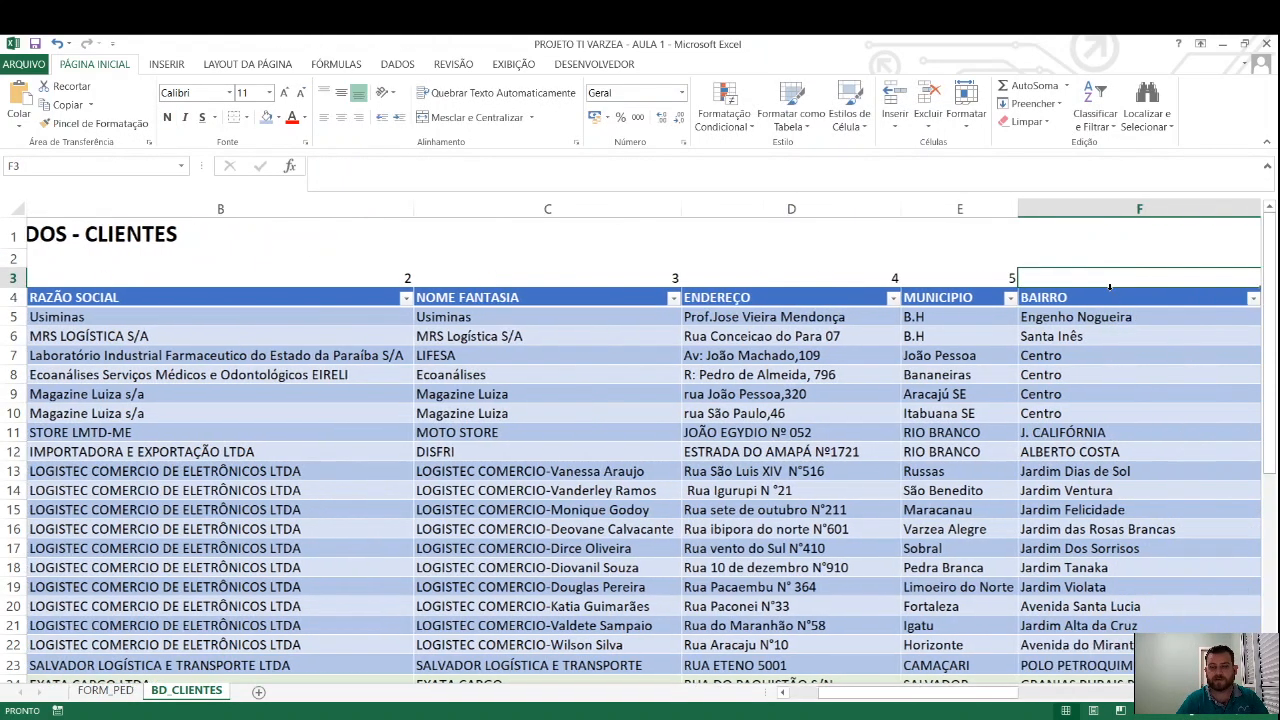
pyautogui.write('6')
pyautogui.press('Return')
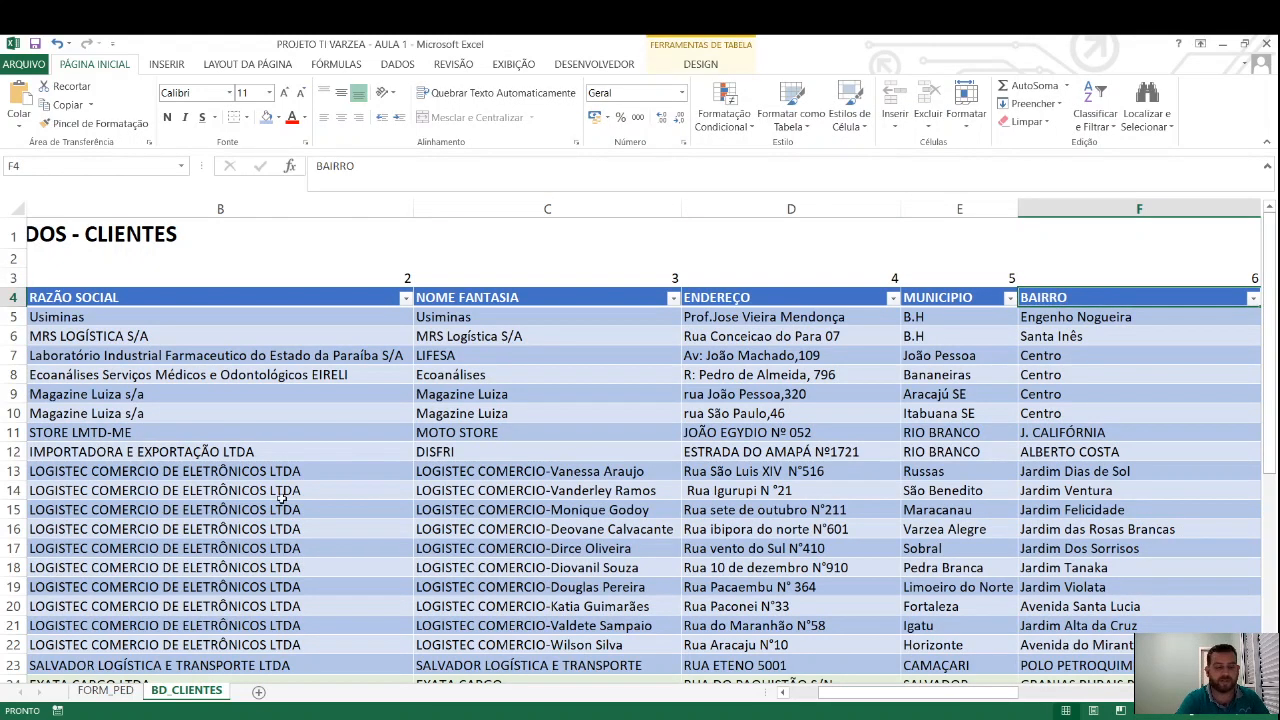
# Replace the column index argument of the Bairro PROCV formula in L9 on FORM_PED with the unquoted text BAIRRO
pyautogui.click(140, 690)
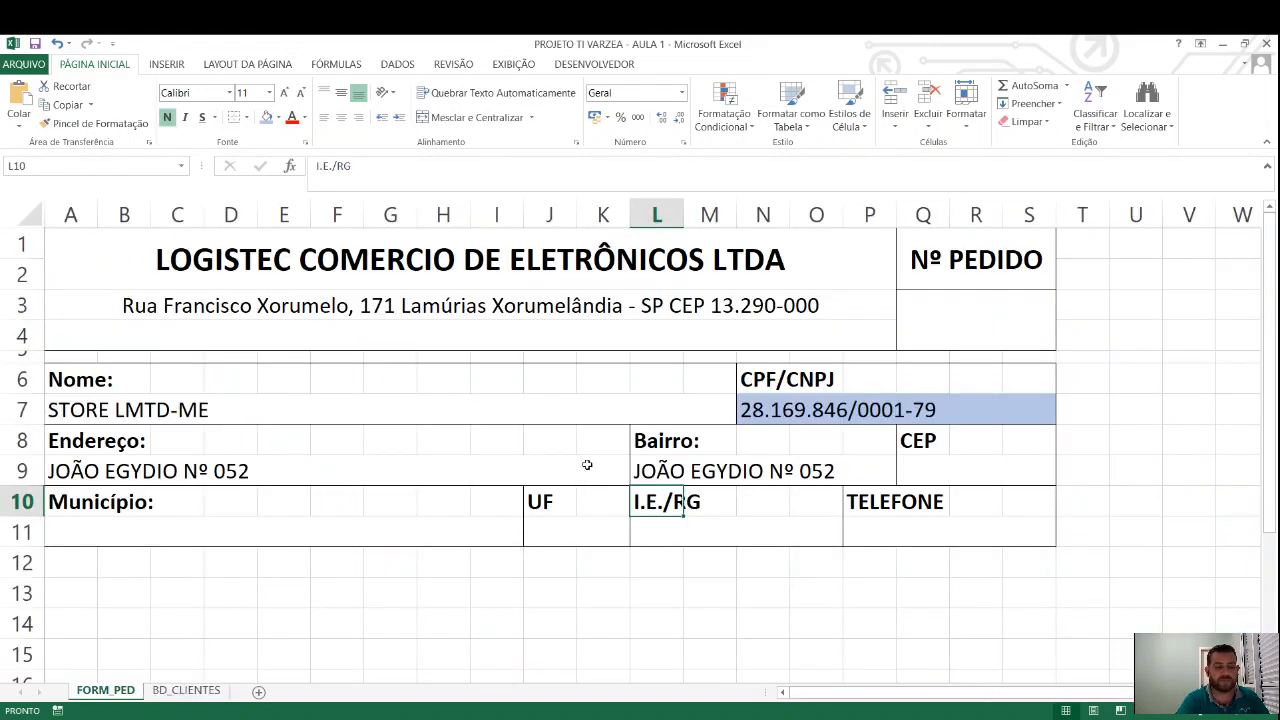
pyautogui.click(729, 480)
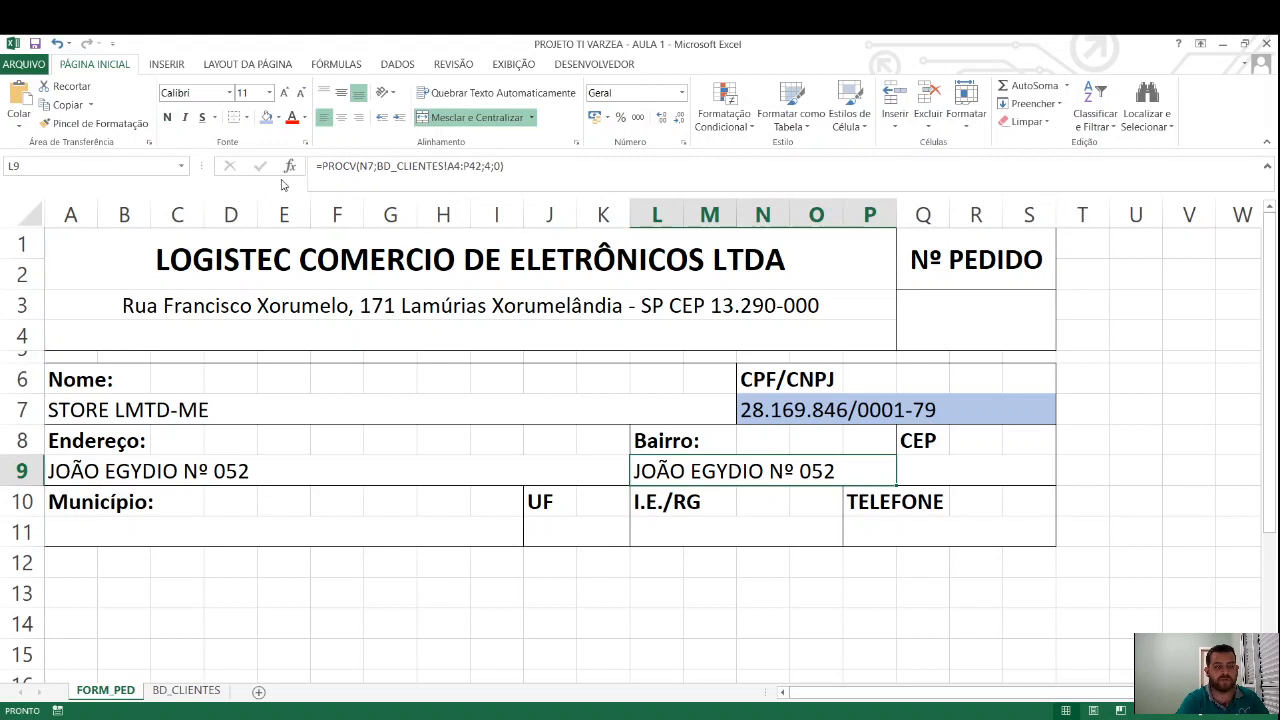
pyautogui.press('F2')
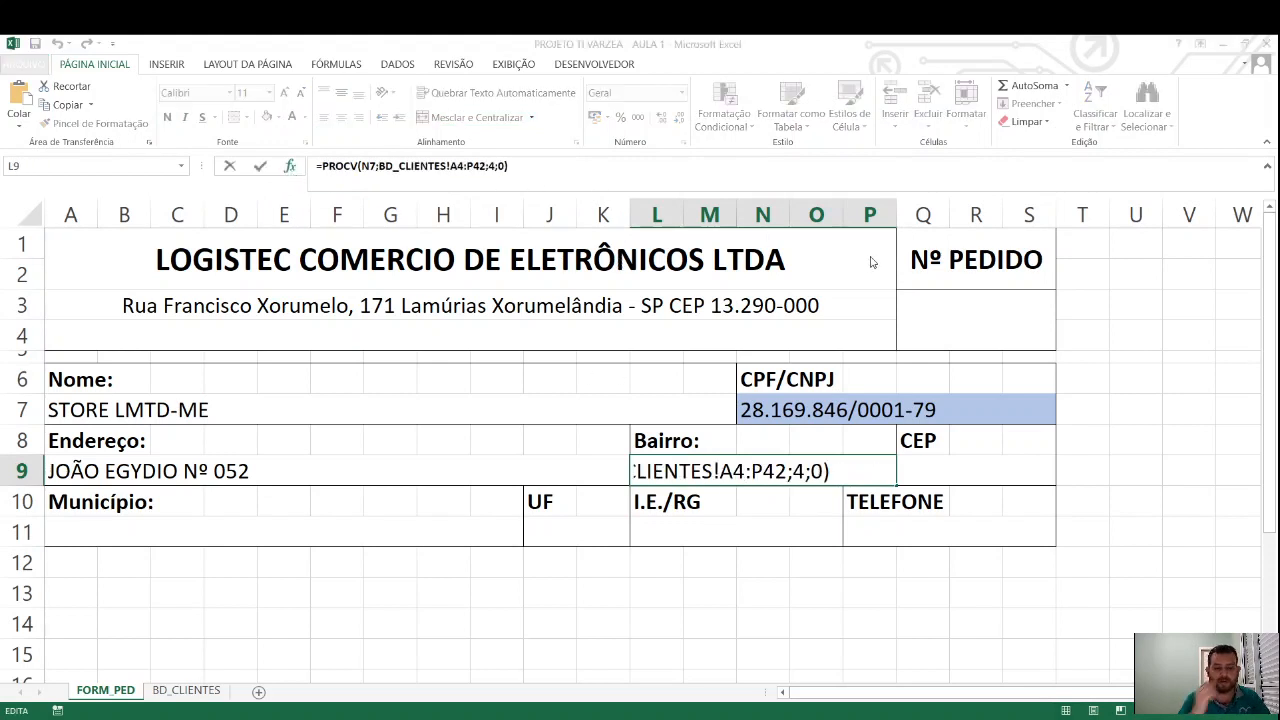
pyautogui.press('Left')
pyautogui.press('Left')
pyautogui.press('BackSpace')
pyautogui.write('BAIRRO')
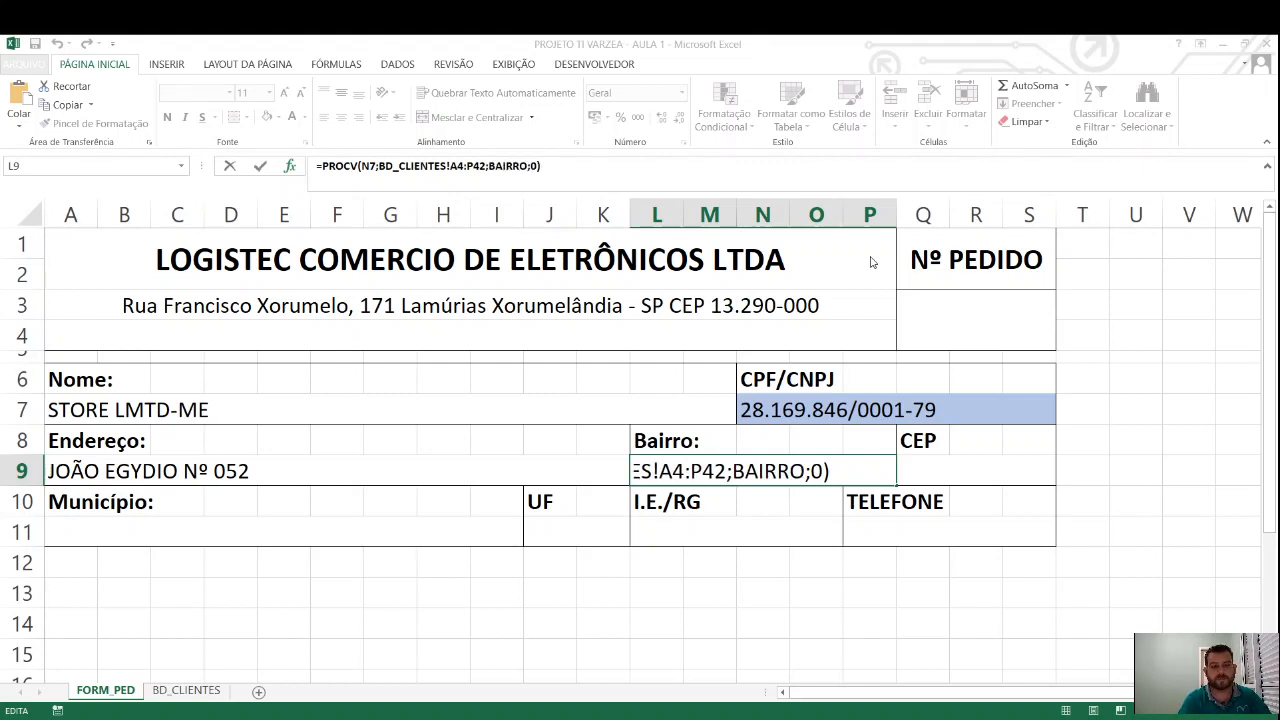
# Try the quoted text "BAIRRO" as the column index argument of the Bairro PROCV formula in L9
pyautogui.press('BackSpace')
pyautogui.press('BackSpace')
pyautogui.press('BackSpace')
pyautogui.press('BackSpace')
pyautogui.press('BackSpace')
pyautogui.press('BackSpace')
pyautogui.write('"BAIRO')
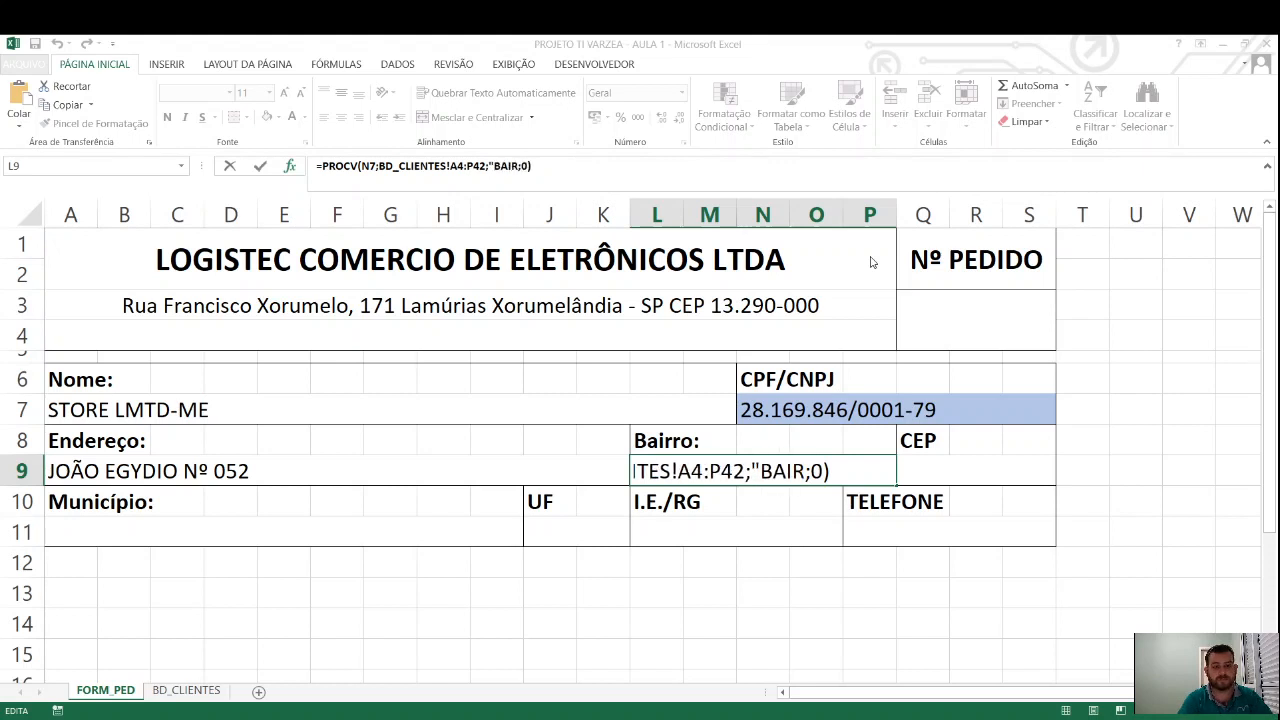
pyautogui.press('BackSpace')
pyautogui.write('RO')
pyautogui.press('BackSpace')
pyautogui.write('O"')
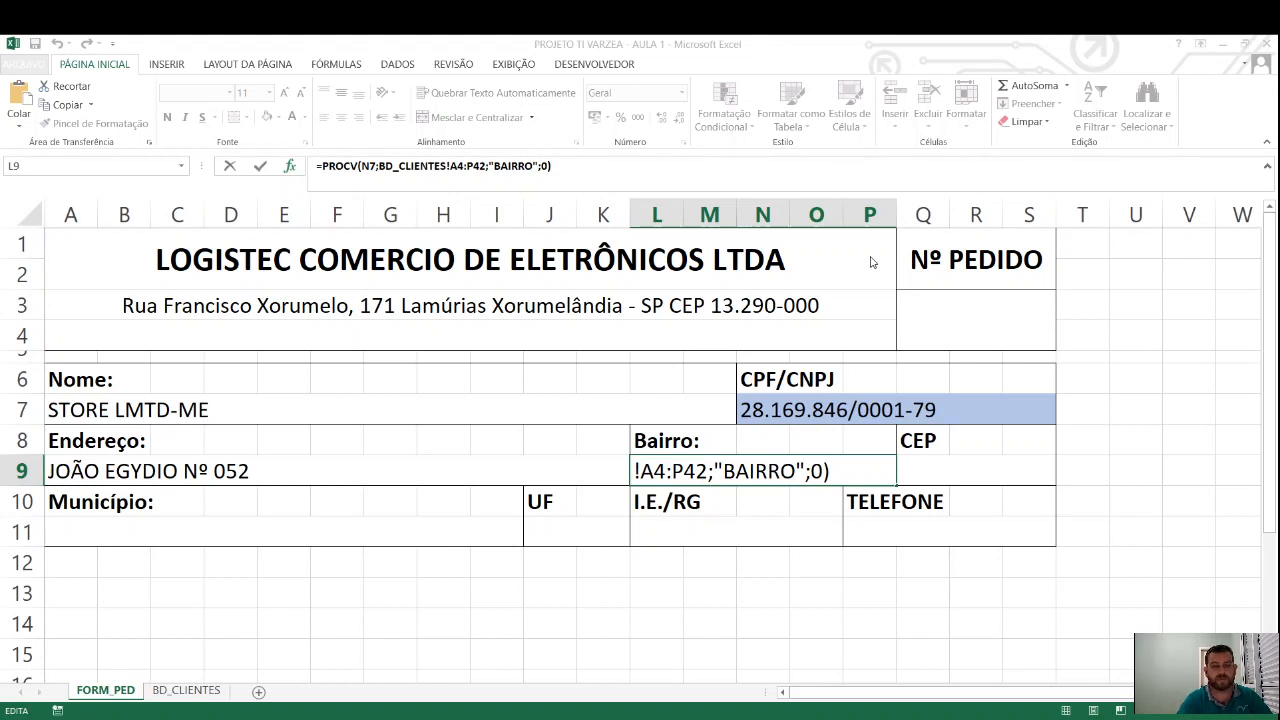
# Set the column index argument of the Bairro PROCV formula in L9 to 6
pyautogui.press('BackSpace')
pyautogui.press('BackSpace')
pyautogui.press('BackSpace')
pyautogui.press('BackSpace')
pyautogui.press('BackSpace')
pyautogui.press('BackSpace')
pyautogui.press('BackSpace')
pyautogui.press('BackSpace')
pyautogui.write('6')
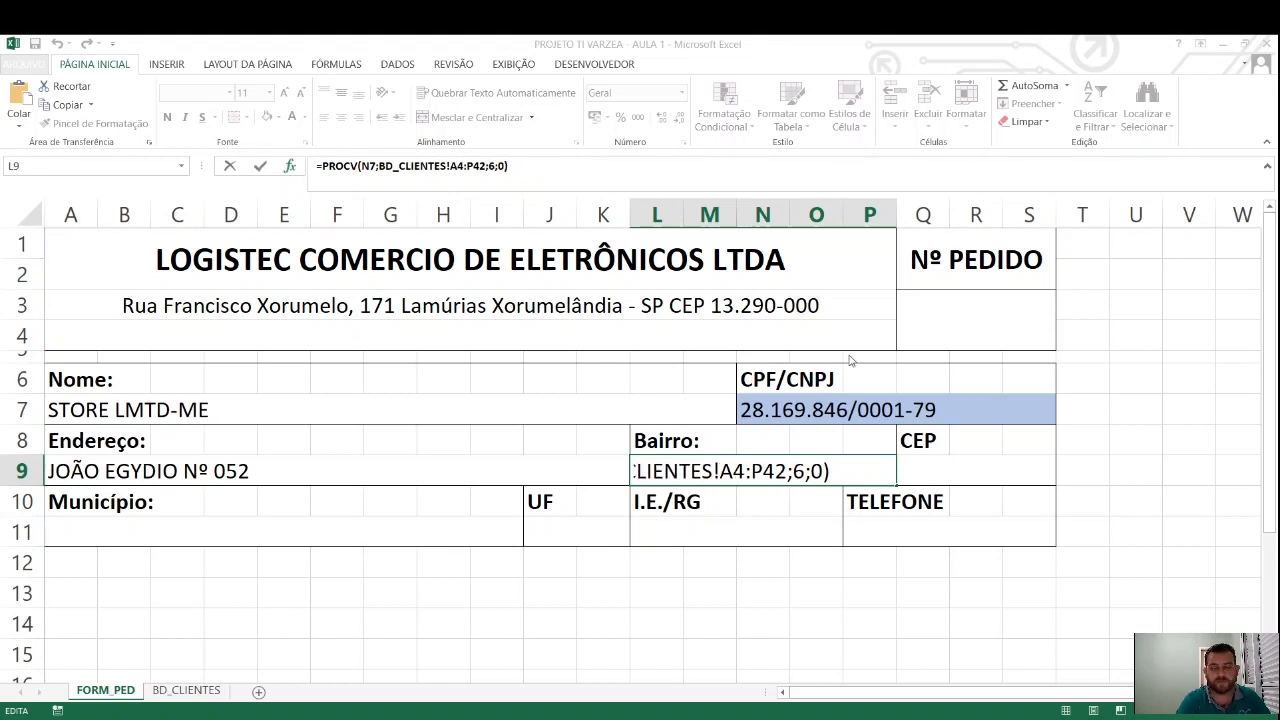
pyautogui.hotkey('ctrl', 'Return')
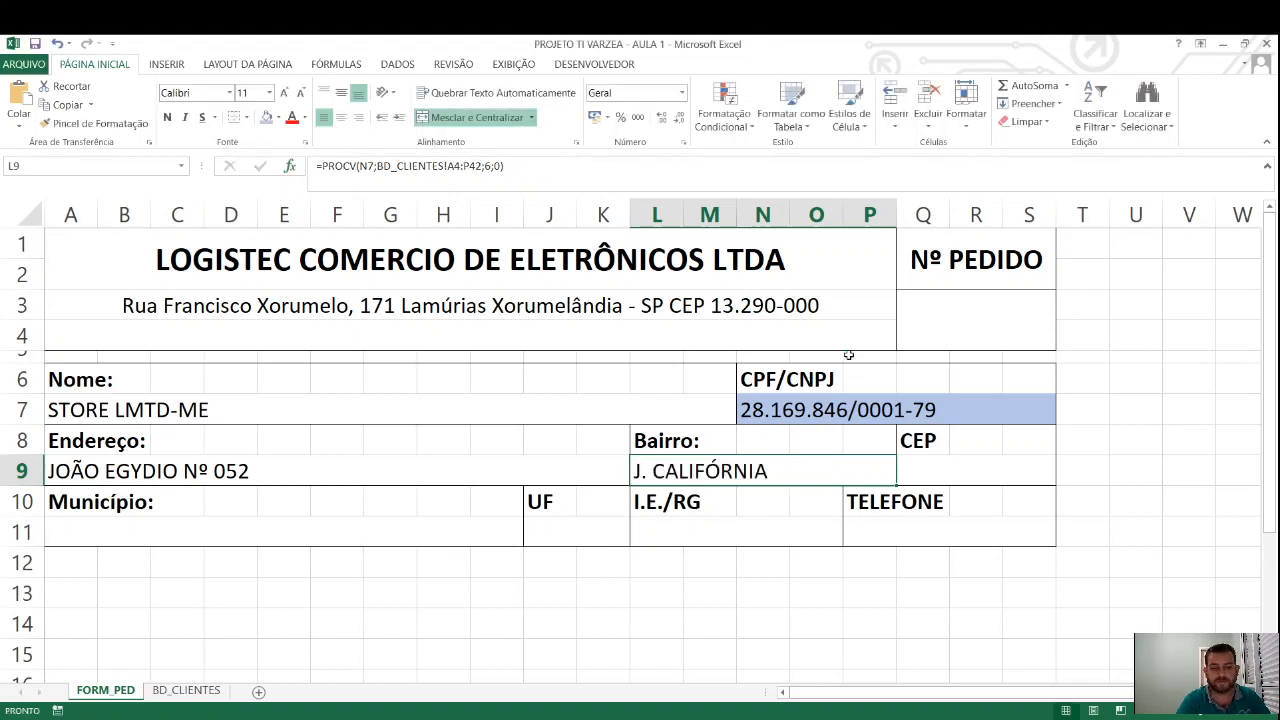
# Try [BAIRRO] as the column index argument of the Bairro PROCV formula in L9 and restore the index to 6
pyautogui.click(487, 166)
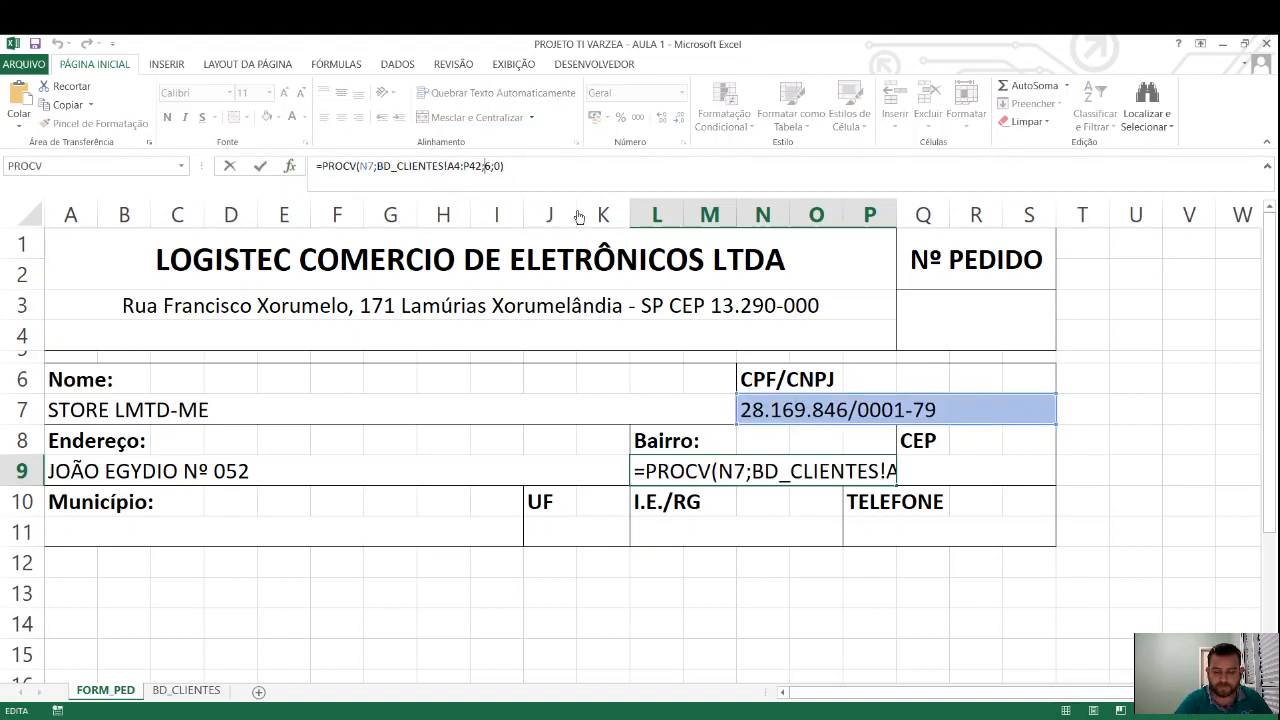
pyautogui.press('BackSpace')
pyautogui.write('[BAIRRO')
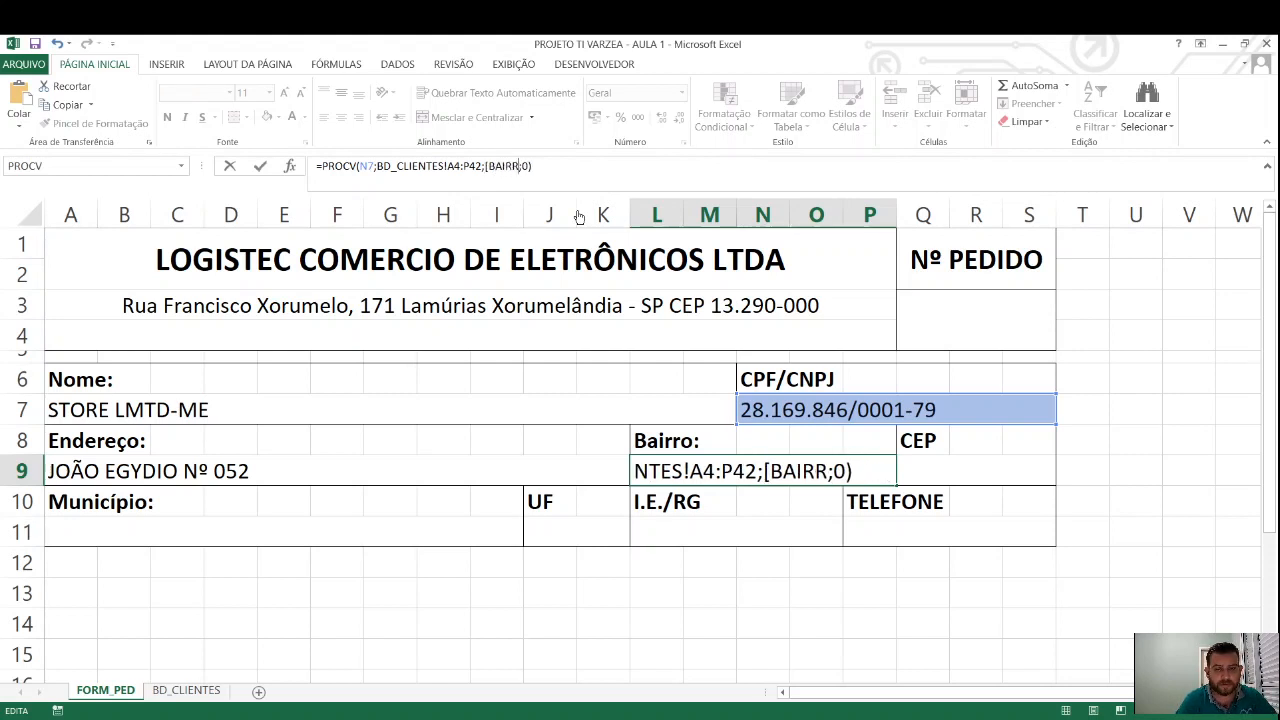
pyautogui.write(']')
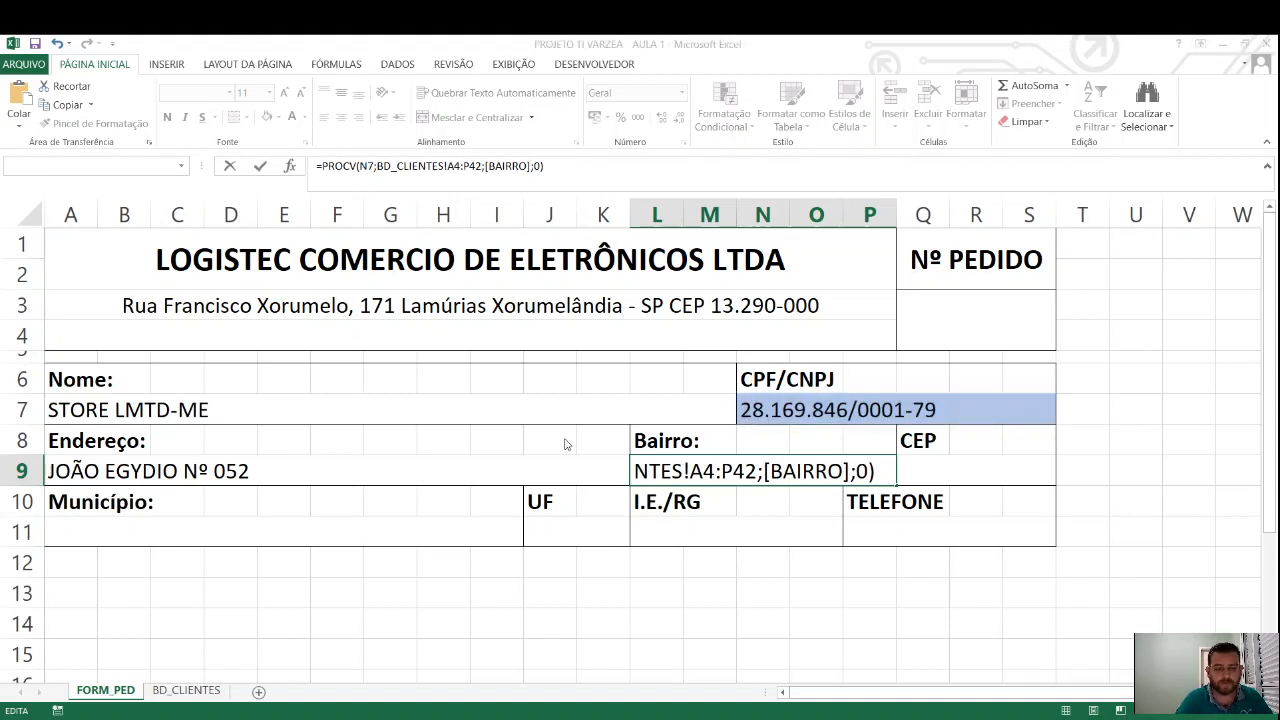
pyautogui.doubleClick(757, 484)
pyautogui.press('Delete')
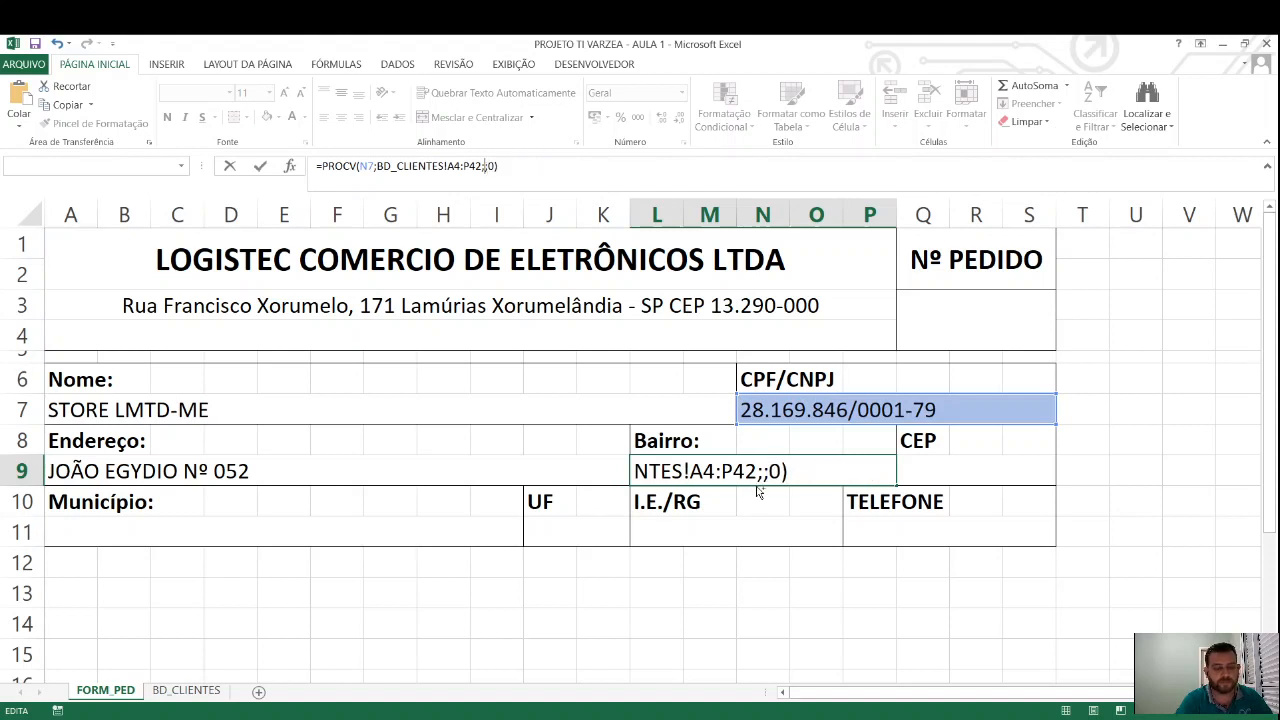
pyautogui.hotkey('ctrl', 'z')
pyautogui.press('Delete')
pyautogui.hotkey('ctrl', 'z')
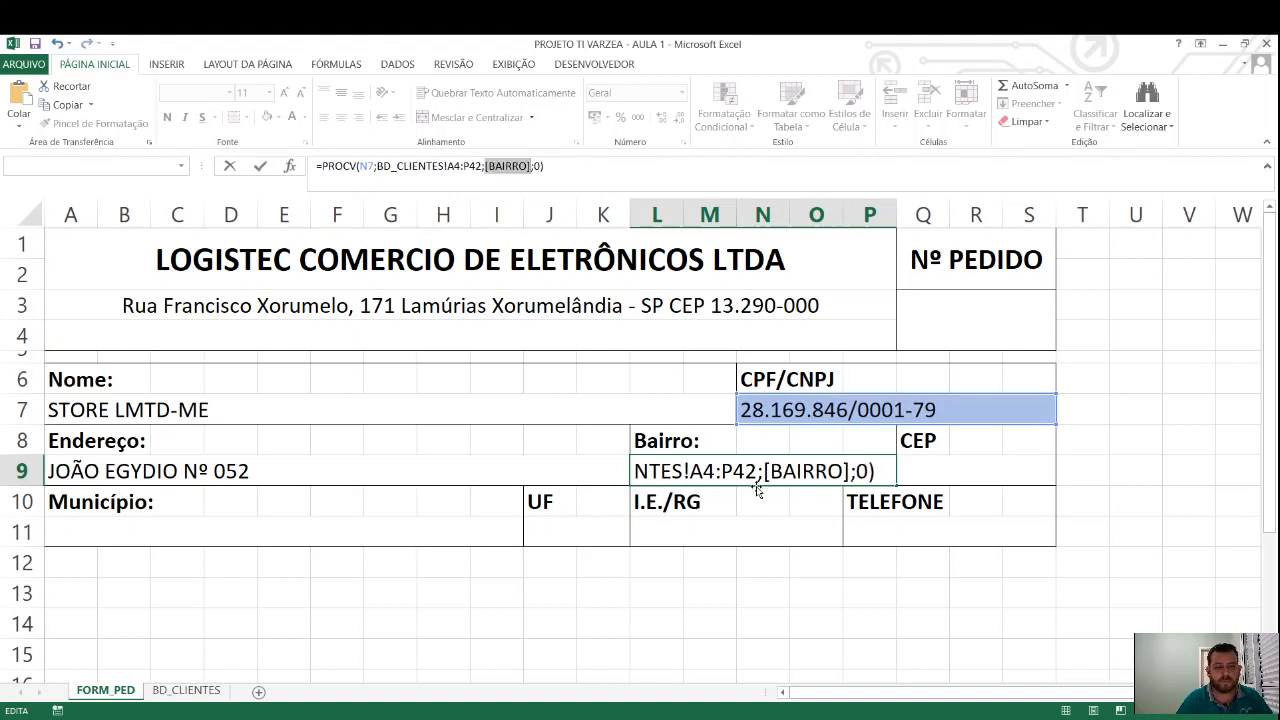
pyautogui.write('6')
pyautogui.press('Return')
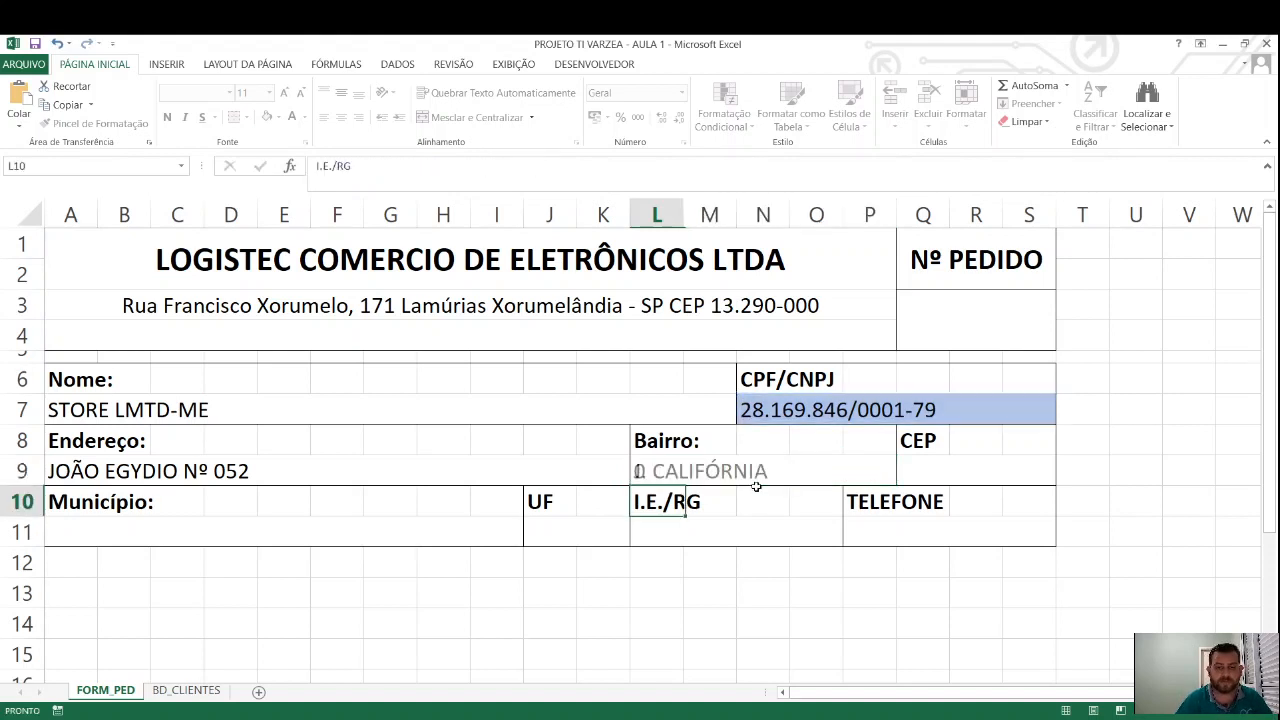
pyautogui.click(757, 467)
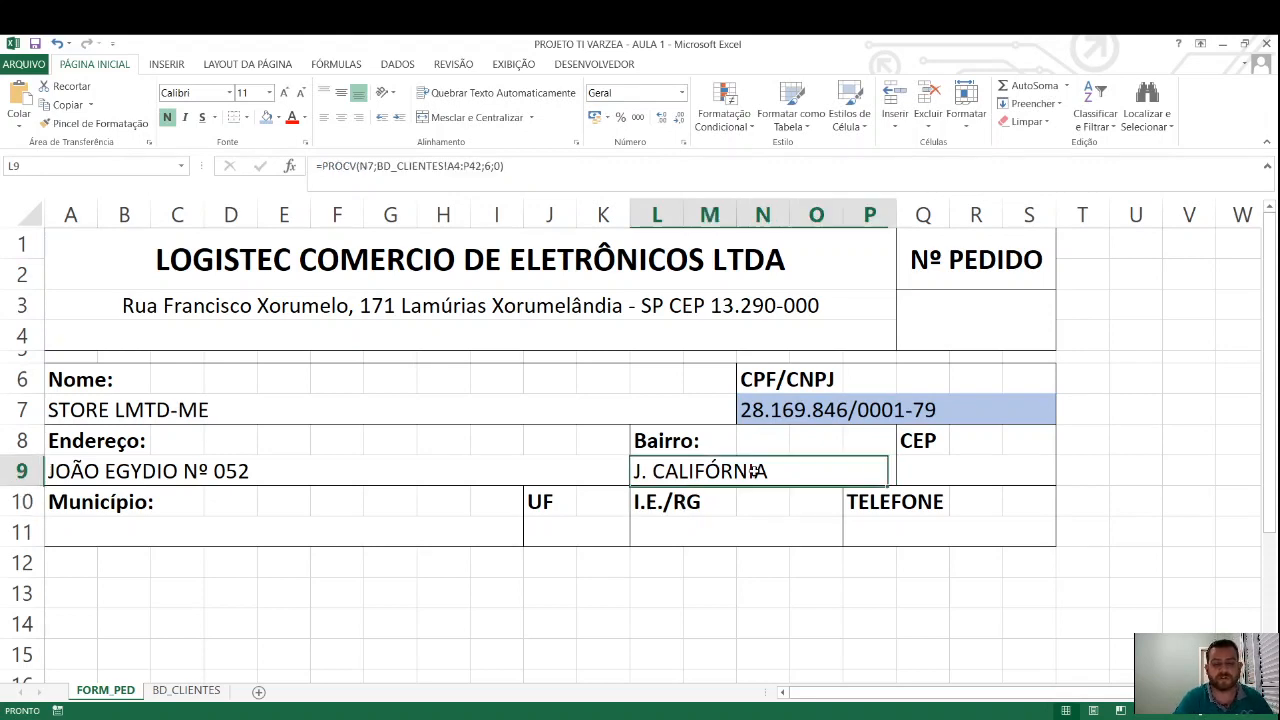
# Number the UF and CEP columns as 7 and 8 in cells G3 and H3 of BD_CLIENTES
pyautogui.click(996, 480)
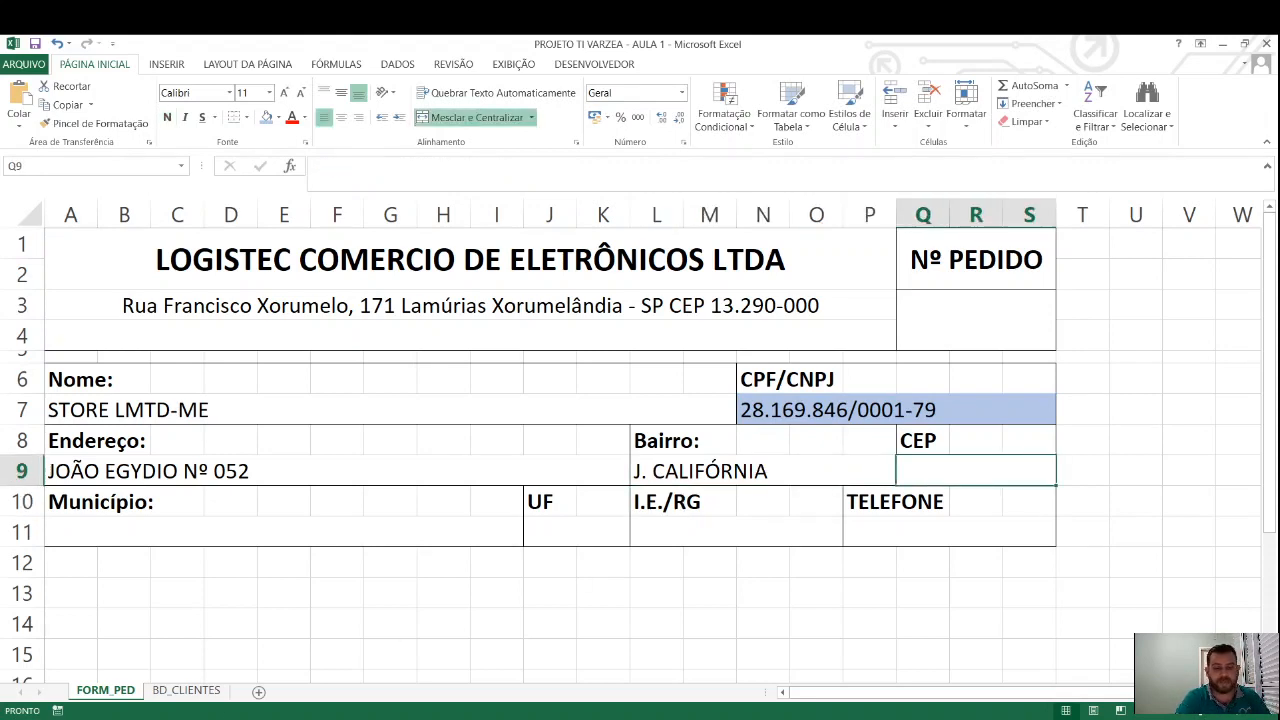
pyautogui.click(186, 690)
pyautogui.click(870, 338)
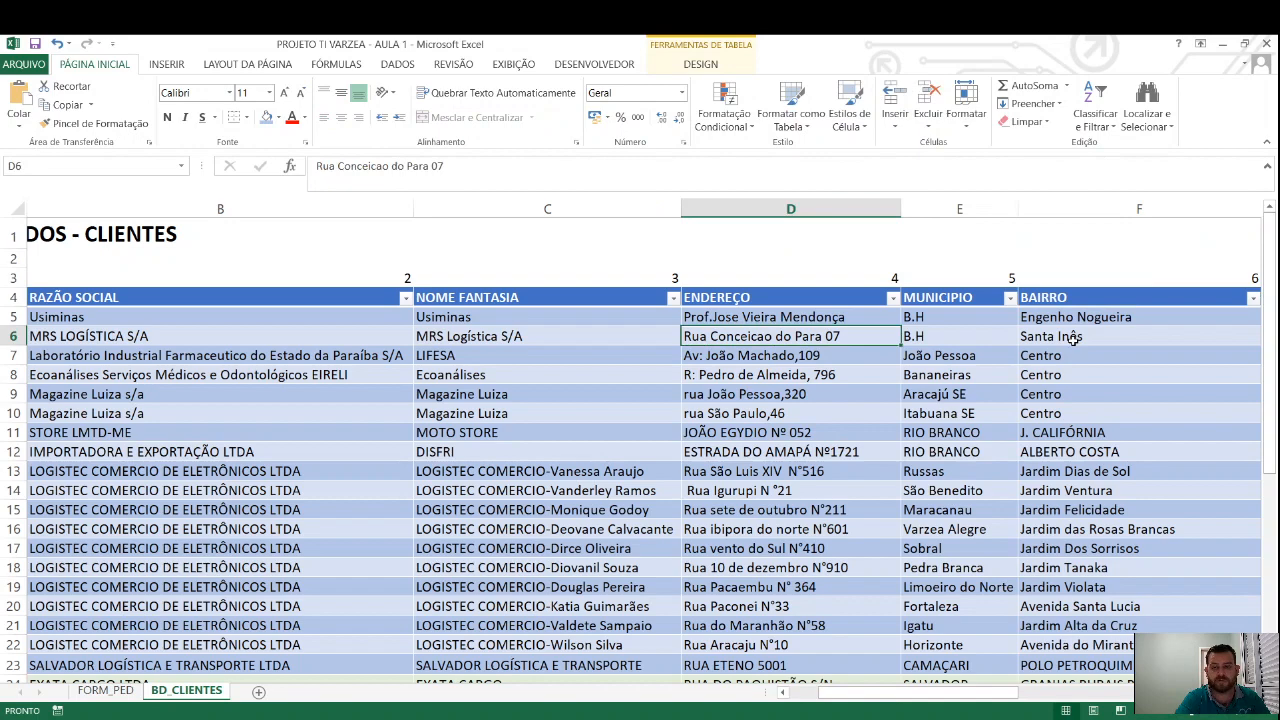
pyautogui.press('Right')
pyautogui.press('Right')
pyautogui.press('Right')
pyautogui.press('Right')
pyautogui.press('Right')
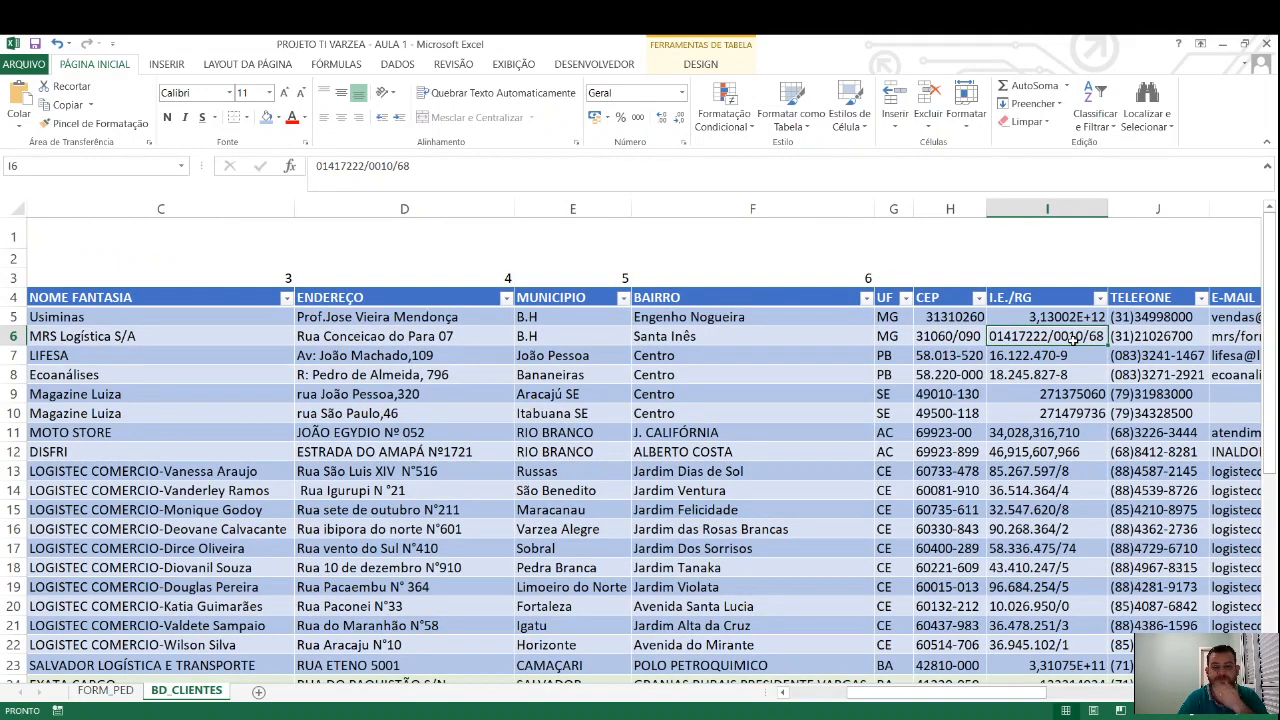
pyautogui.press('Left')
pyautogui.press('Up')
pyautogui.press('Up')
pyautogui.press('Up')
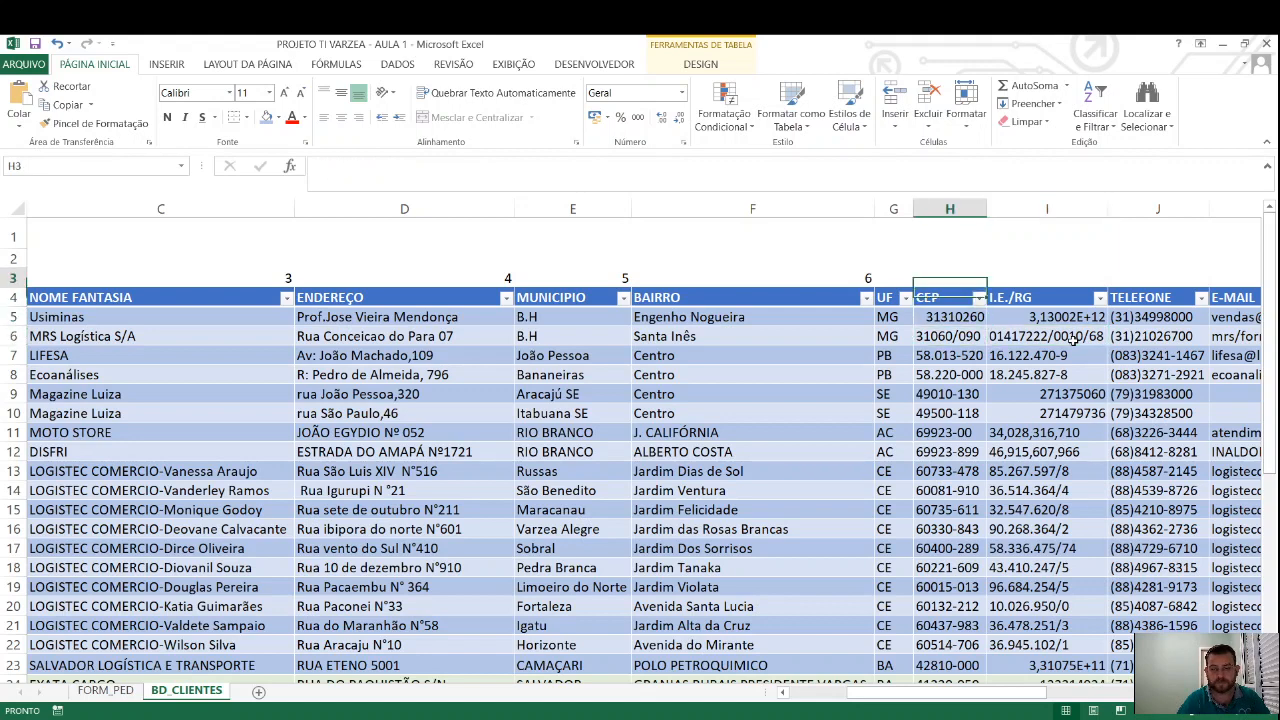
pyautogui.press('Left')
pyautogui.write('7')
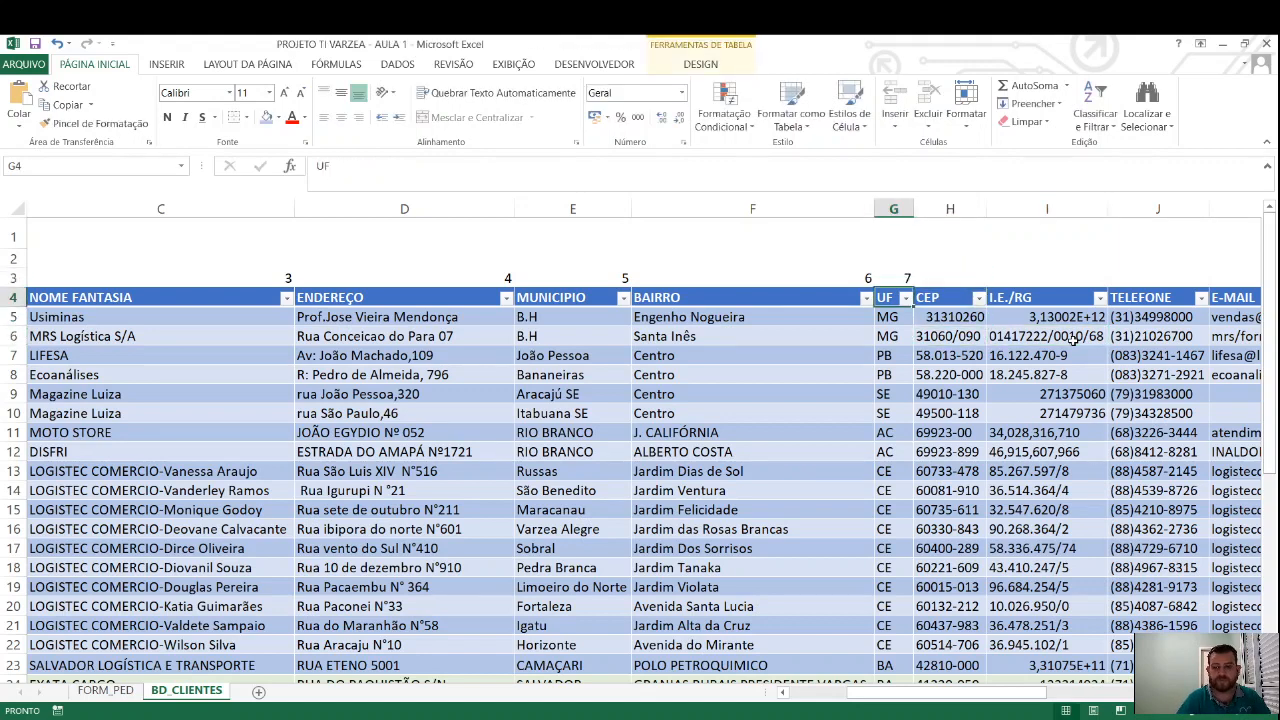
pyautogui.press('Right')
pyautogui.write('8')
pyautogui.press('Return')
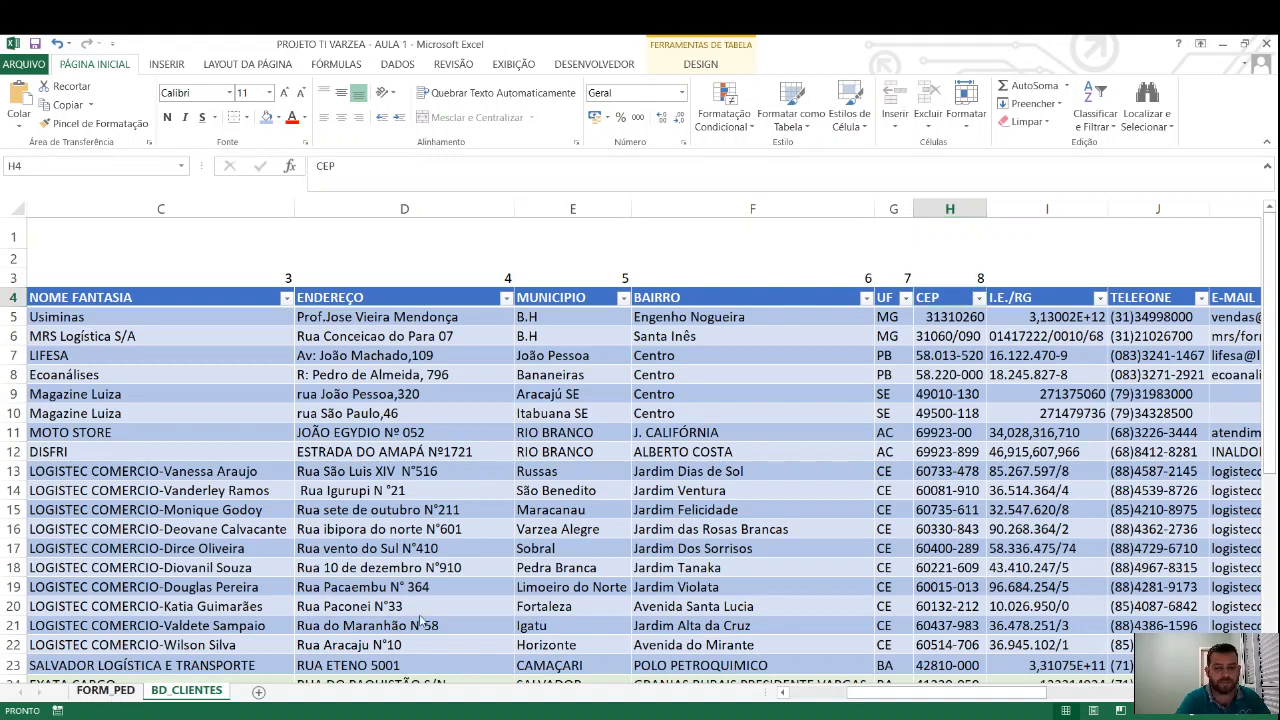
# Copy the PROCV formula text from the Bairro cell L9 on FORM_PED into the CEP cell Q9
pyautogui.hotkey('ctrl', 'pageup')
pyautogui.click(762, 492)
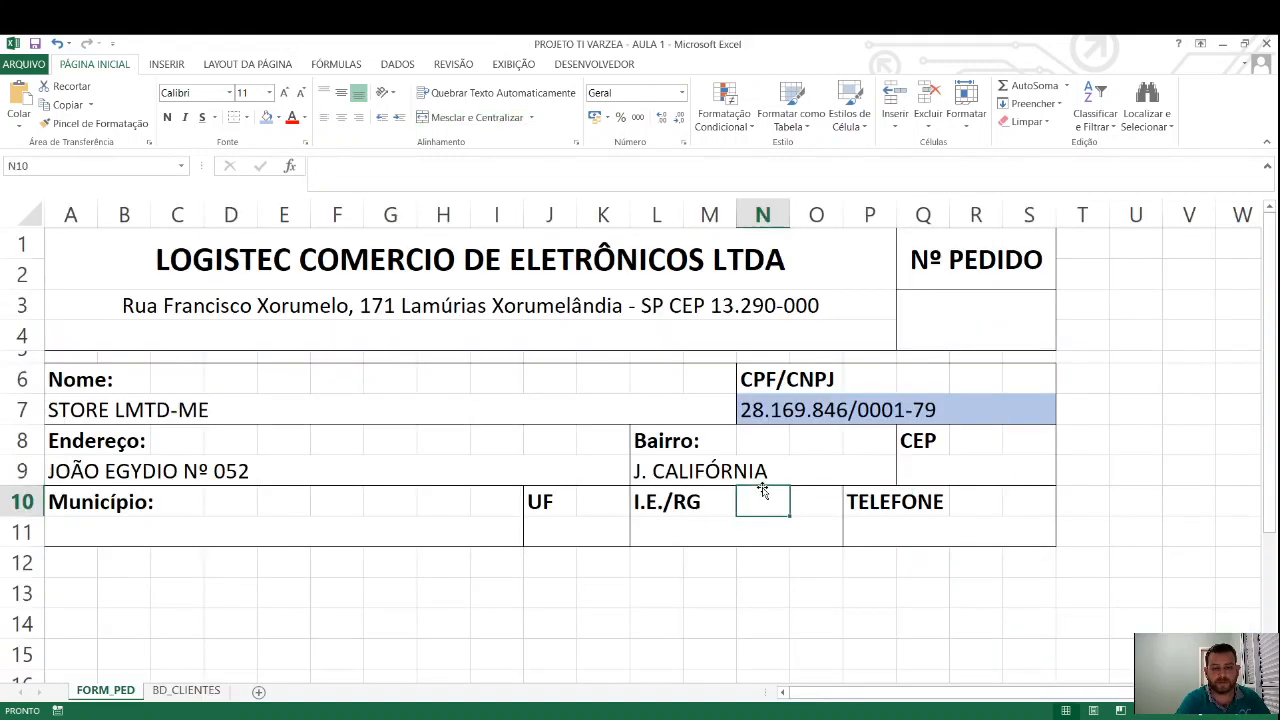
pyautogui.click(746, 468)
pyautogui.click(511, 163)
pyautogui.hotkey('shift', 'Home')
pyautogui.hotkey('ctrl', 'c')
pyautogui.click(918, 470)
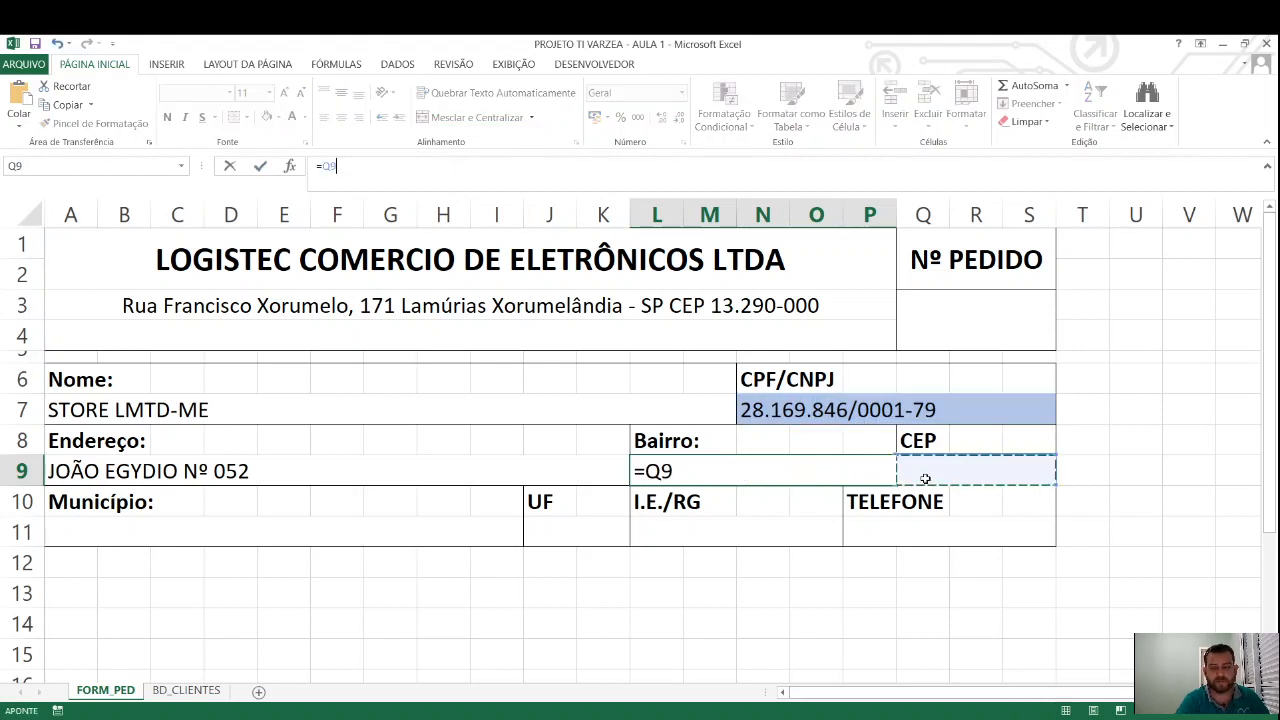
pyautogui.press('Escape')
pyautogui.click(916, 468)
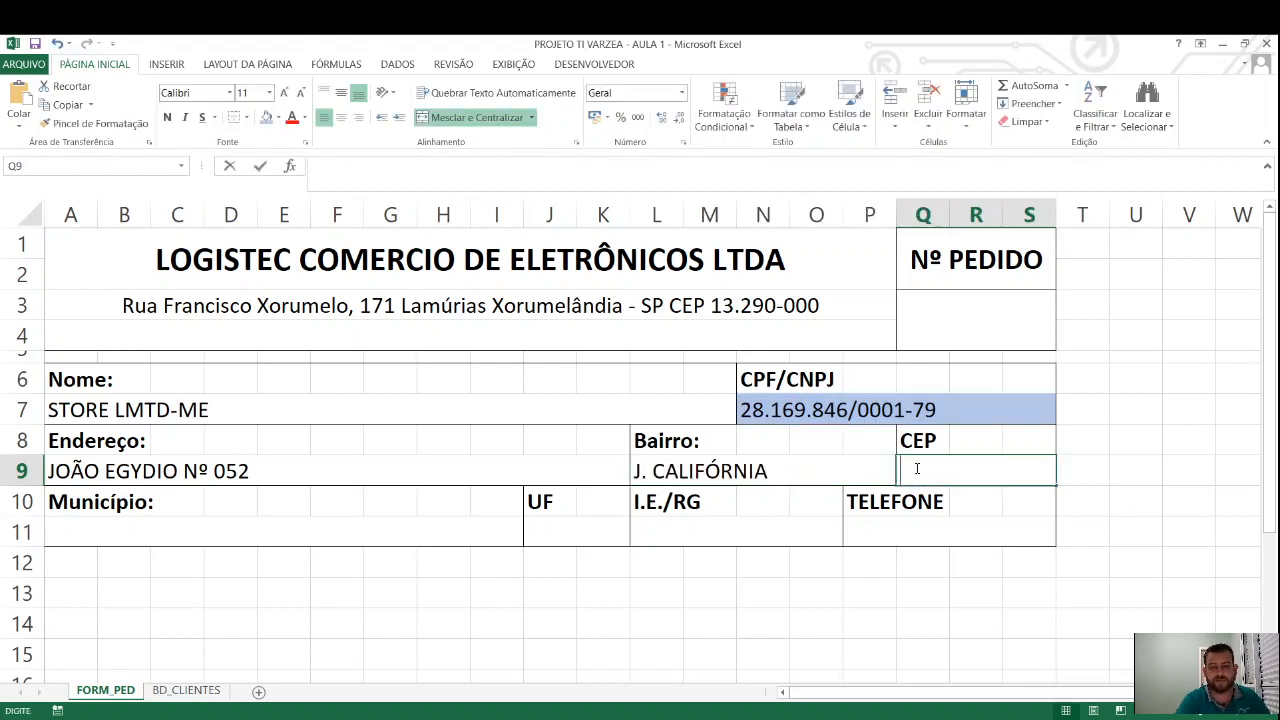
pyautogui.click(341, 165)
pyautogui.hotkey('ctrl', 'v')
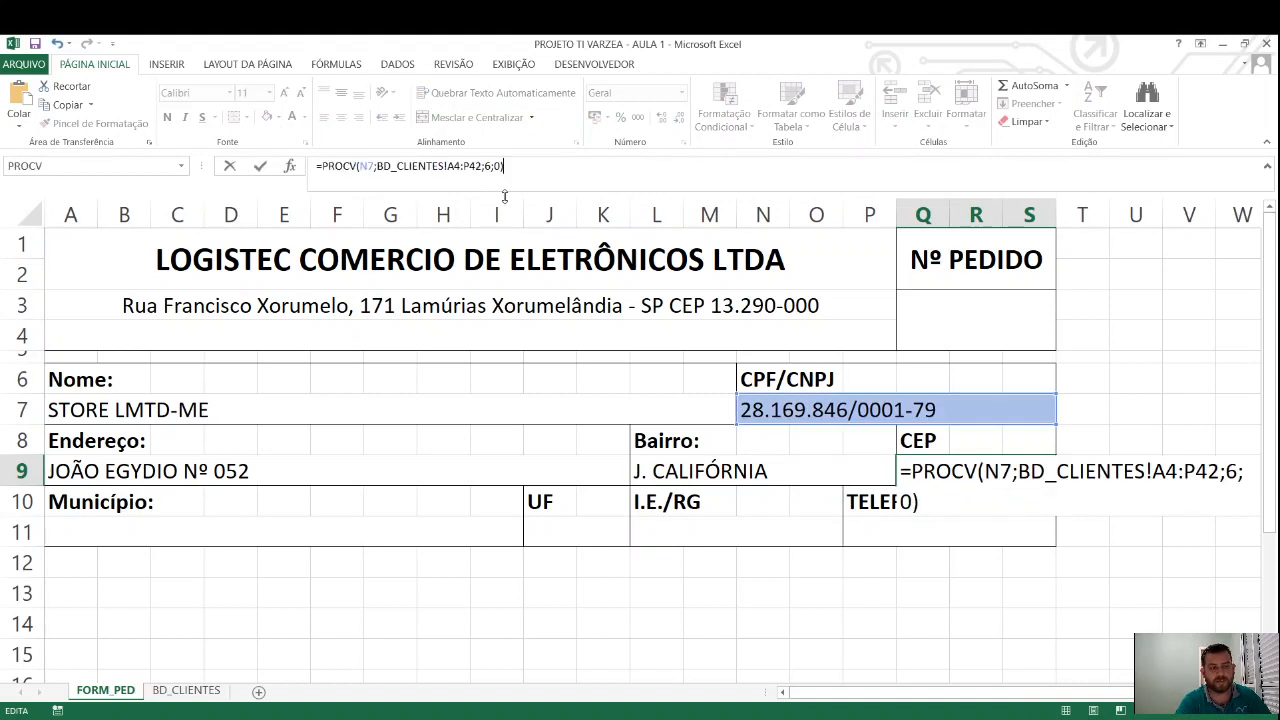
pyautogui.press('Return')
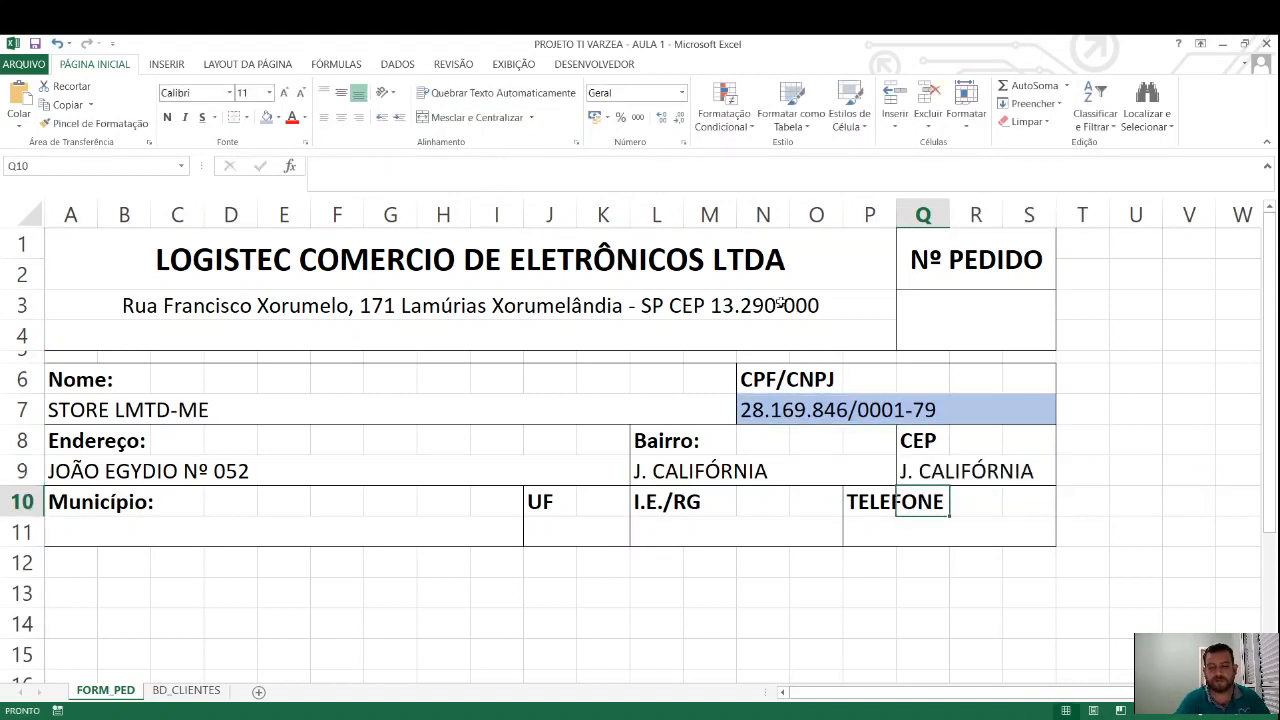
# Try column index 8 in the CEP PROCV formula in Q9 and undo the edit
pyautogui.click(934, 477)
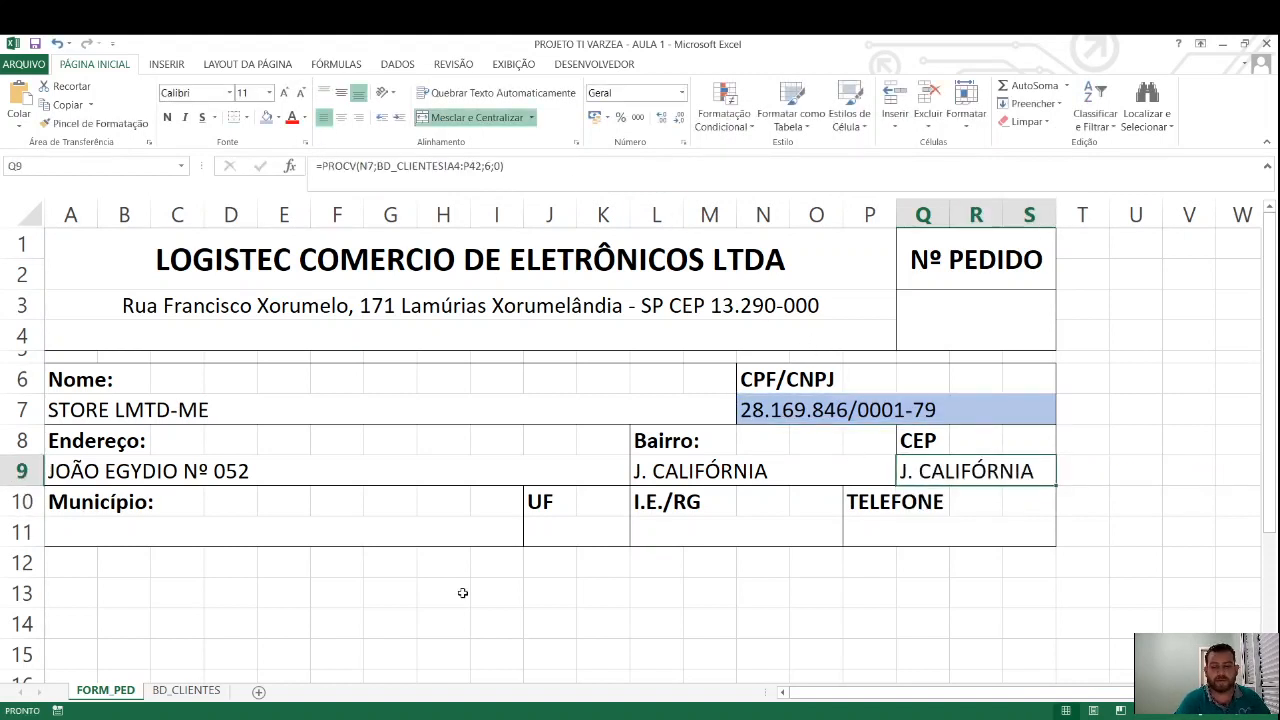
pyautogui.click(186, 690)
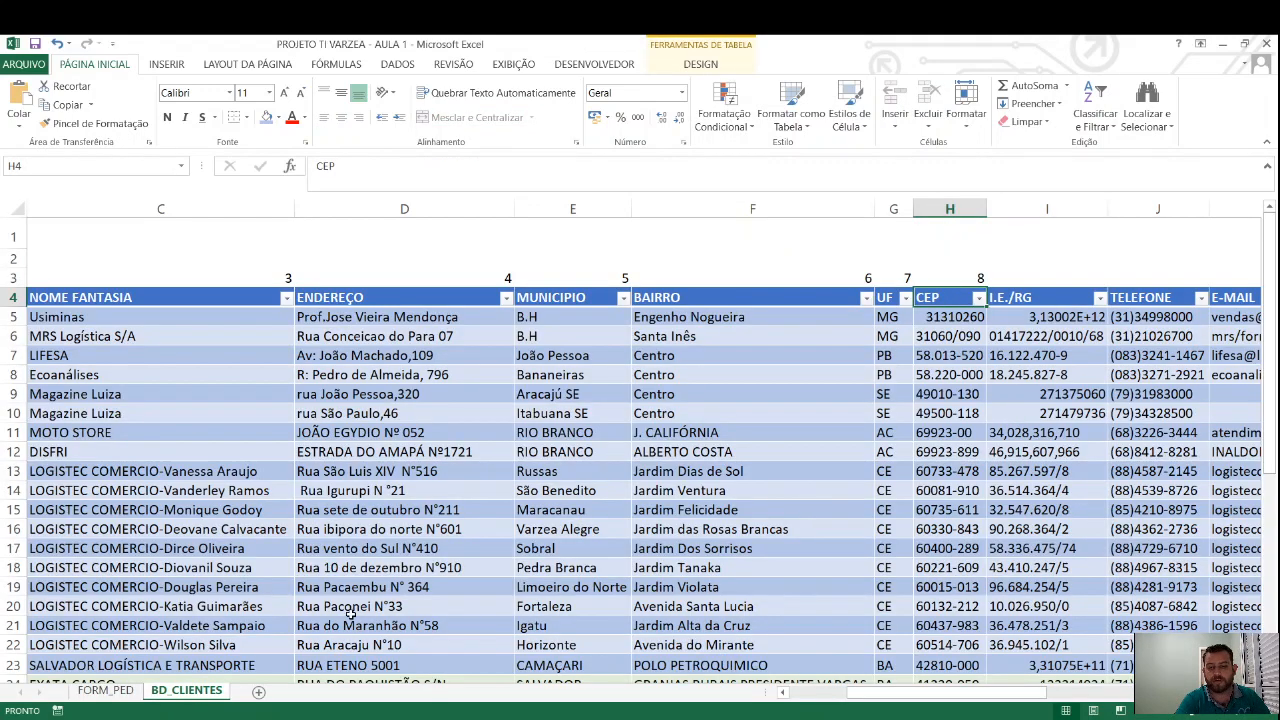
pyautogui.click(105, 690)
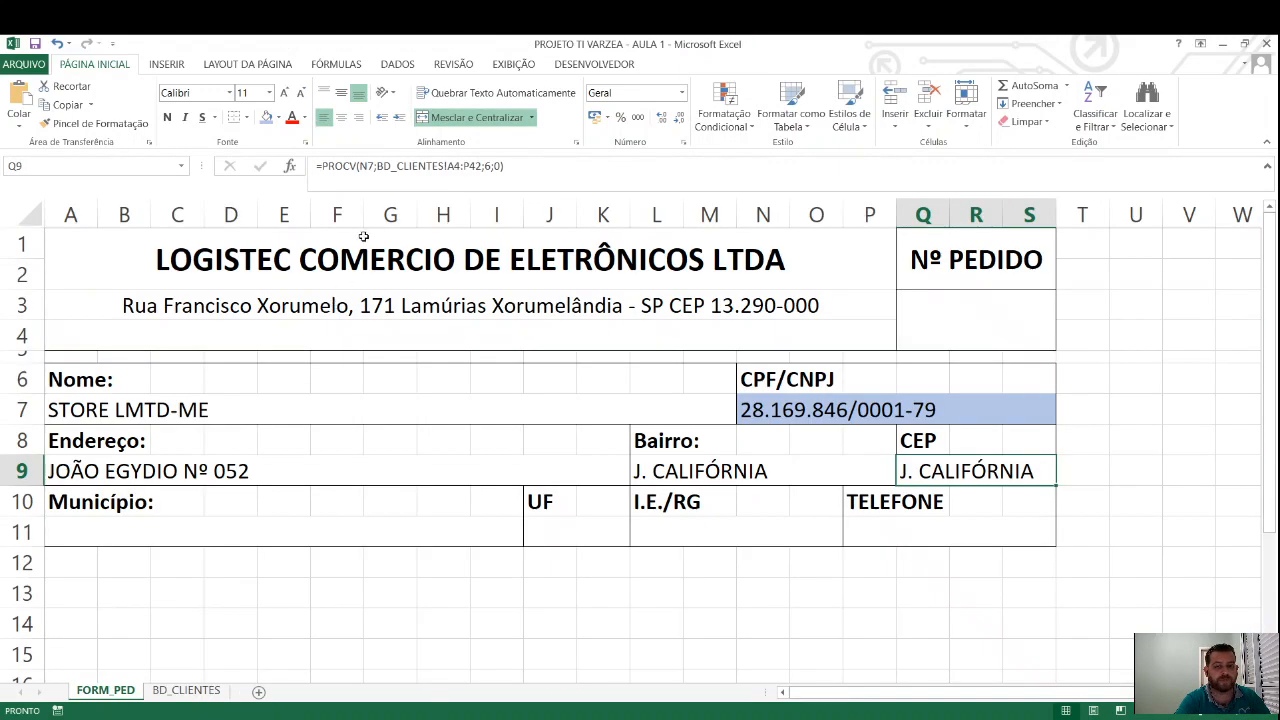
pyautogui.click(489, 166)
pyautogui.press('BackSpace')
pyautogui.write('8')
pyautogui.press('Return')
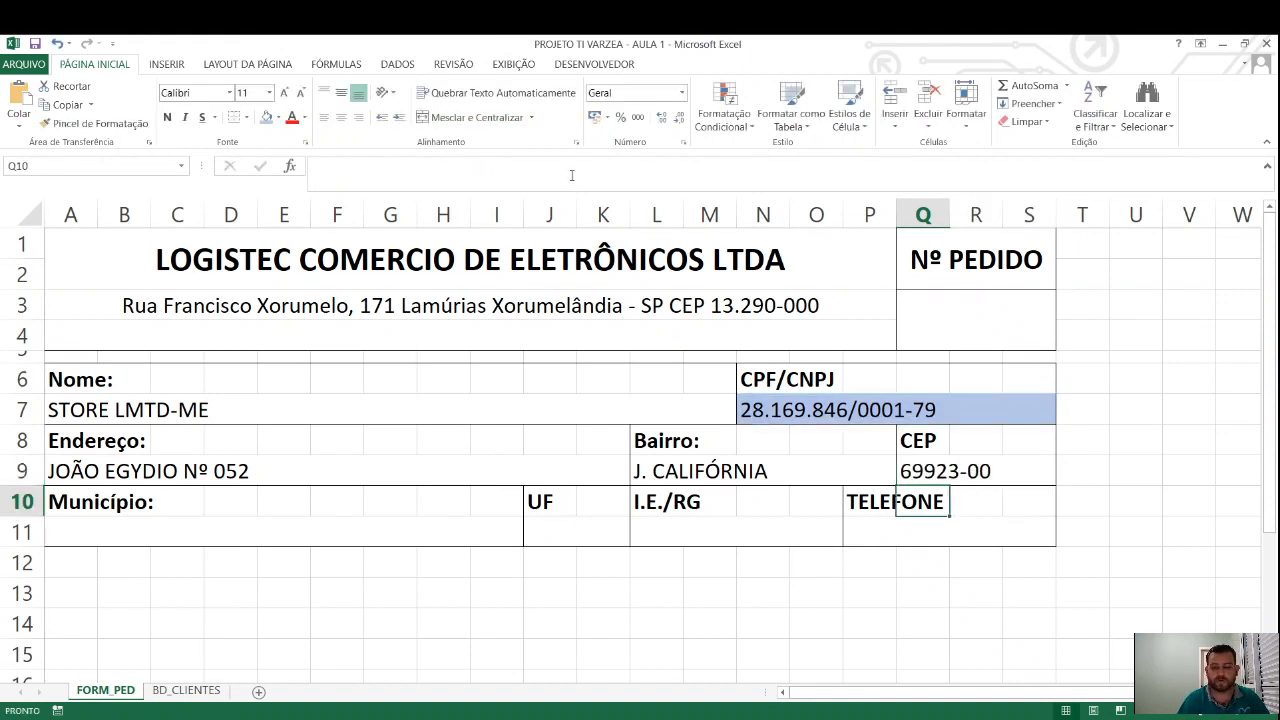
pyautogui.hotkey('ctrl', 'z')
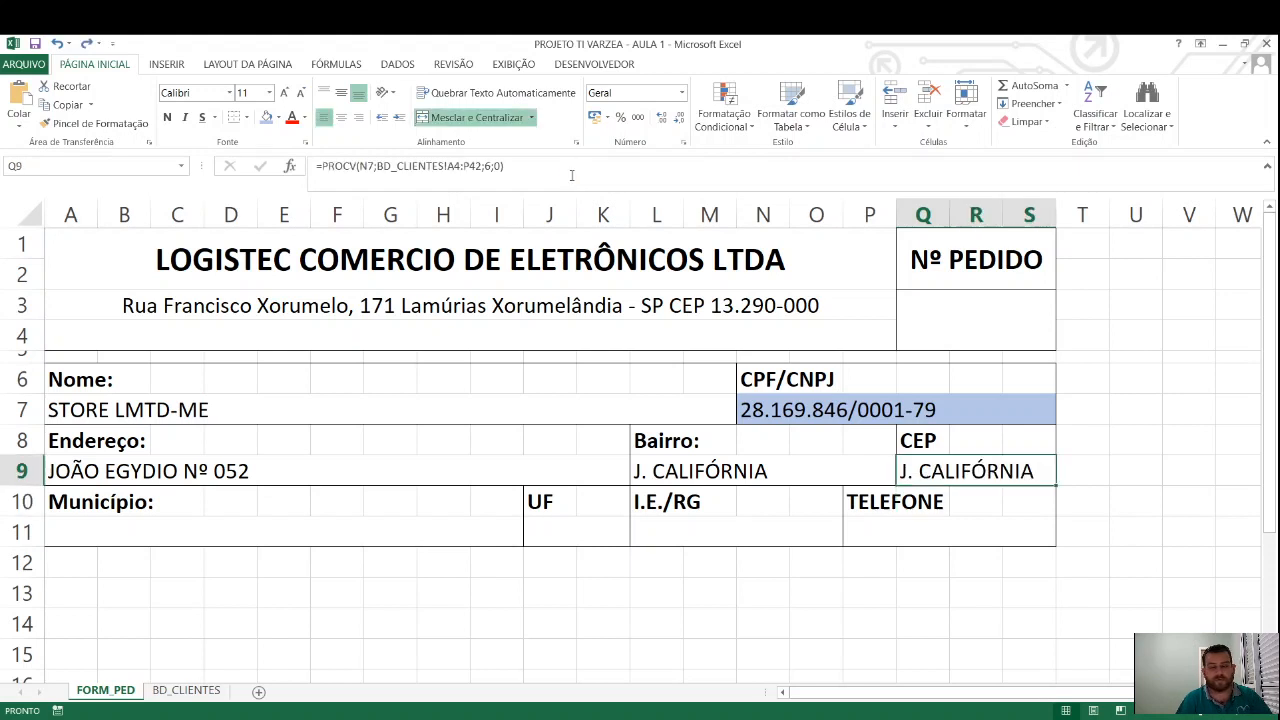
# Set the column index argument of the CEP PROCV formula in Q9 to 8
pyautogui.click(936, 538)
pyautogui.click(955, 470)
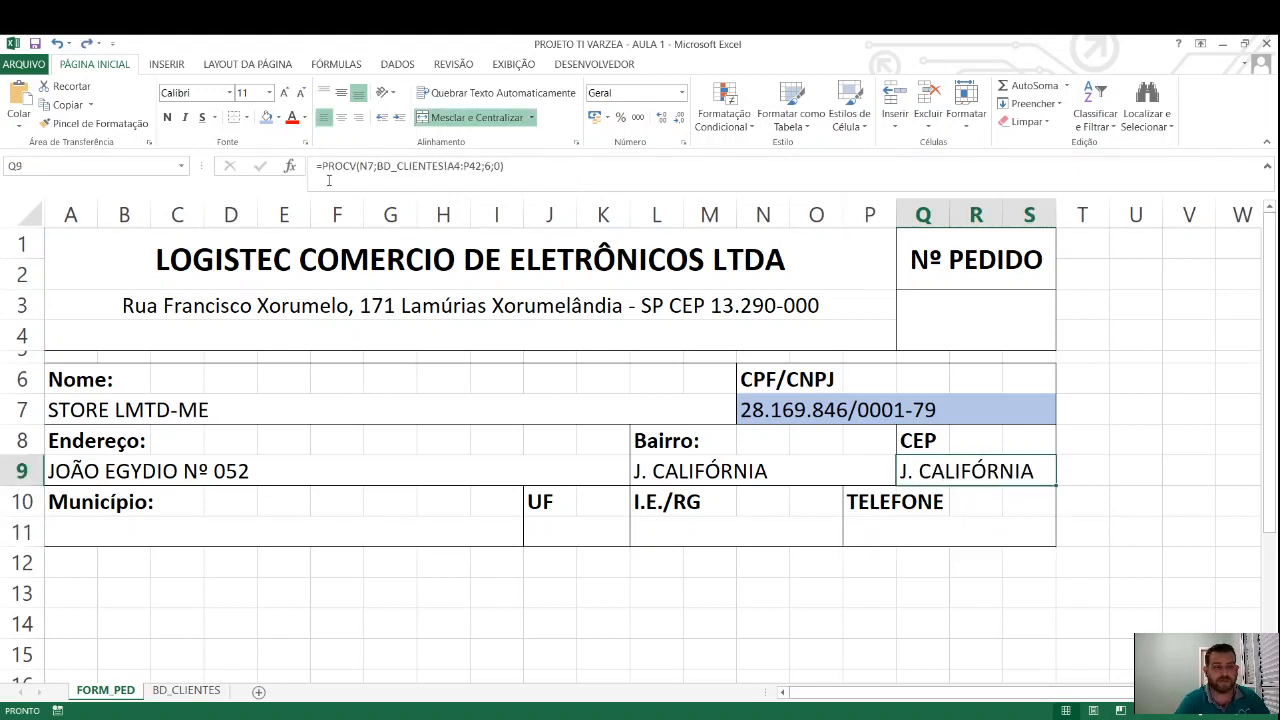
pyautogui.press('F2')
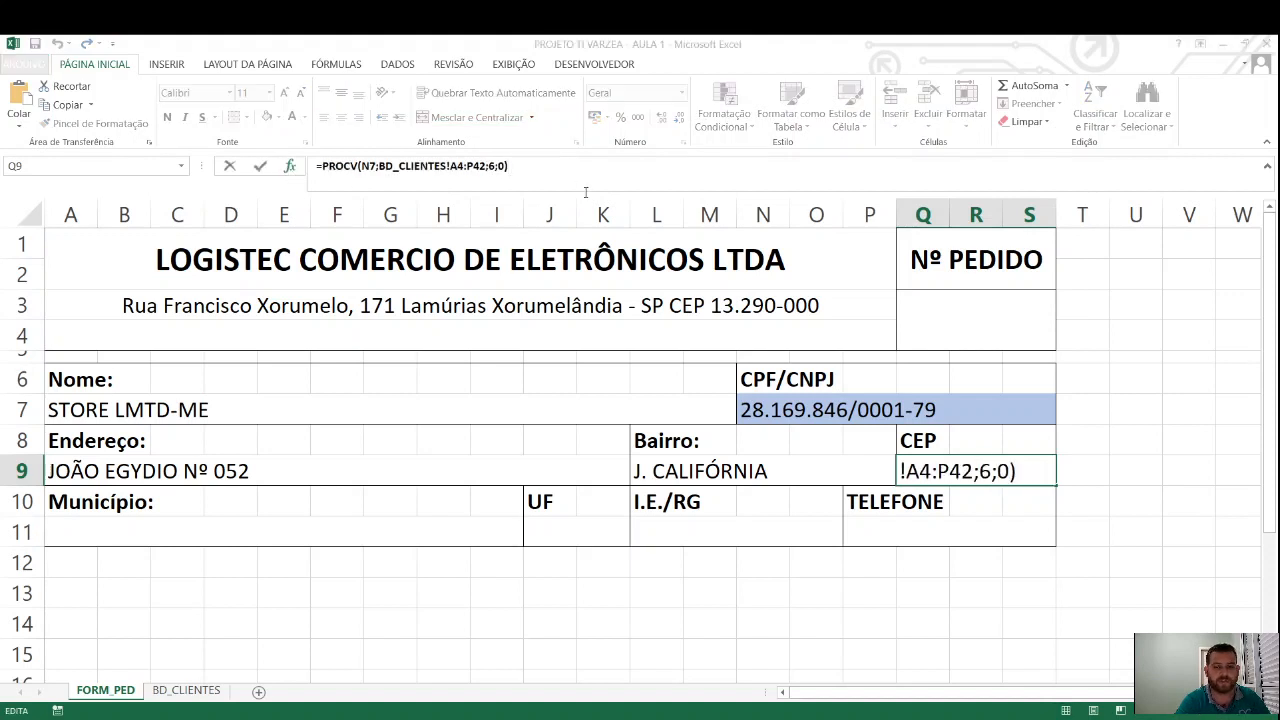
pyautogui.press('BackSpace')
pyautogui.write('8')
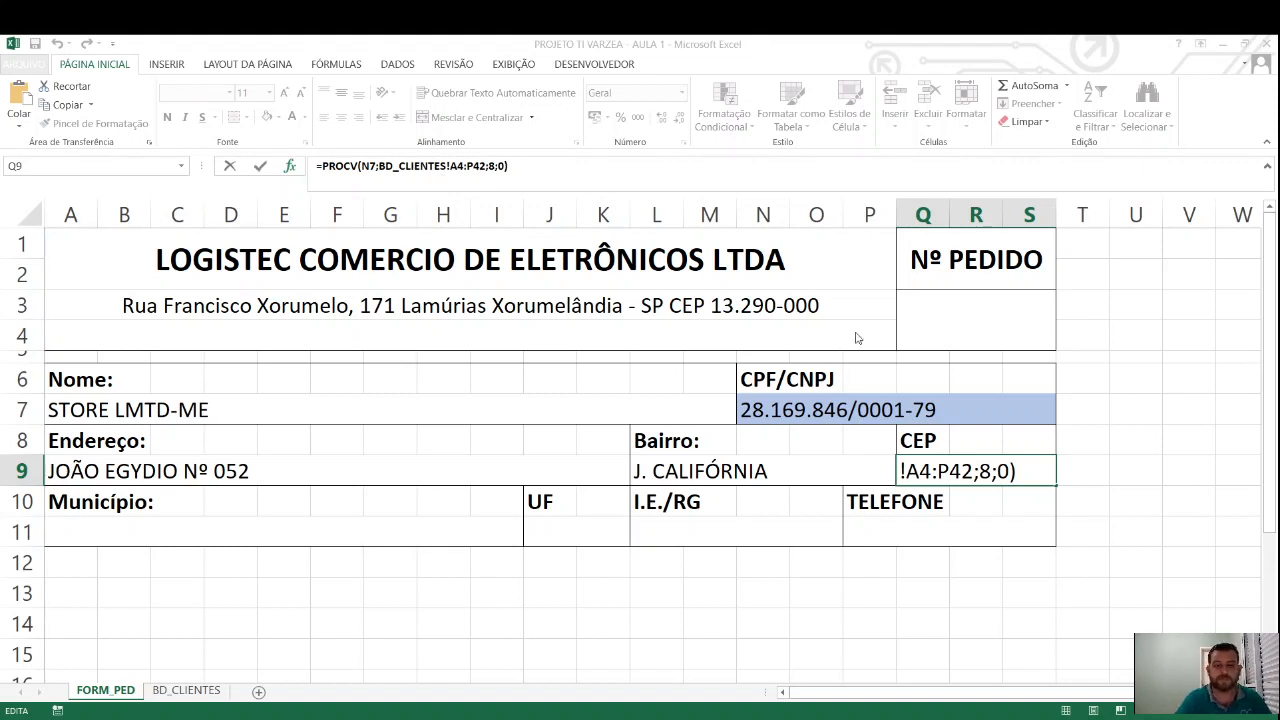
pyautogui.hotkey('ctrl', 'Return')
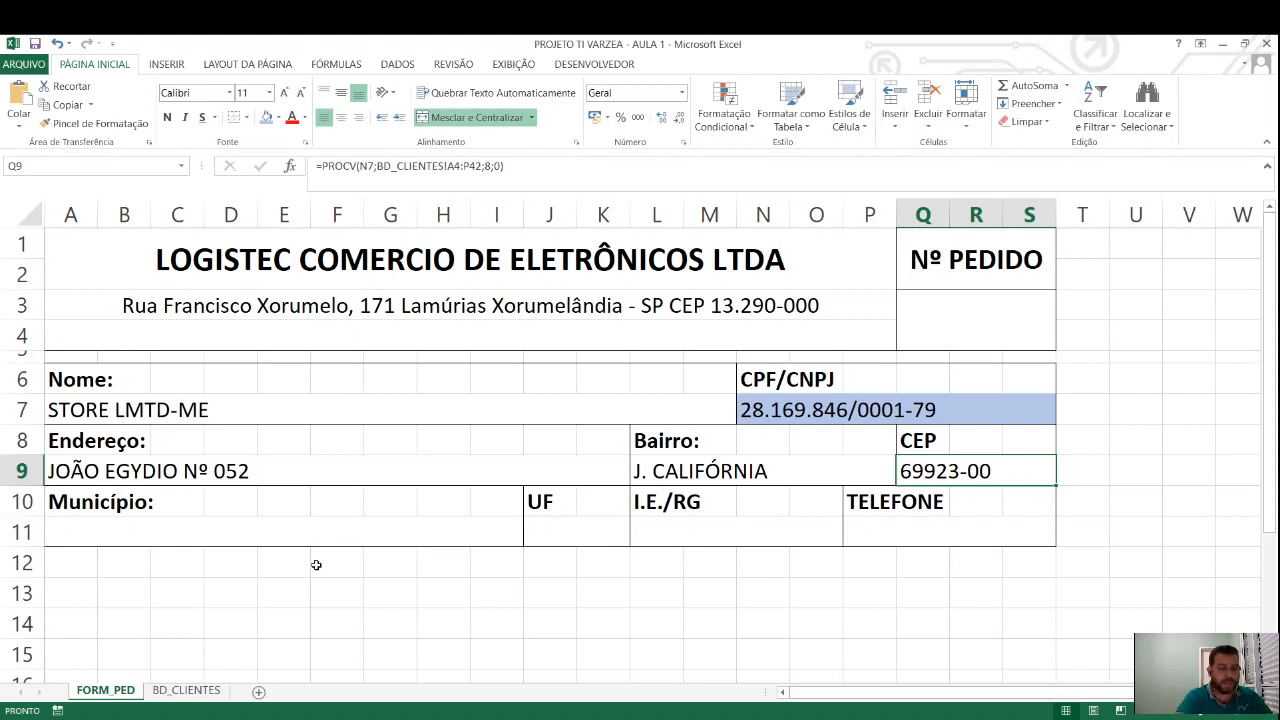
pyautogui.click(293, 532)
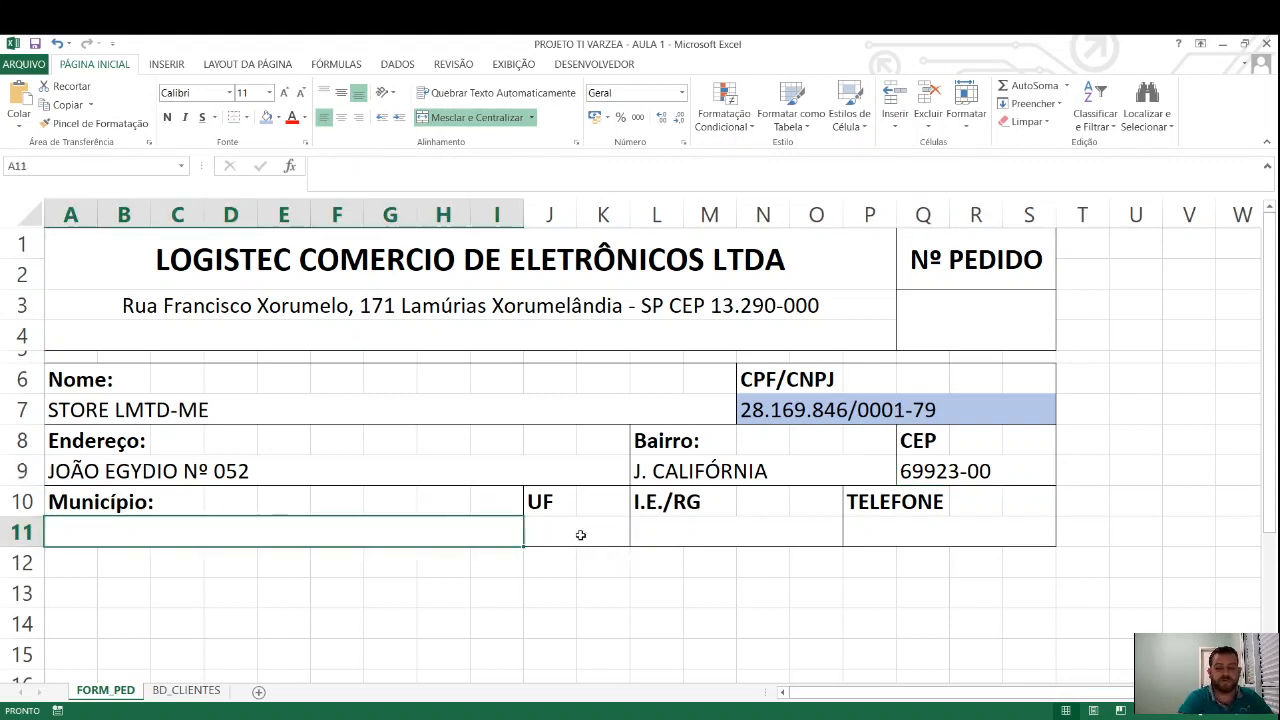
pyautogui.click(581, 533)
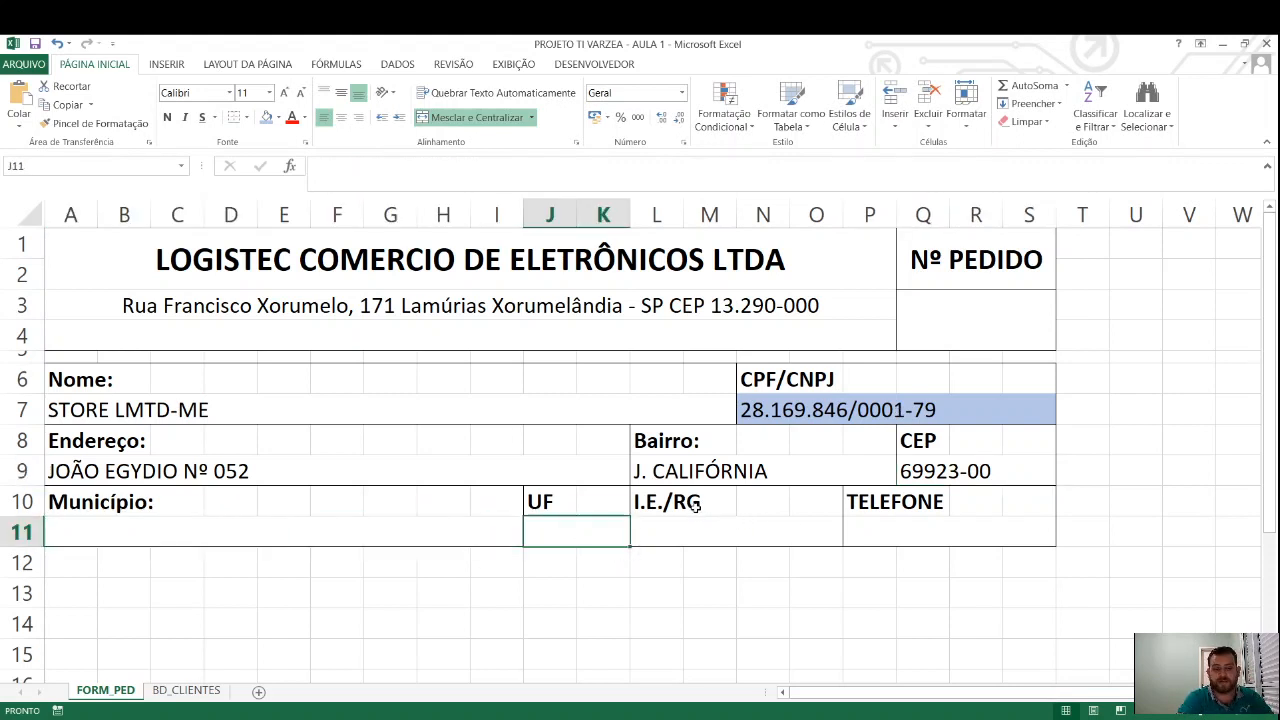
pyautogui.click(714, 537)
pyautogui.click(934, 534)
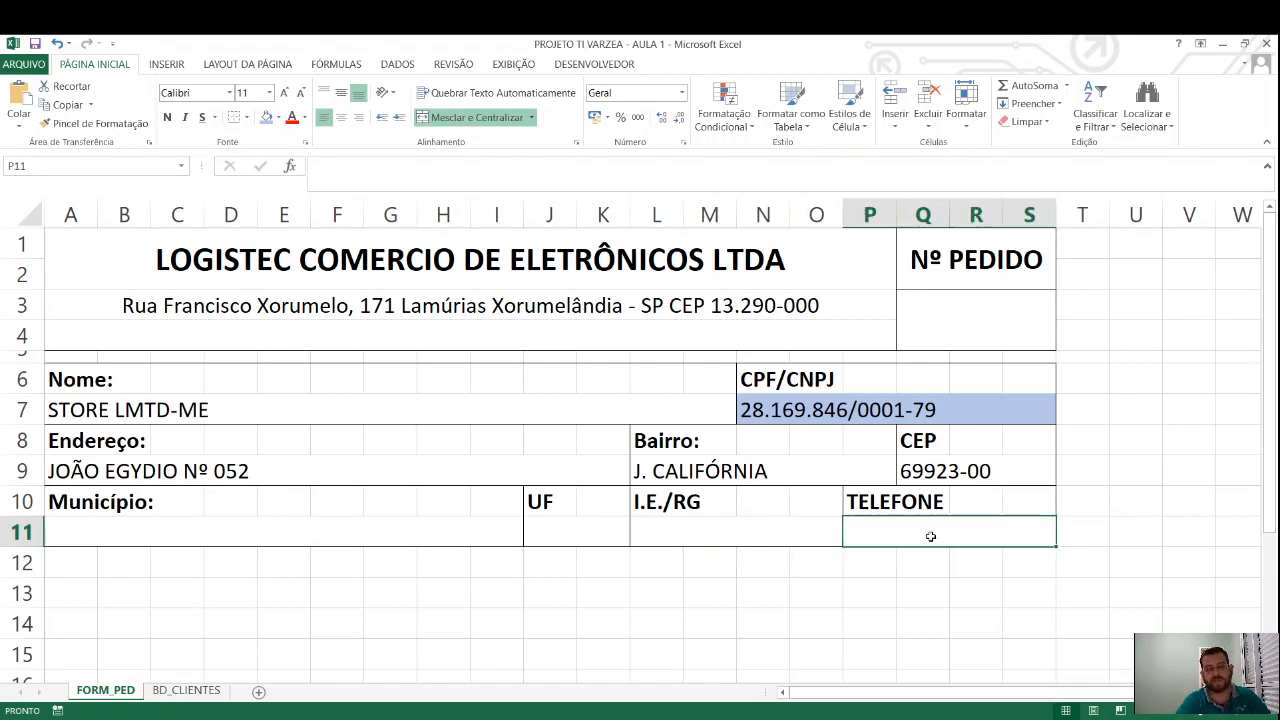
pyautogui.click(168, 407)
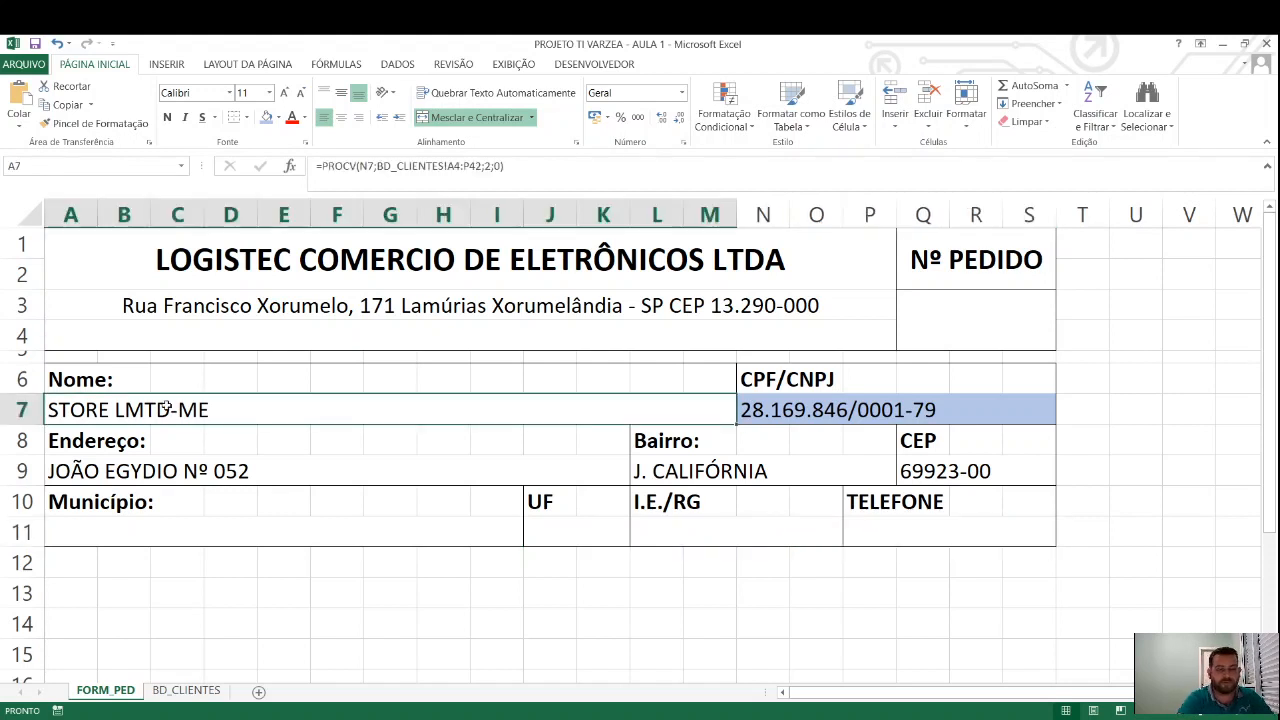
pyautogui.click(121, 471)
pyautogui.click(712, 471)
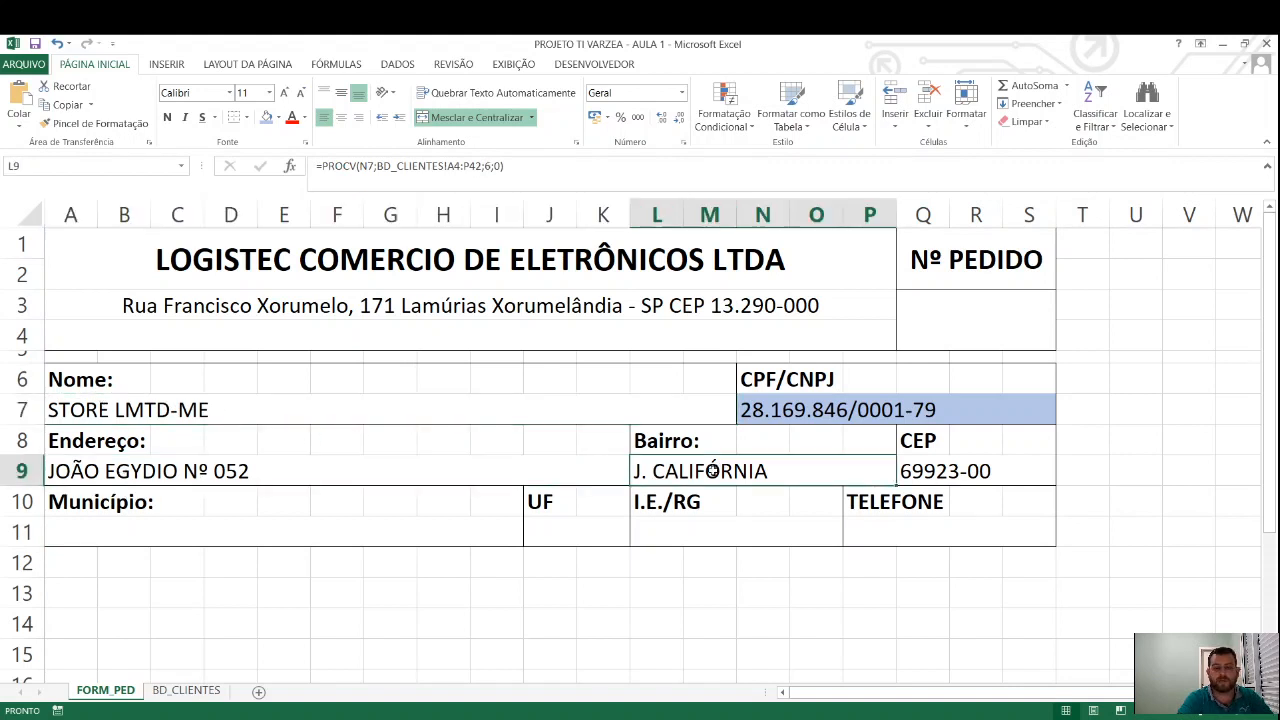
pyautogui.click(972, 471)
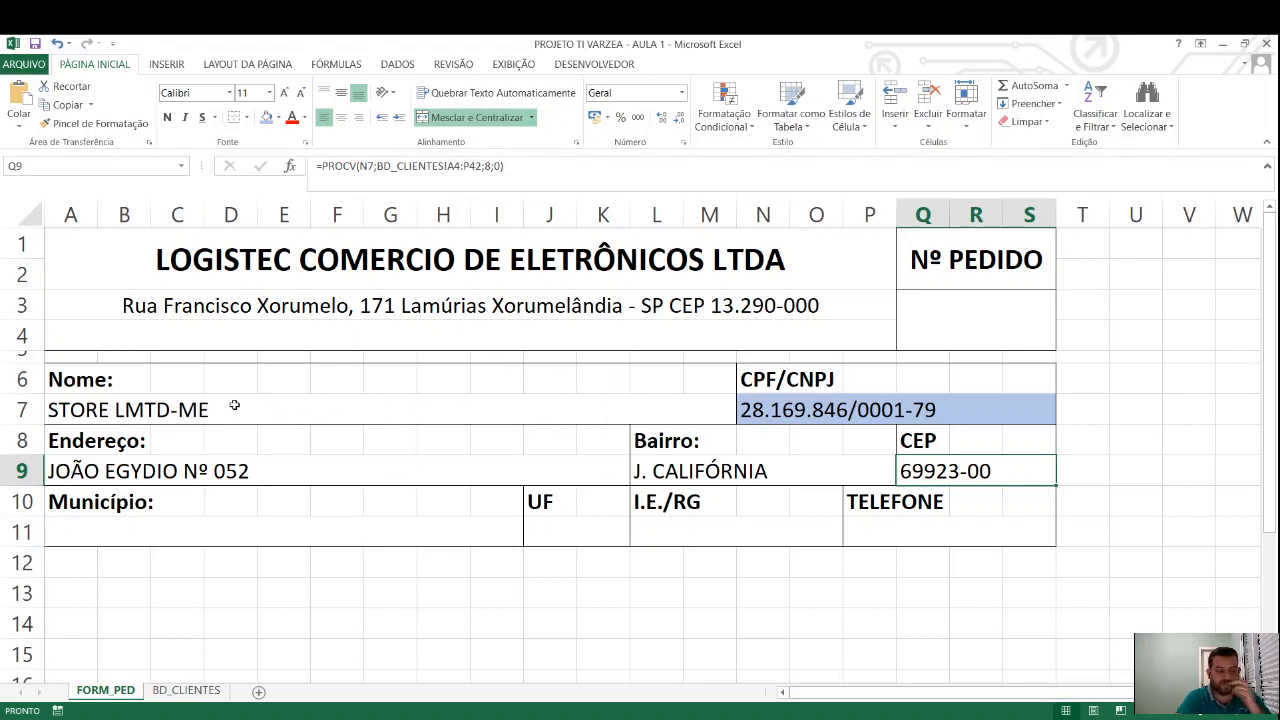
# Clear the PROCV formulas from the Nome, Endereço, Bairro and CEP cells A7, A9, L9 and Q9 on FORM_PED
pyautogui.click(158, 410)
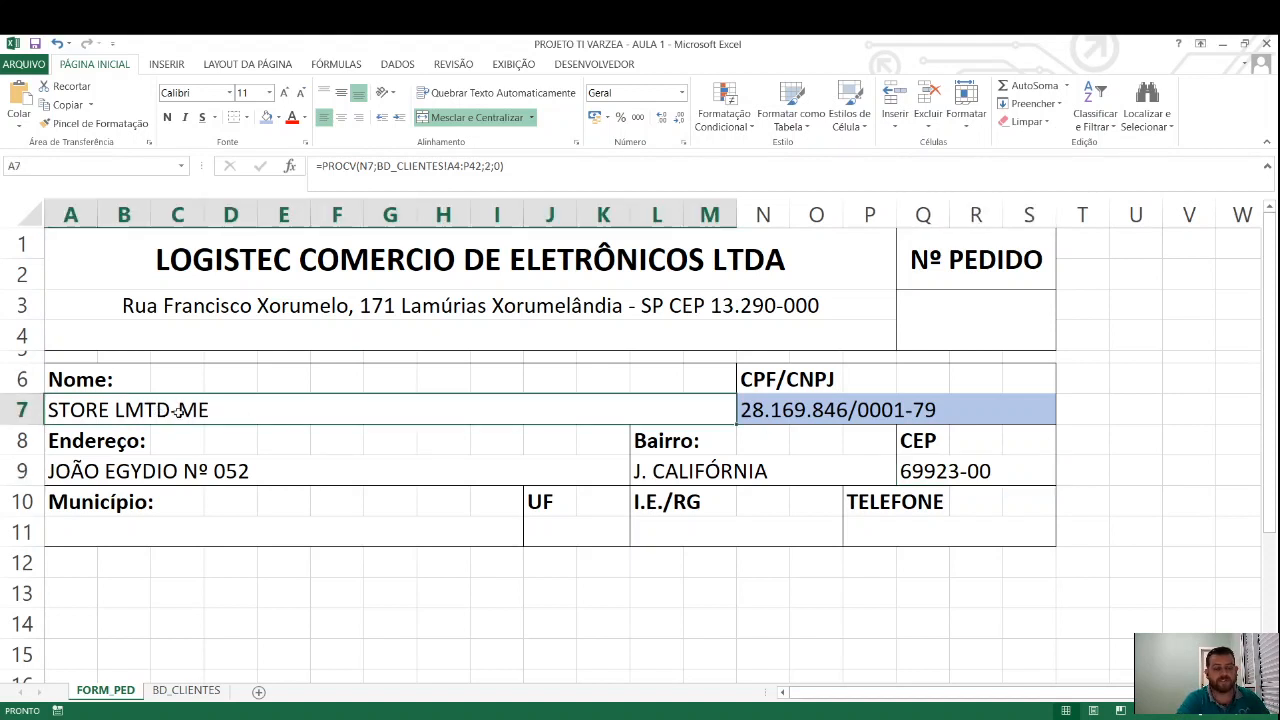
pyautogui.press('Delete')
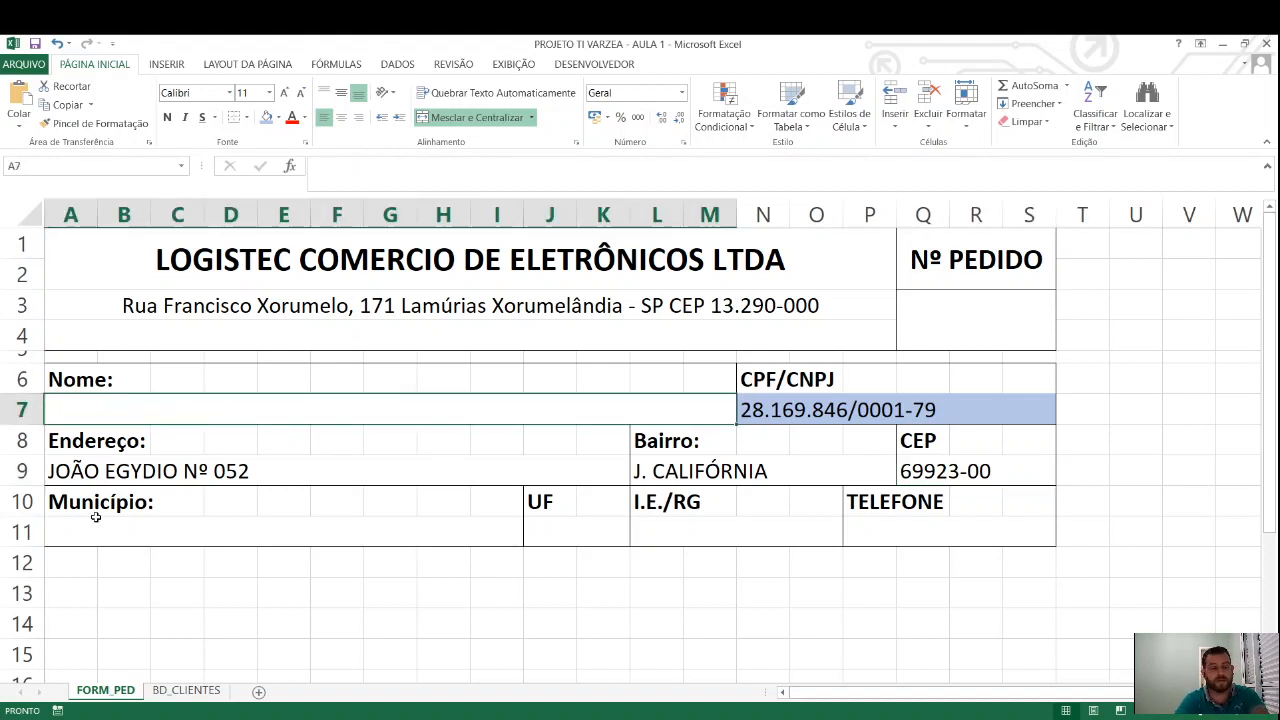
pyautogui.click(108, 471)
pyautogui.press('Delete')
pyautogui.click(659, 479)
pyautogui.press('Delete')
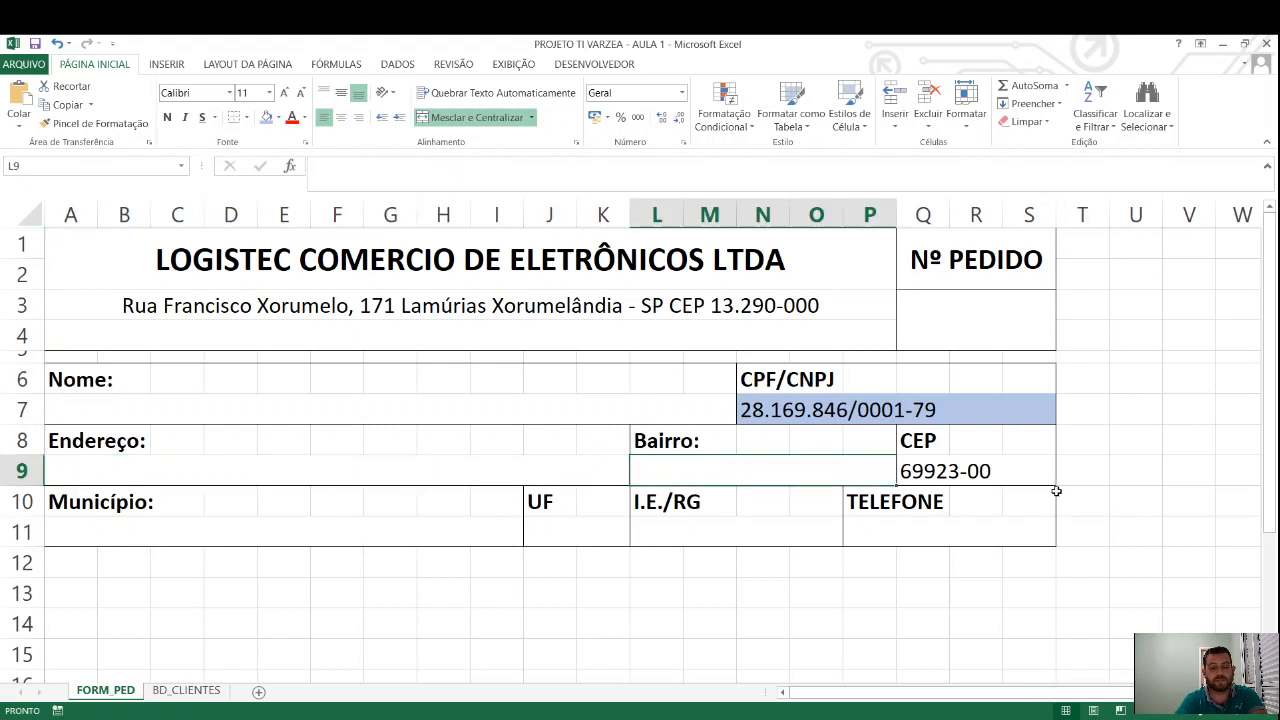
pyautogui.click(1014, 471)
pyautogui.press('Delete')
# Clear the customer number from the CPF/CNPJ cell N7
pyautogui.click(806, 408)
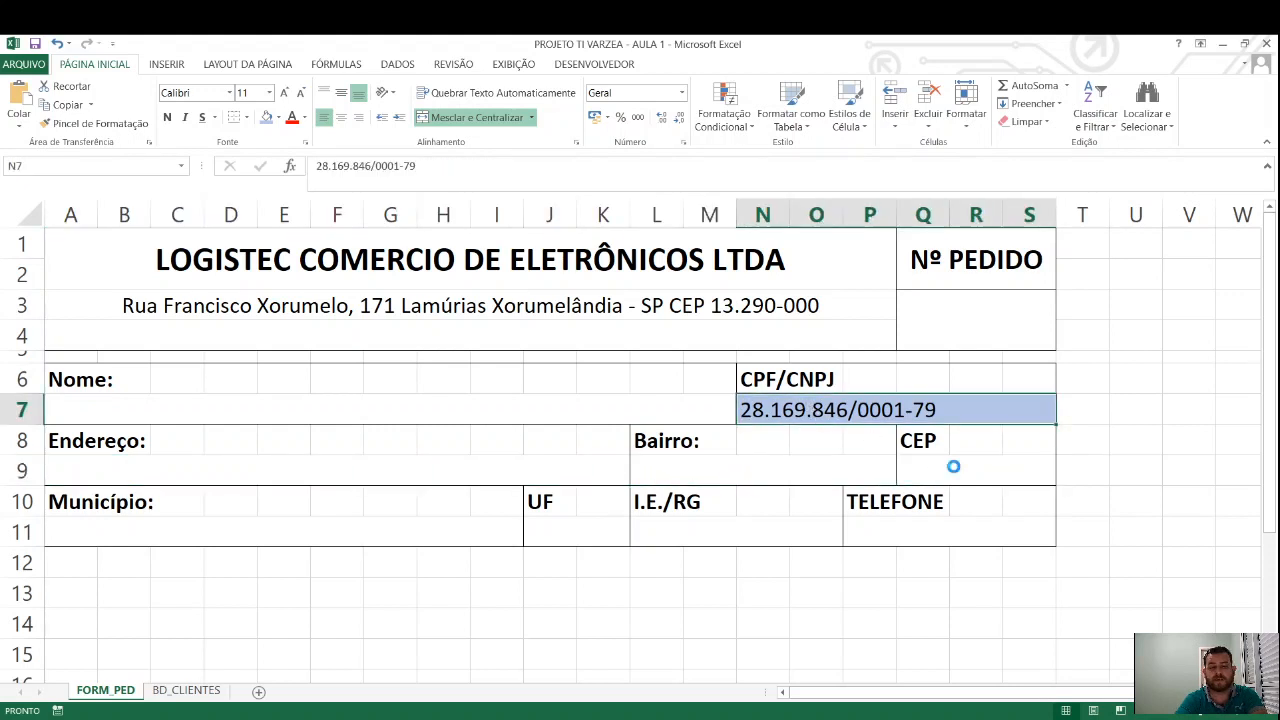
pyautogui.press('Delete')
pyautogui.click(546, 434)
pyautogui.click(780, 412)
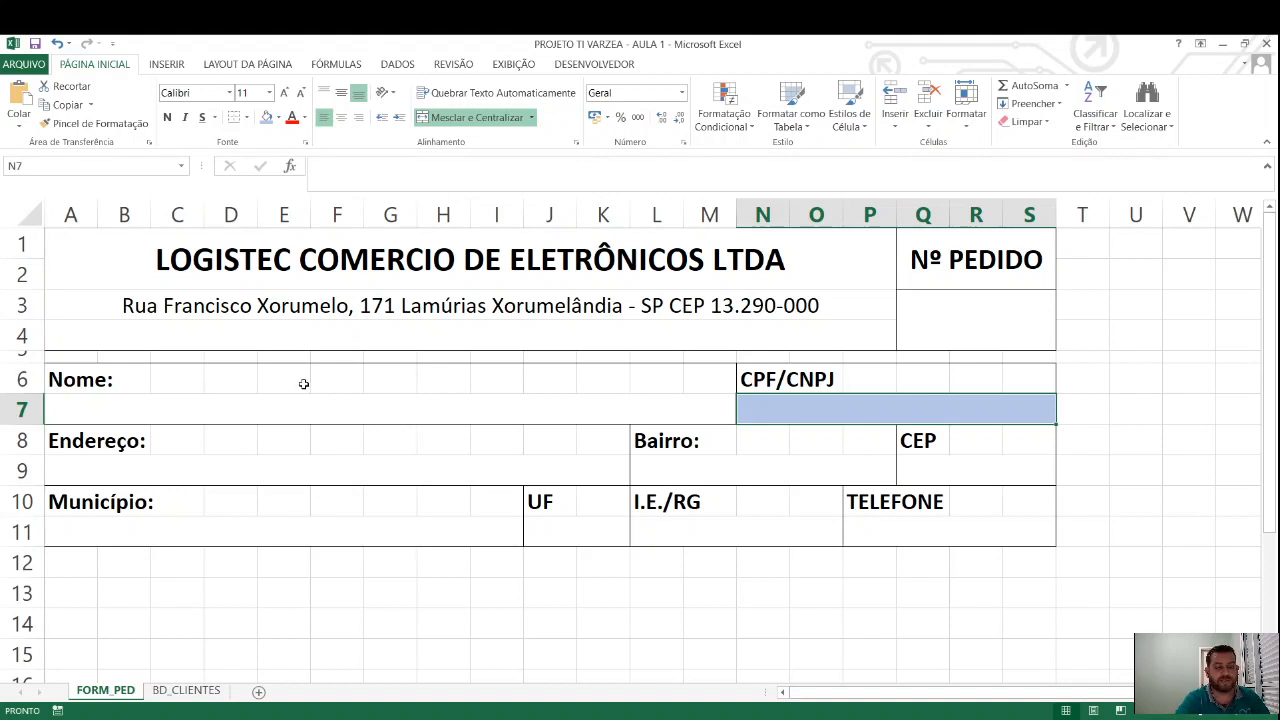
# Examine the order form's customer fields from Nome to Telefone and the corresponding columns in BD_CLIENTES, ending back on FORM_PED
pyautogui.click(184, 418)
pyautogui.click(162, 470)
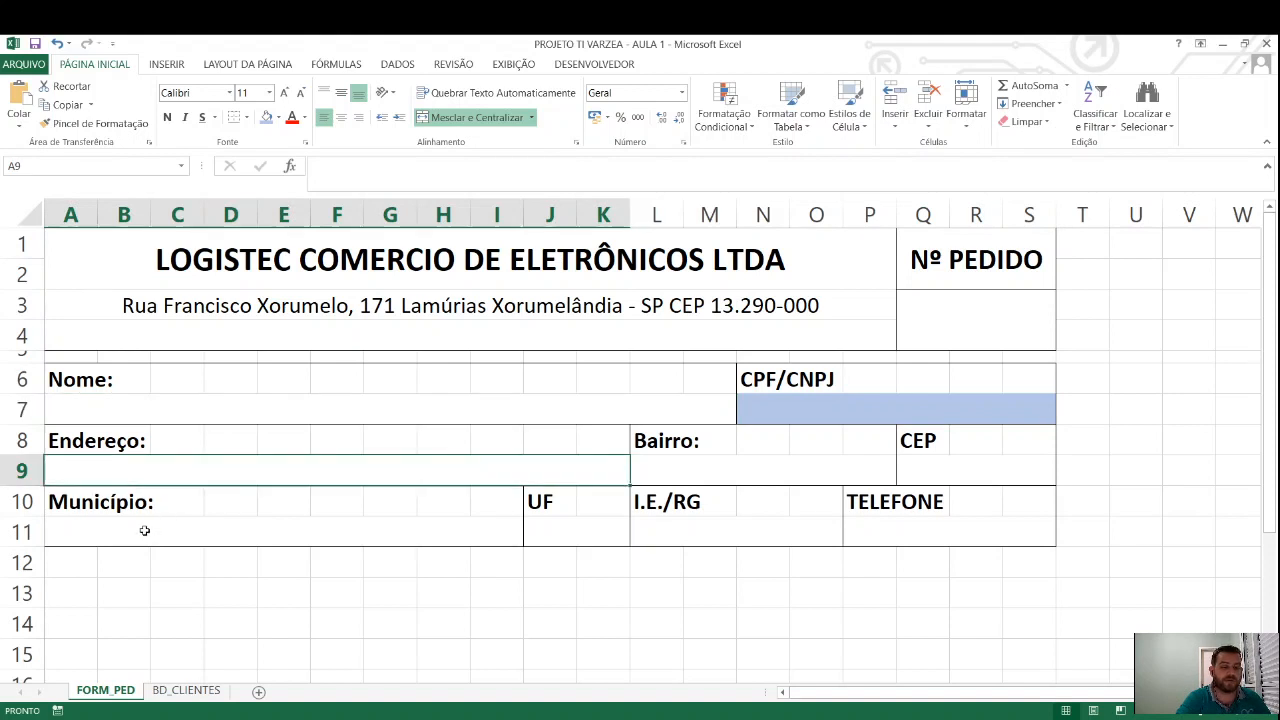
pyautogui.click(152, 529)
pyautogui.click(612, 529)
pyautogui.click(686, 531)
pyautogui.click(871, 529)
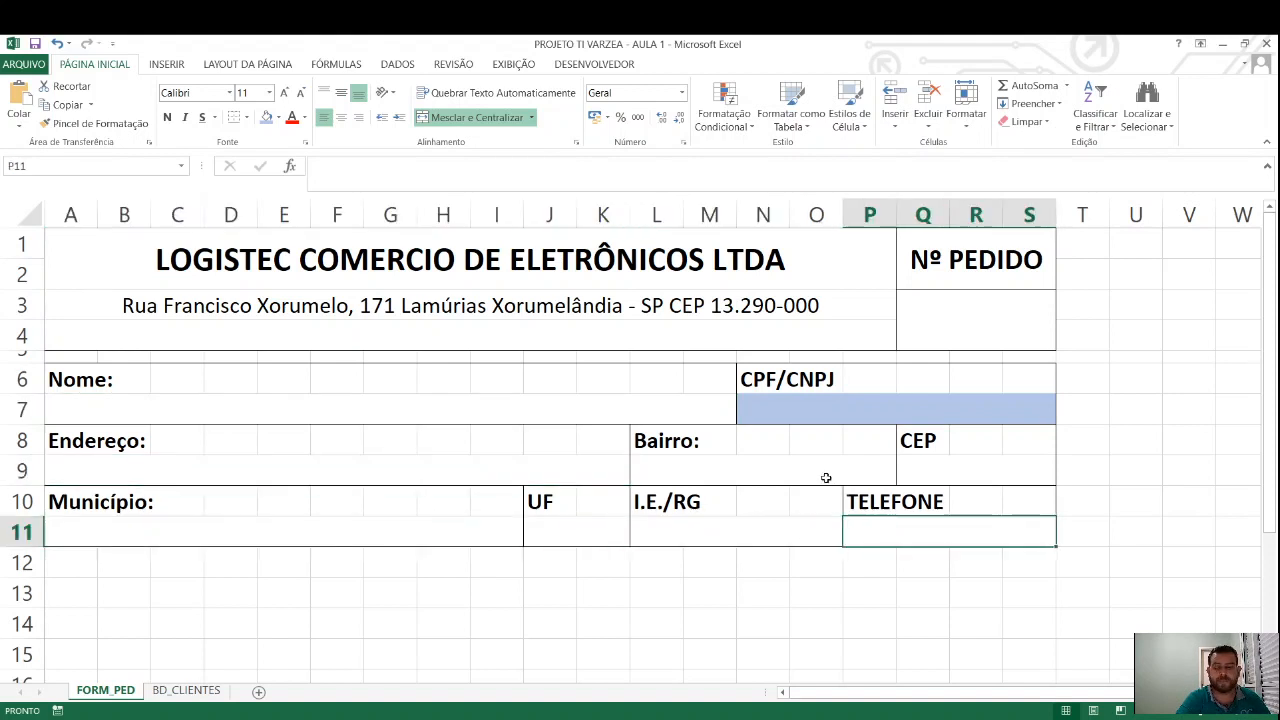
pyautogui.click(826, 477)
pyautogui.click(904, 469)
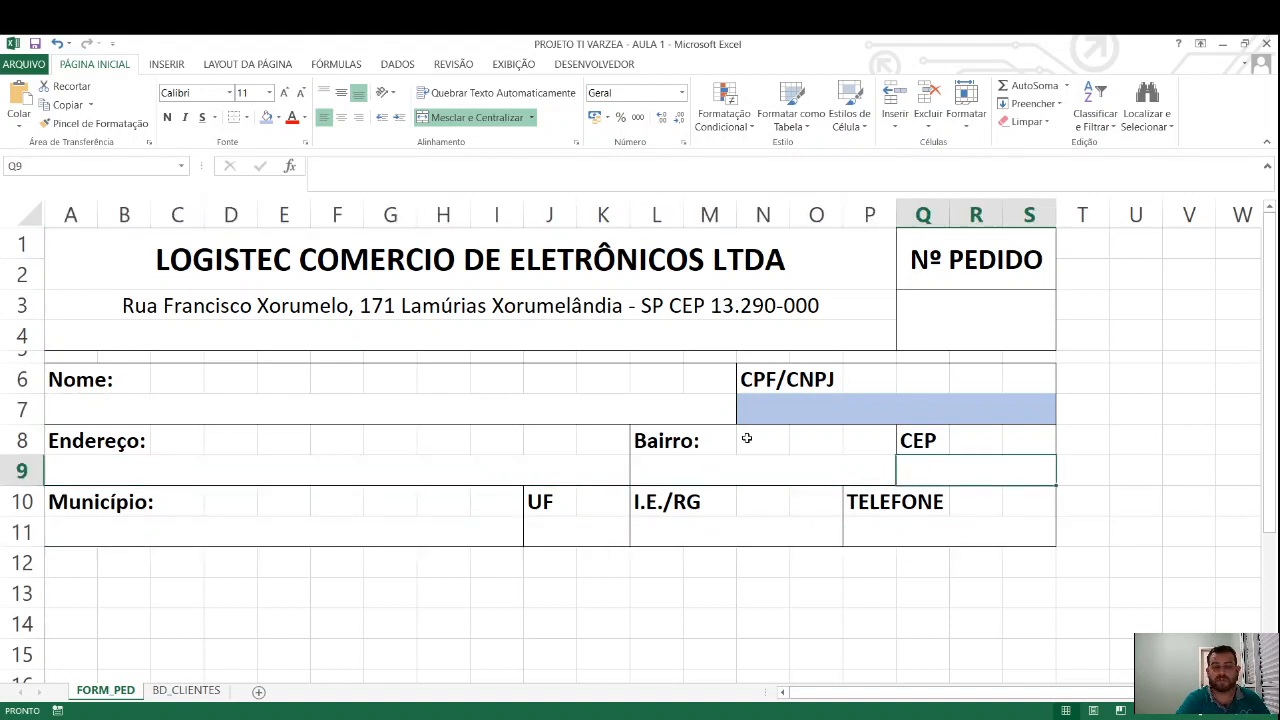
pyautogui.click(186, 690)
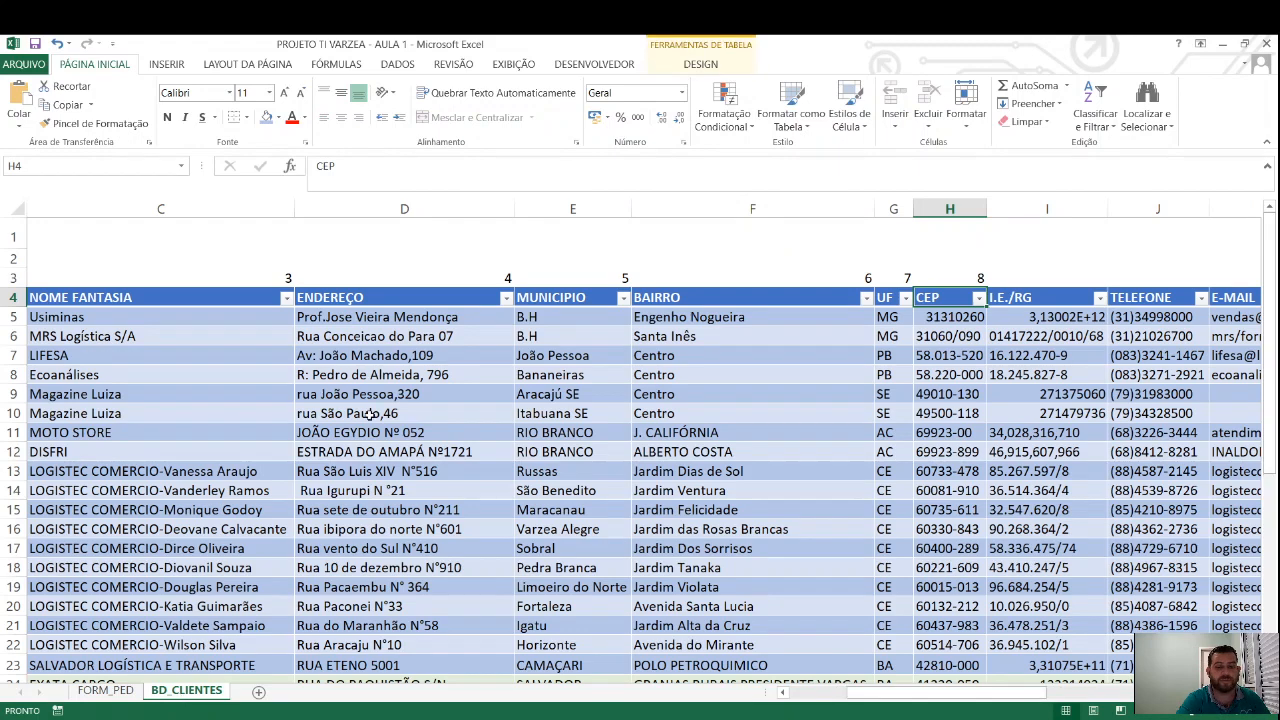
pyautogui.click(105, 690)
pyautogui.click(580, 716)
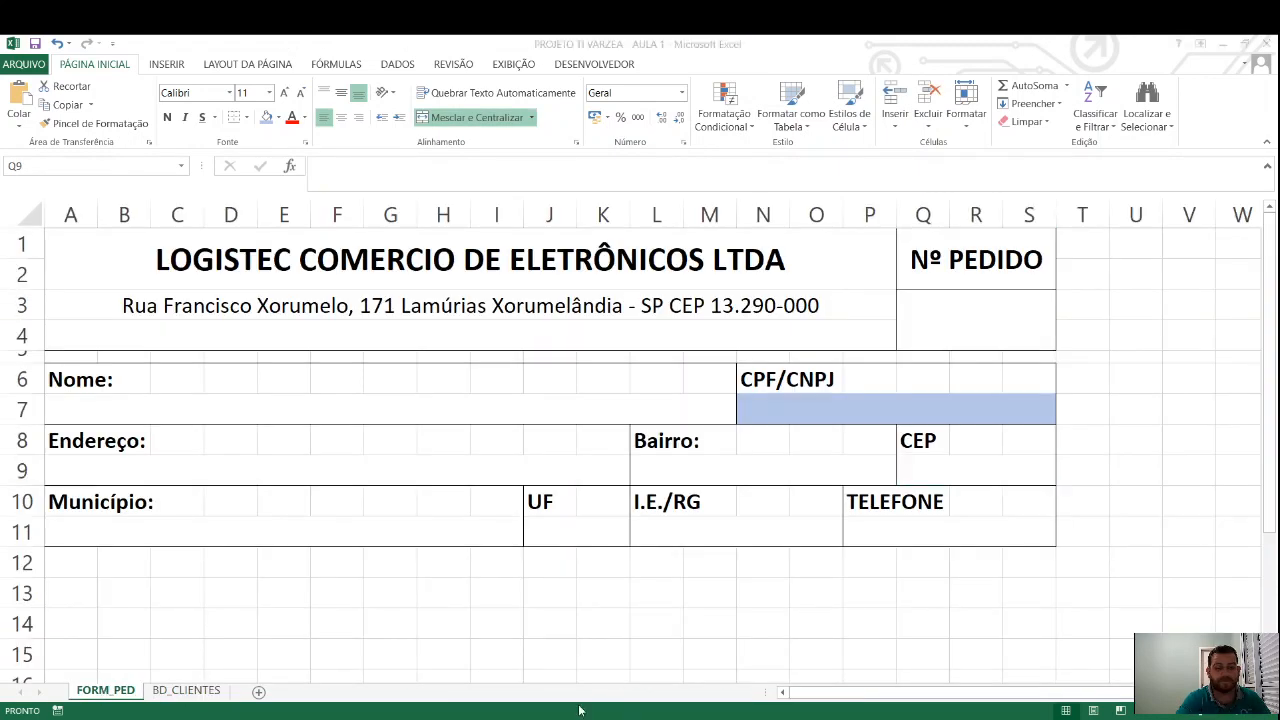